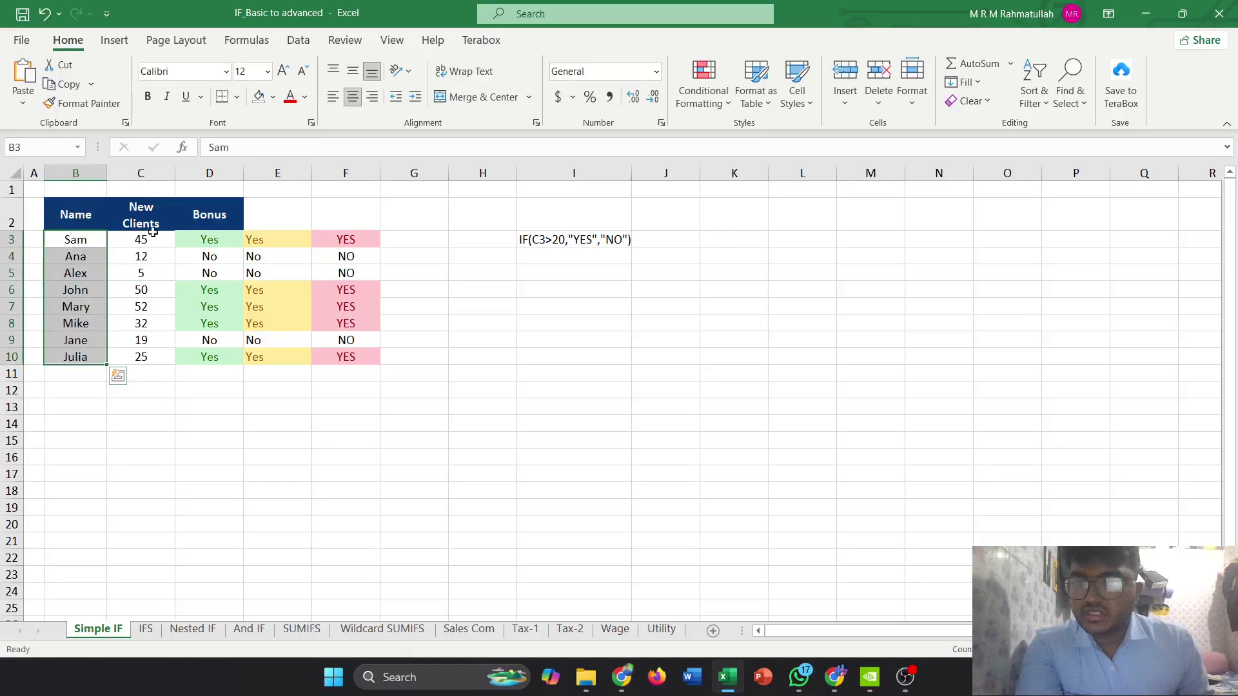
Examine the Name, New Clients and Bonus columns and the IF formulas in row 3 of the Simple IF sheet
{"action": "left_click", "coordinate": [80, 240]}
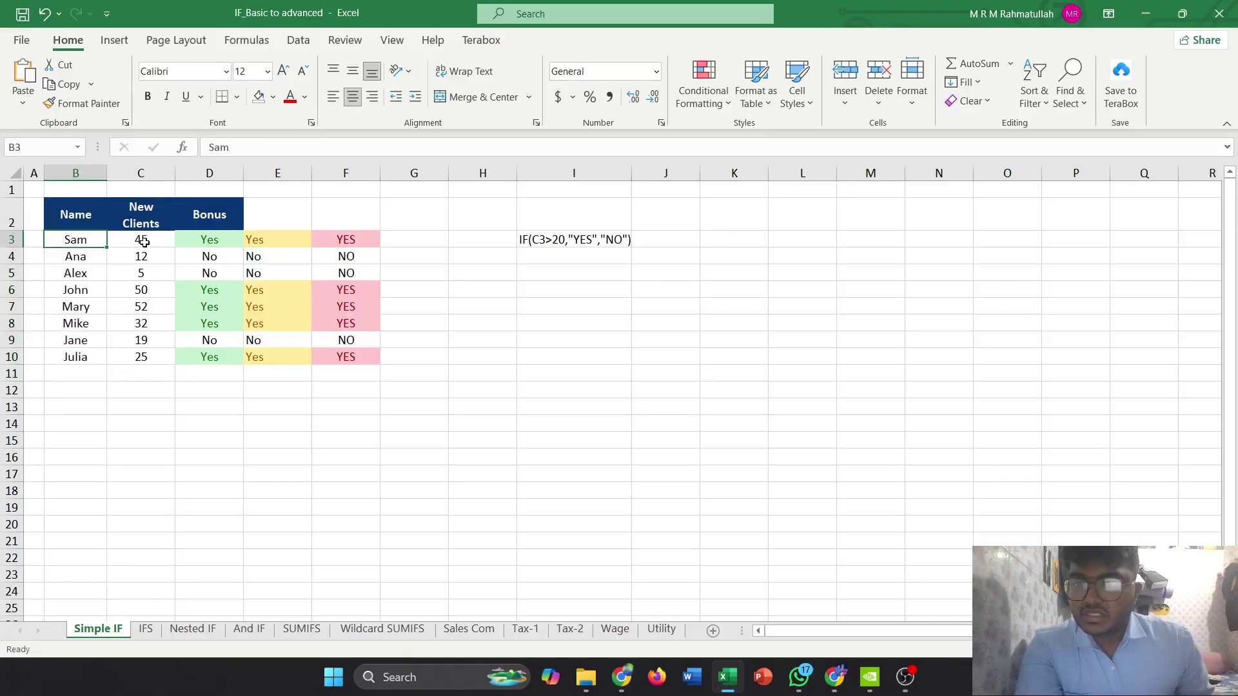
{"action": "left_click_drag", "start_coordinate": [144, 241], "coordinate": [139, 359]}
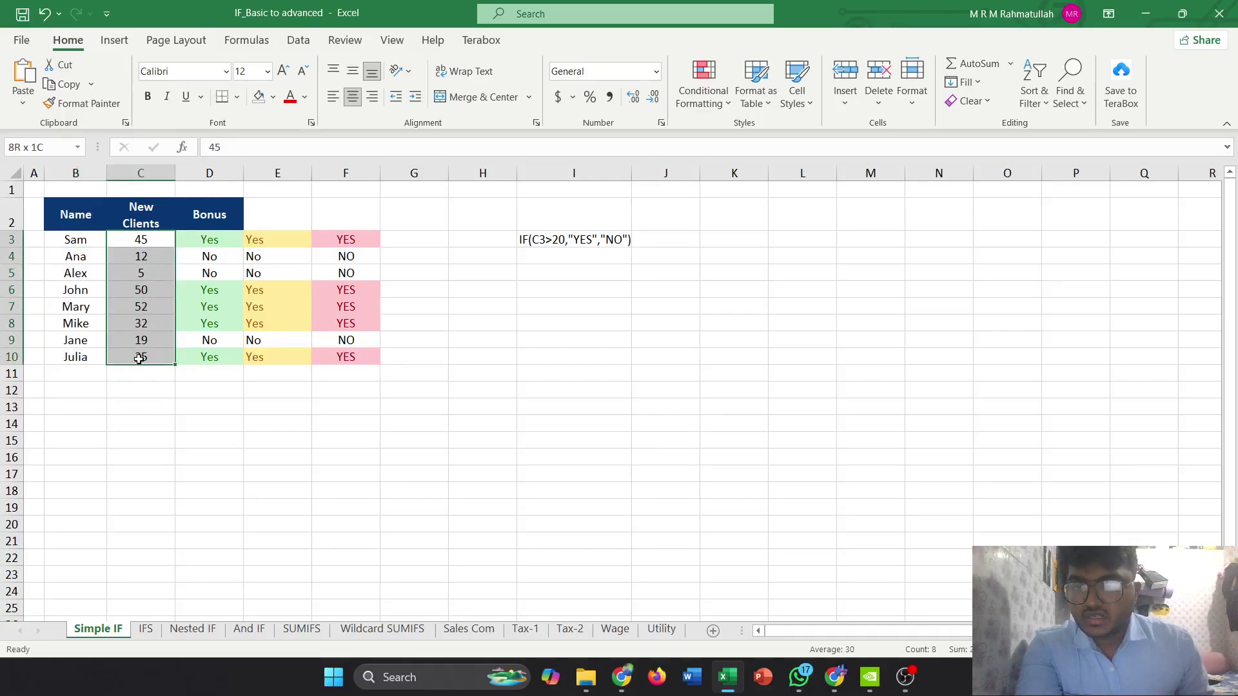
{"action": "left_click_drag", "start_coordinate": [139, 359], "coordinate": [139, 359]}
{"action": "left_click_drag", "start_coordinate": [210, 240], "coordinate": [209, 358]}
{"action": "left_click", "coordinate": [276, 239]}
{"action": "left_click", "coordinate": [365, 237]}
{"action": "left_click", "coordinate": [405, 239]}
{"action": "left_click", "coordinate": [356, 244]}
{"action": "left_click", "coordinate": [290, 238]}
{"action": "left_click", "coordinate": [361, 247]}
{"action": "left_click", "coordinate": [309, 243]}
{"action": "left_click", "coordinate": [339, 247]}
{"action": "left_click", "coordinate": [406, 239]}
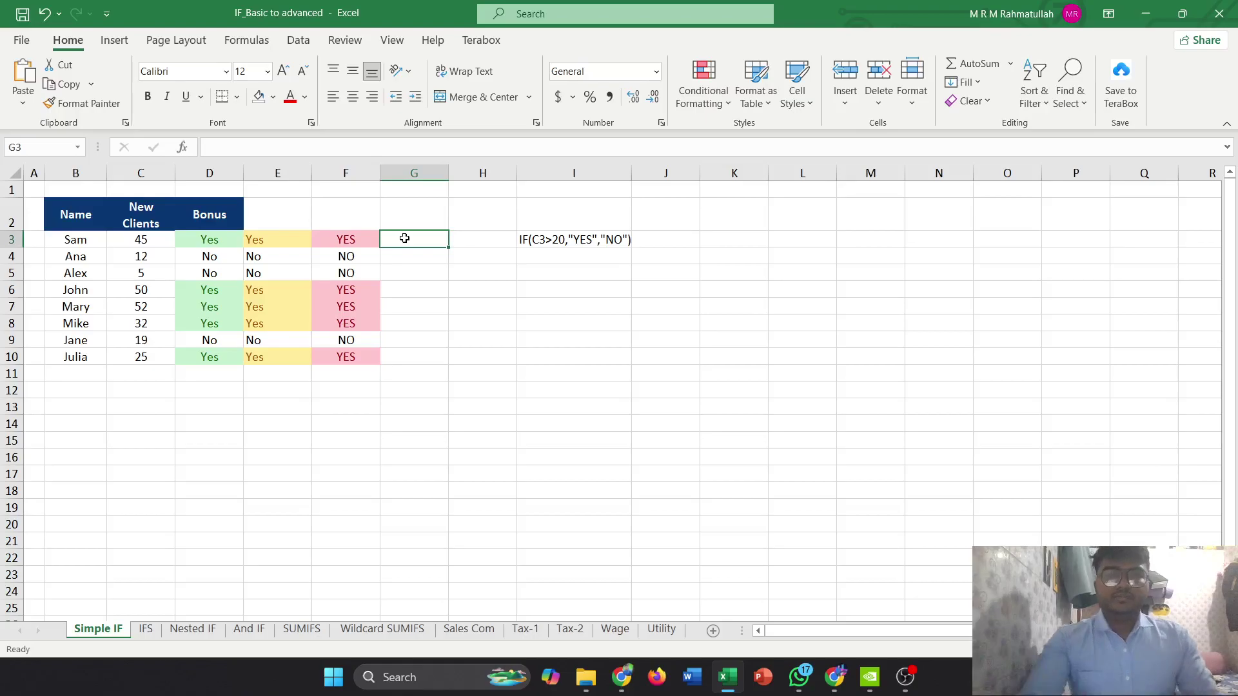
{"action": "left_click", "coordinate": [359, 237]}
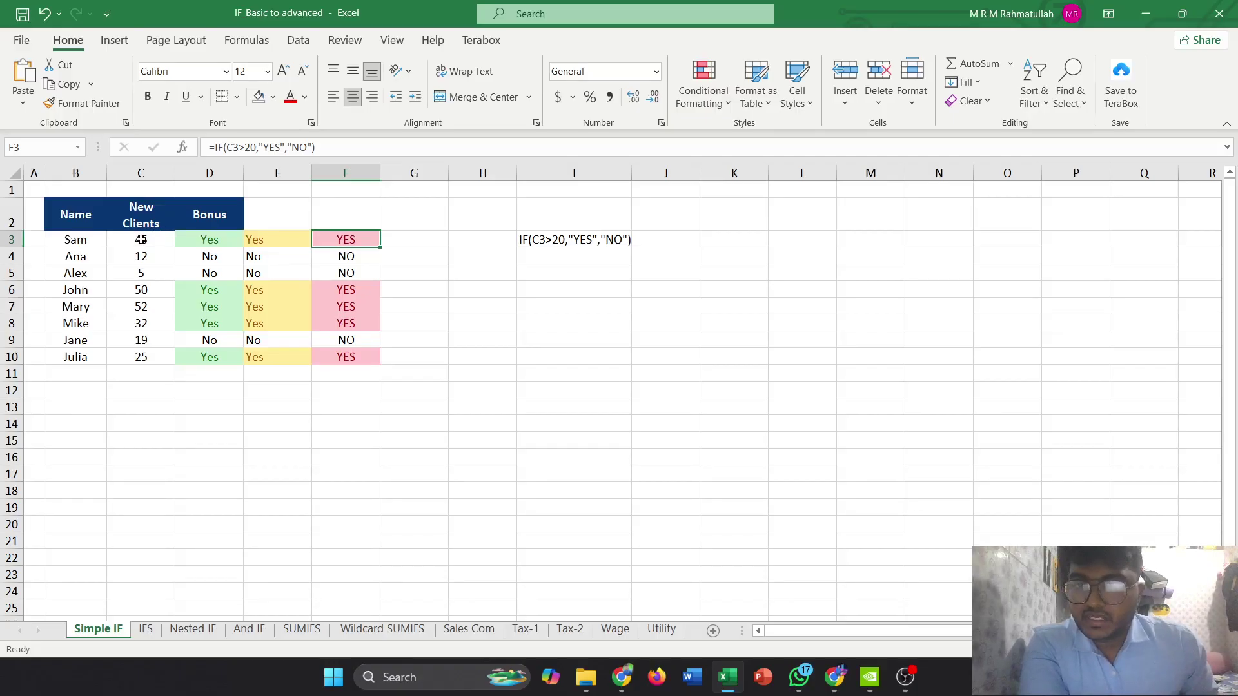
{"action": "left_click", "coordinate": [199, 240]}
{"action": "left_click", "coordinate": [145, 322]}
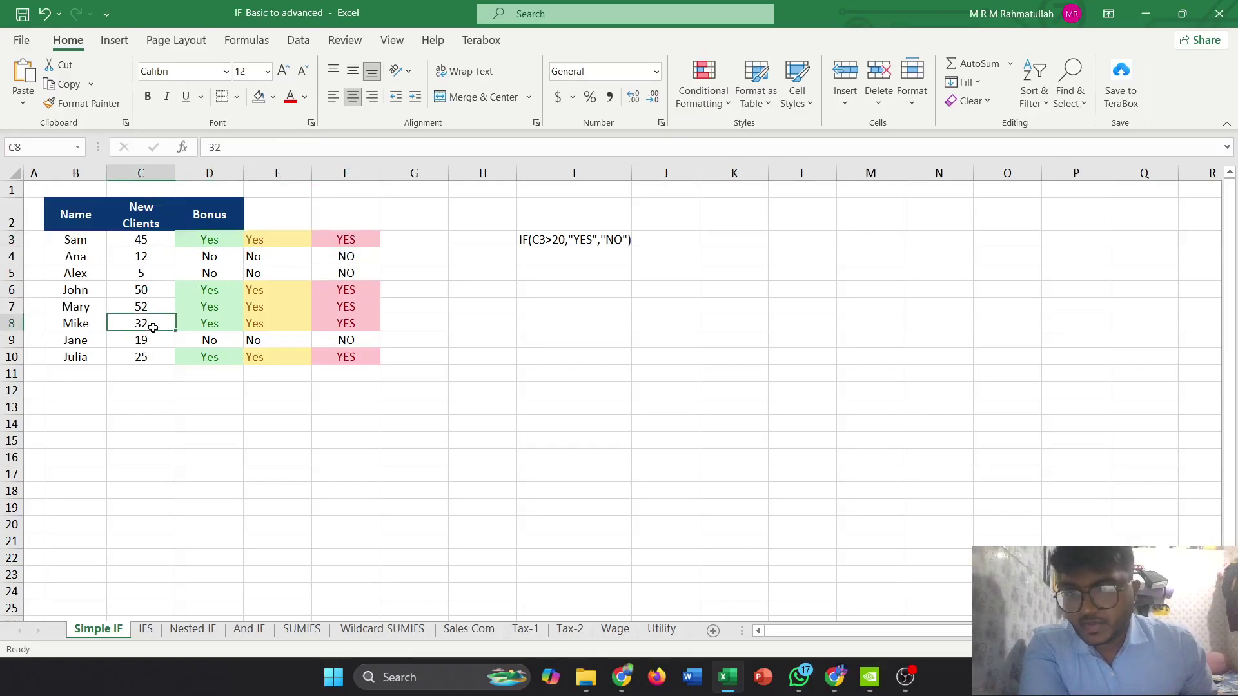
Enter the formula =IF(C3>20,"") in cell G3, with an empty text as the value if true
{"action": "left_click", "coordinate": [387, 239]}
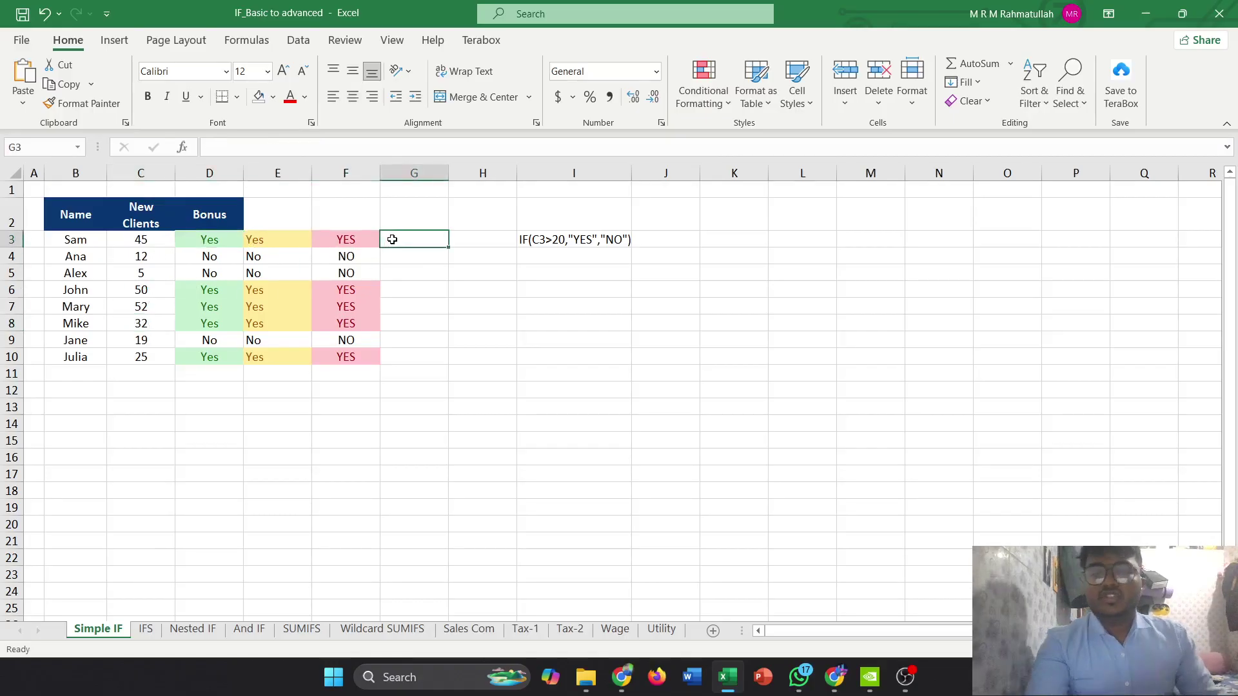
{"action": "type", "text": "if"}
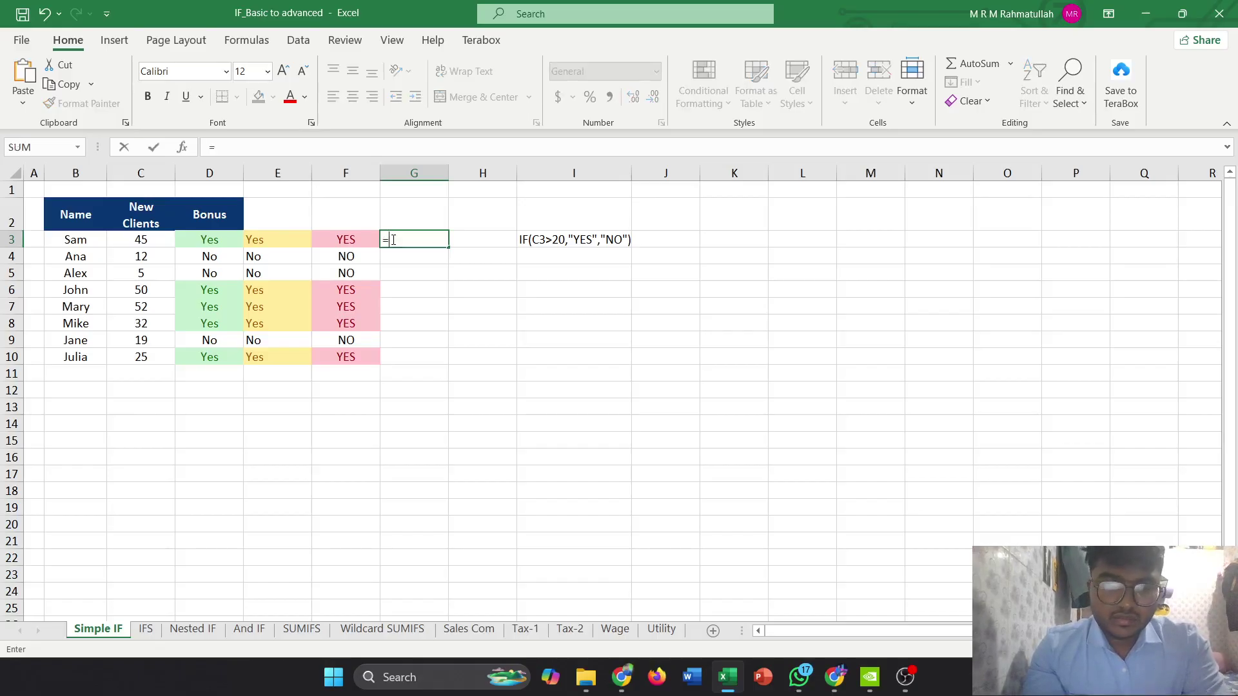
{"action": "type", "text": "=IF("}
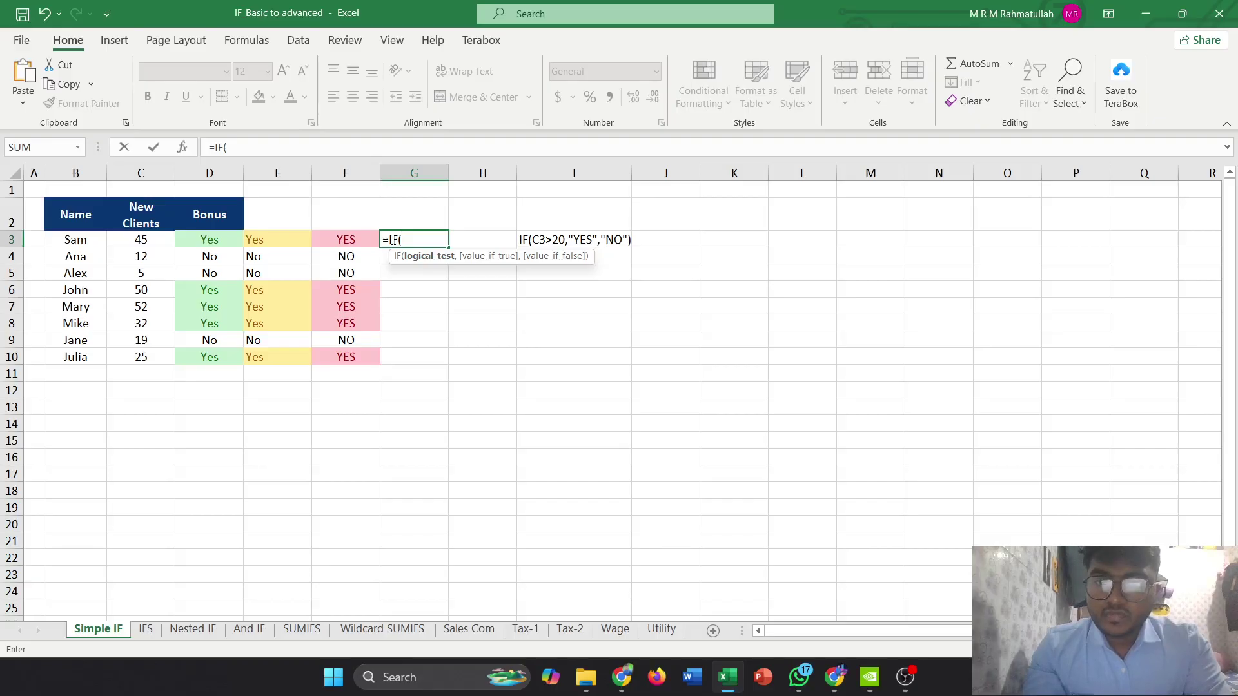
{"action": "left_click", "coordinate": [218, 244]}
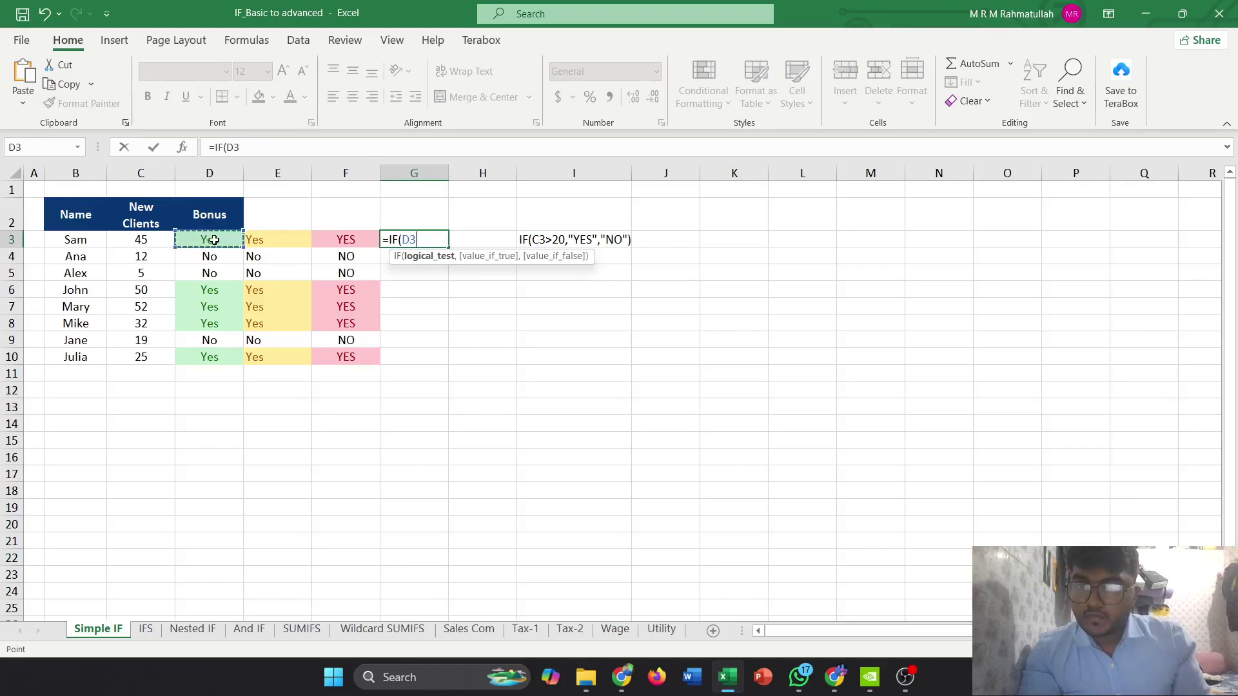
{"action": "left_click", "coordinate": [142, 247]}
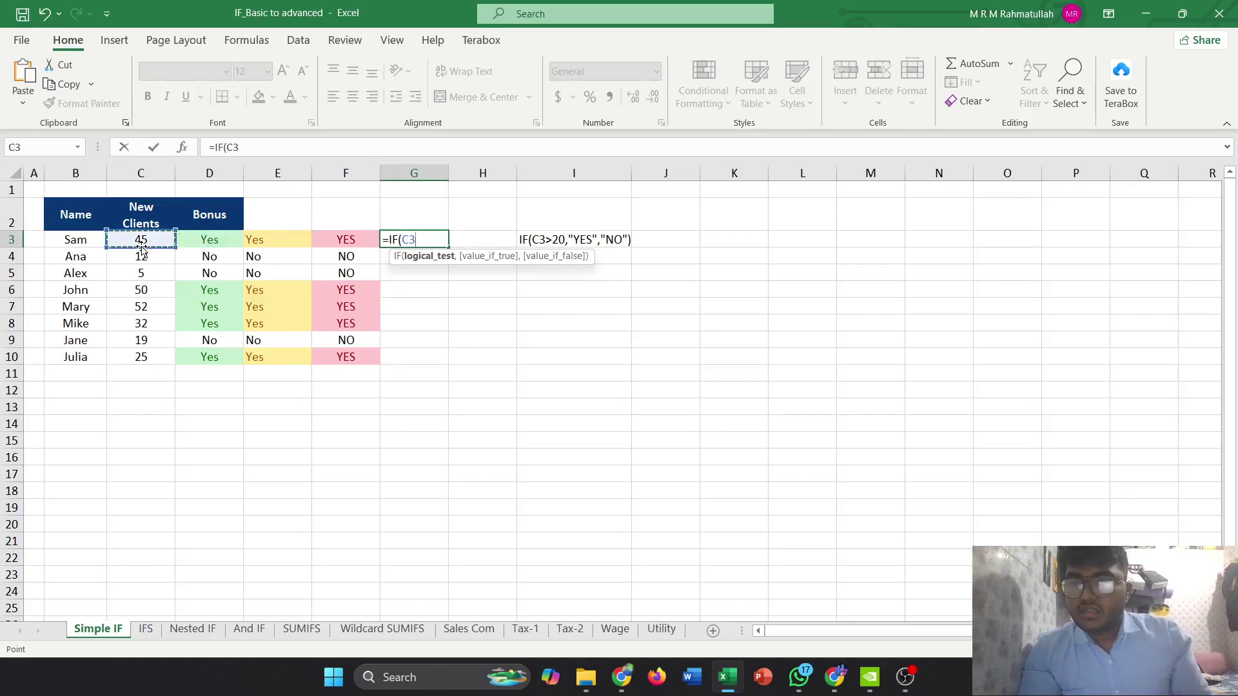
{"action": "type", "text": ">"}
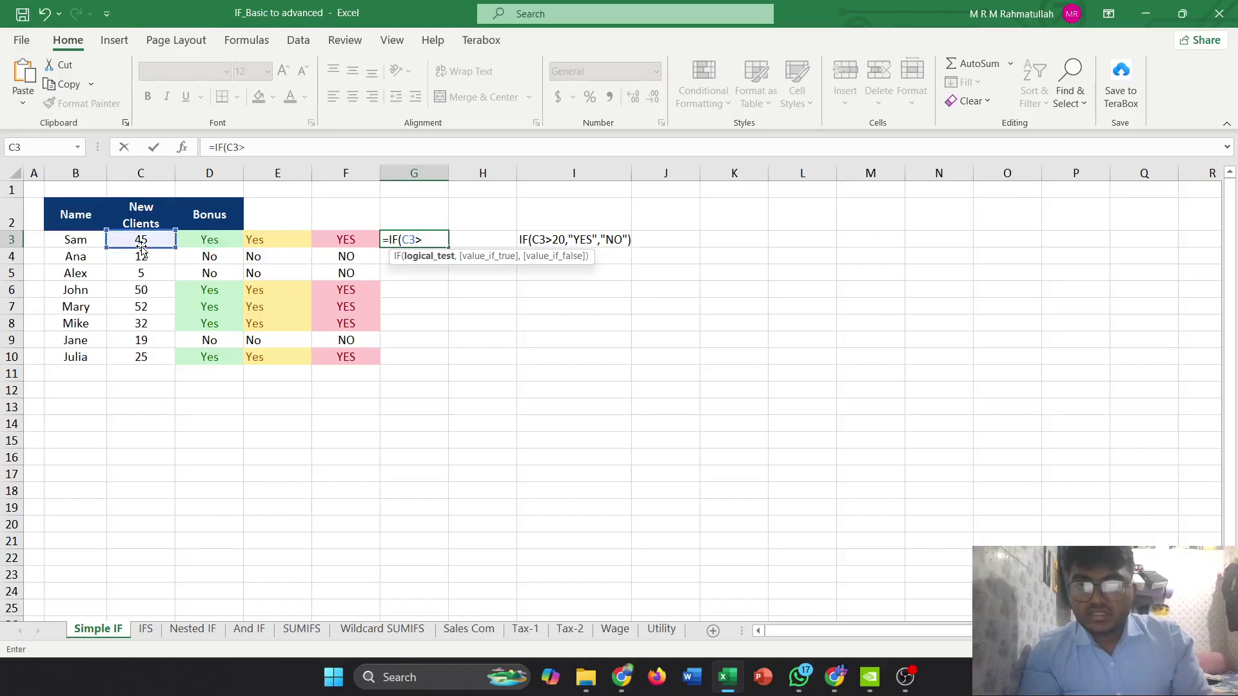
{"action": "type", "text": "20"}
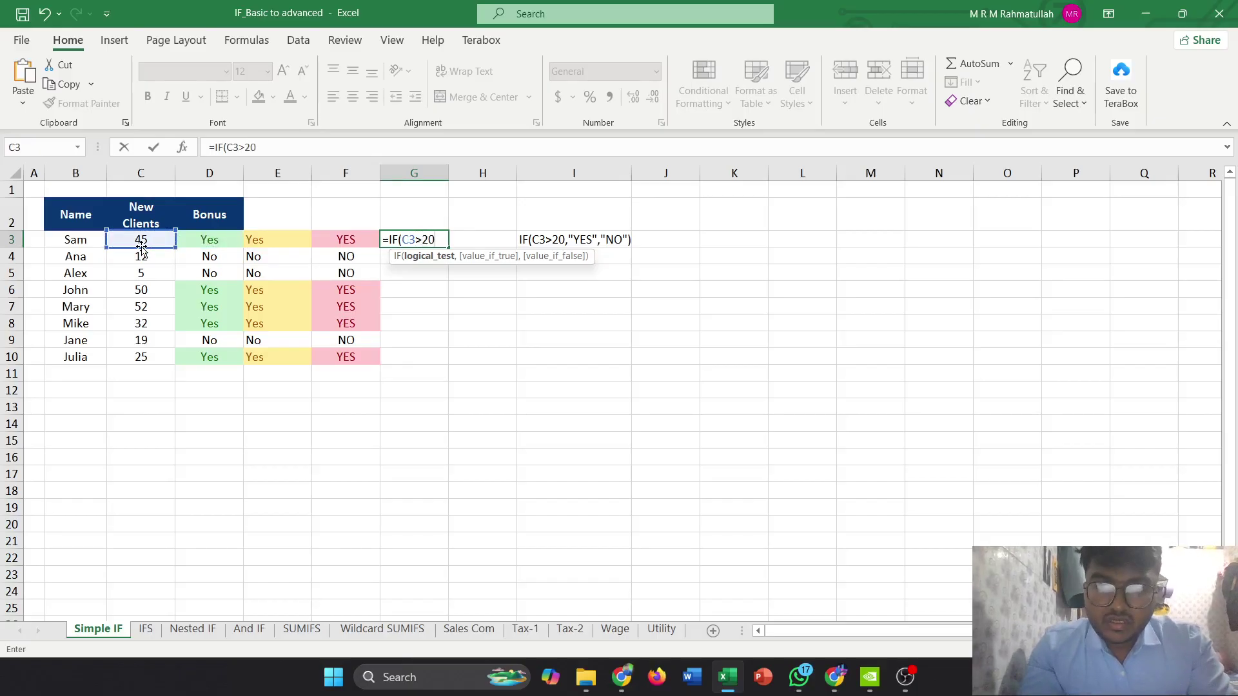
{"action": "key", "text": "BackSpace"}
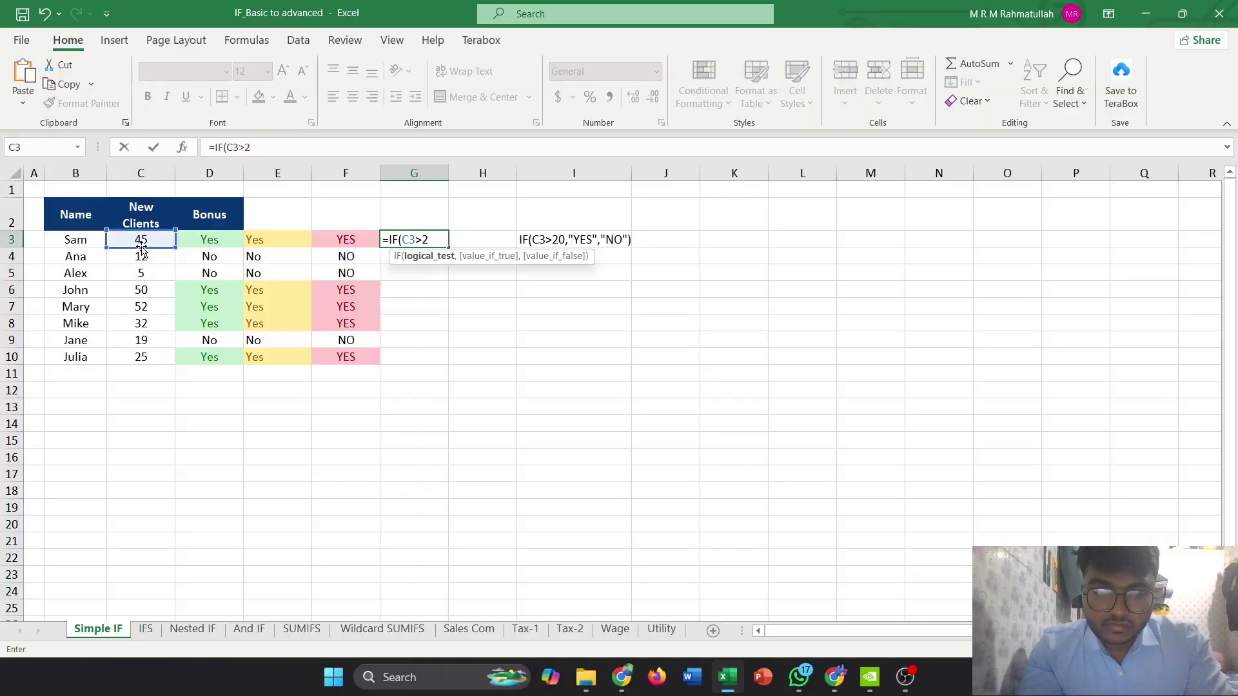
{"action": "type", "text": ","}
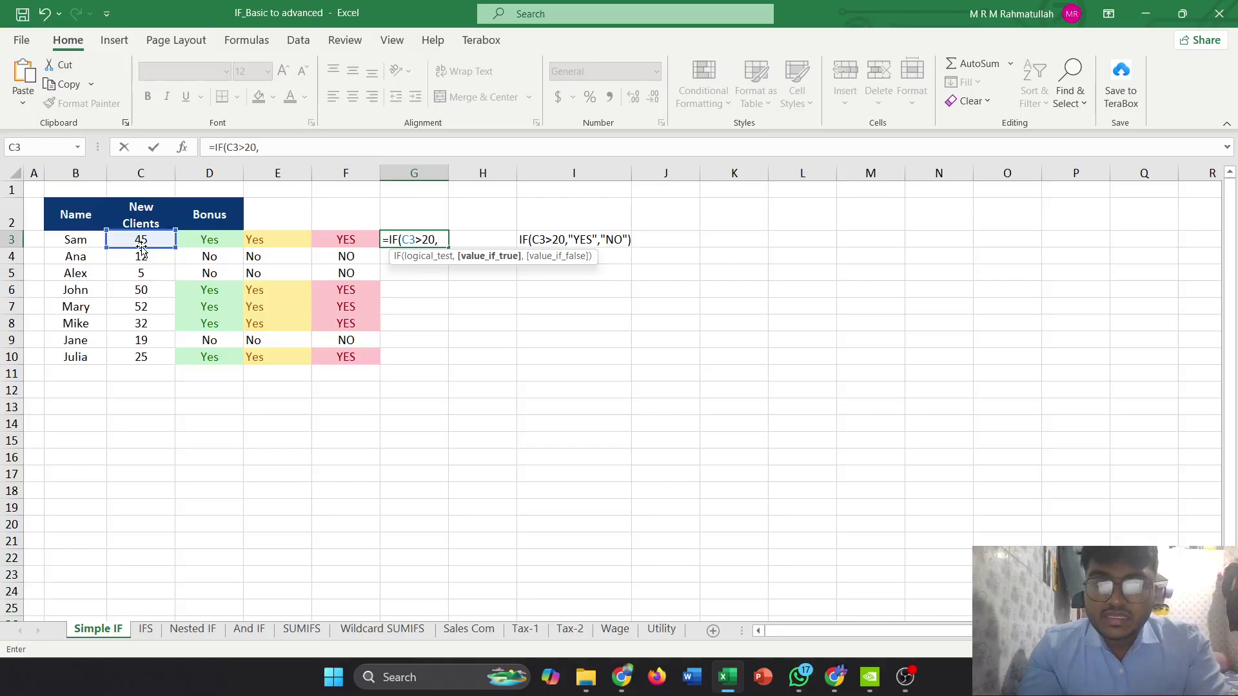
{"action": "type", "text": "\""}
{"action": "key", "text": "Escape"}
{"action": "key", "text": "Left"}
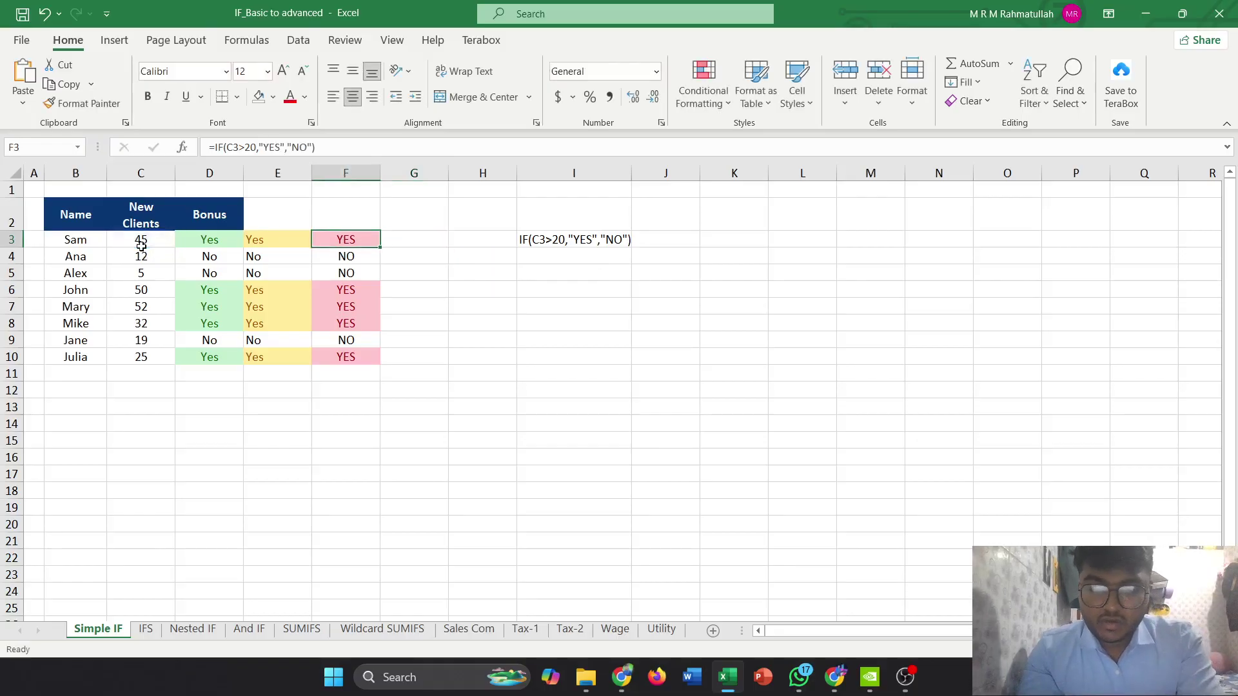
{"action": "type", "text": "YeS"}
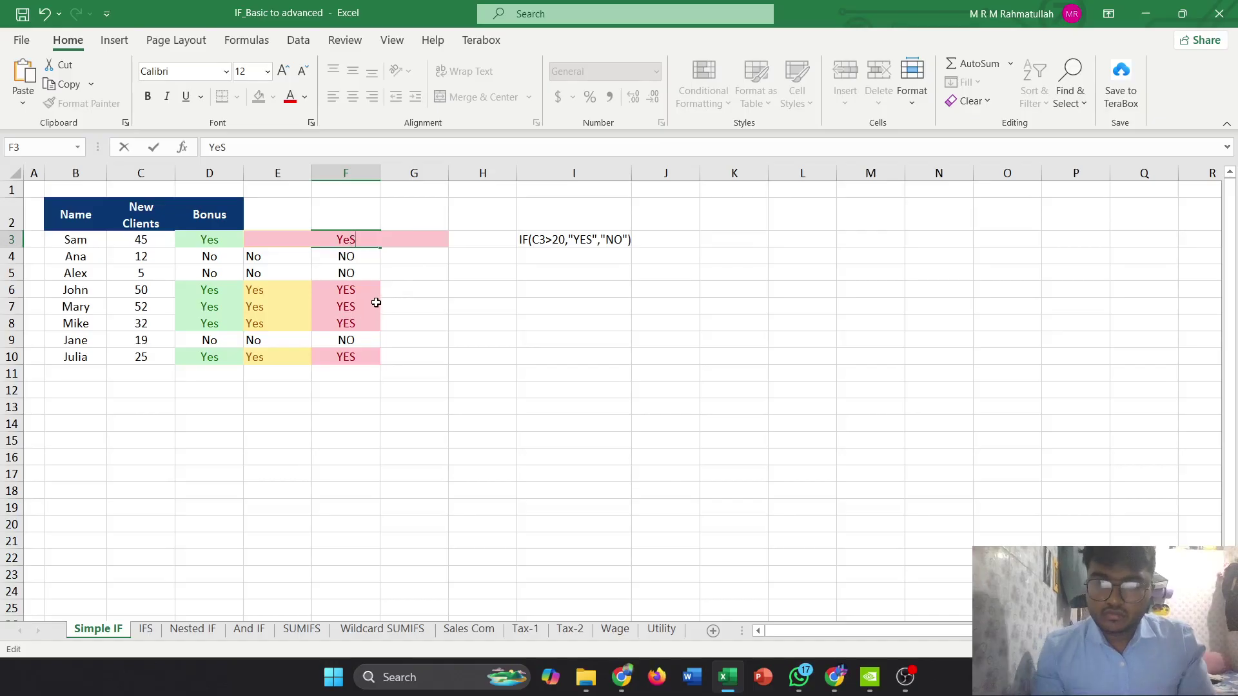
{"action": "key", "text": "BackSpace"}
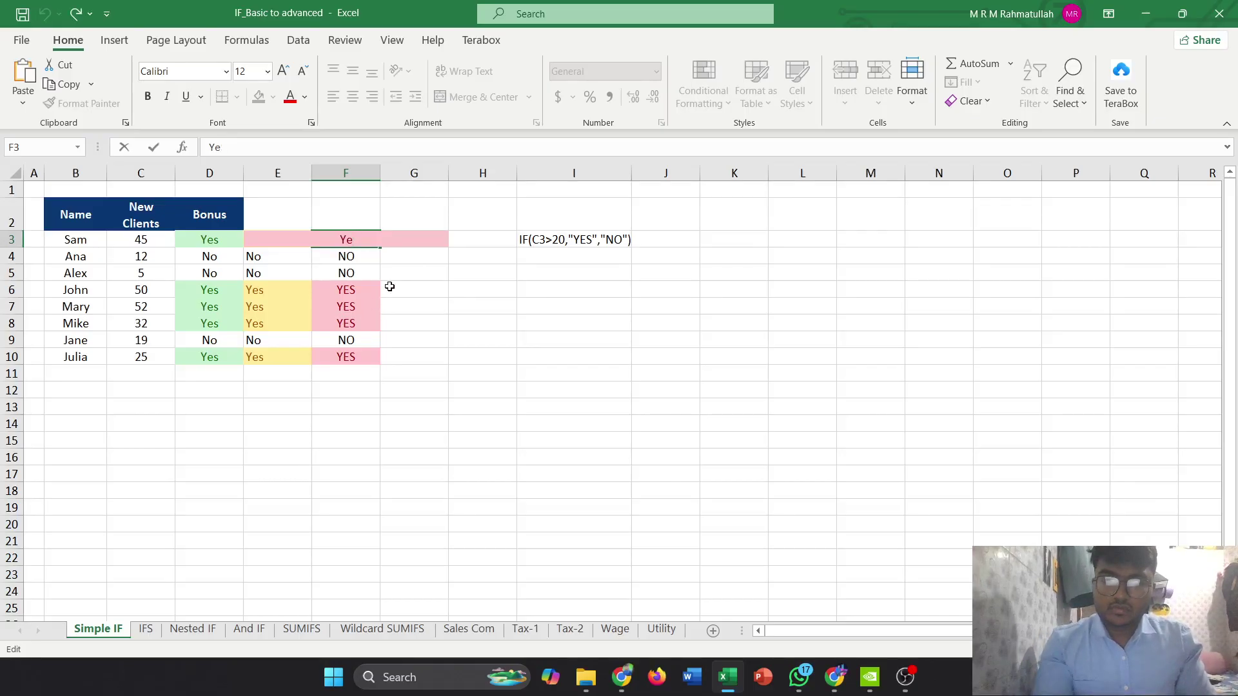
{"action": "key", "text": "Return"}
{"action": "left_click", "coordinate": [401, 287]}
{"action": "key", "text": "ctrl+z"}
Complete the IF formula in G3 so it returns "Yes" if true and "No" if false
{"action": "left_click", "coordinate": [405, 238]}
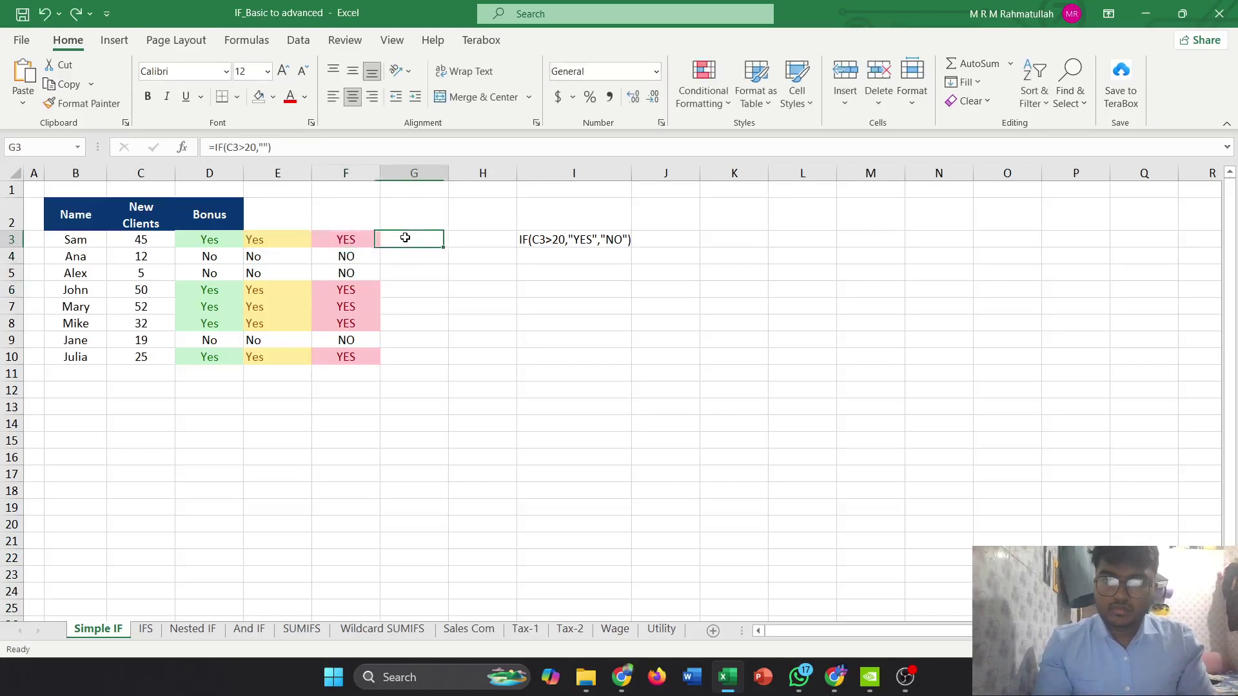
{"action": "left_click", "coordinate": [263, 148]}
{"action": "type", "text": "Yes"}
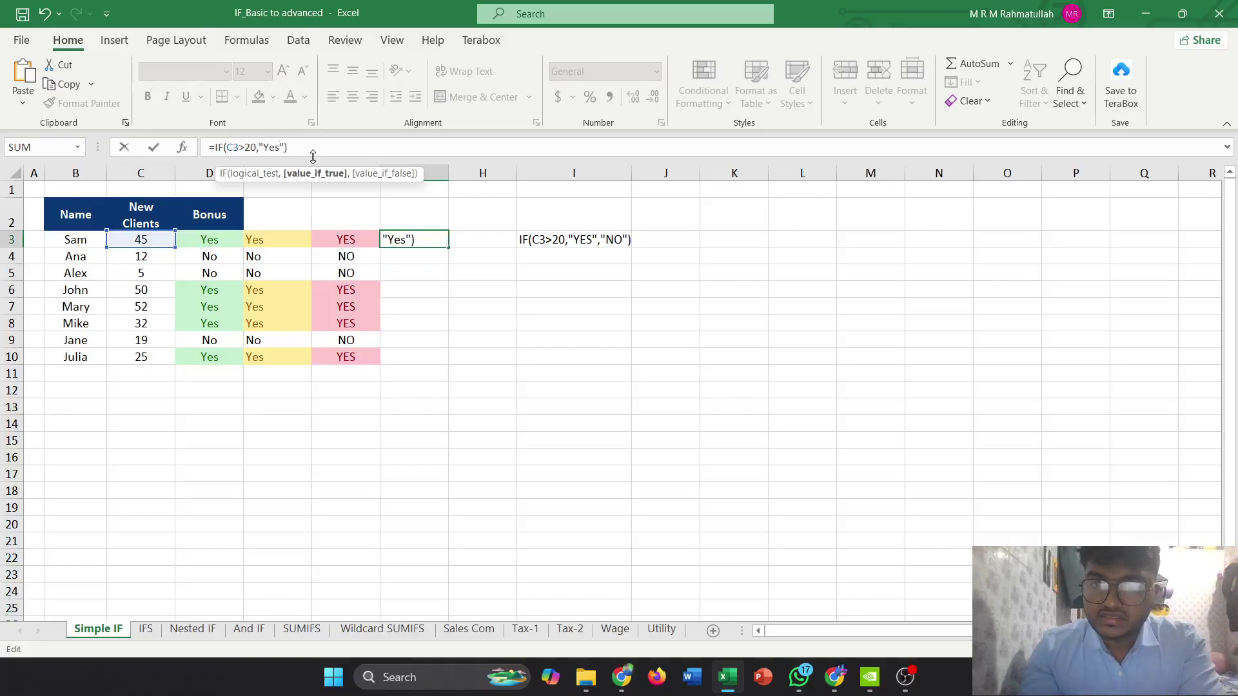
{"action": "key", "text": "Right"}
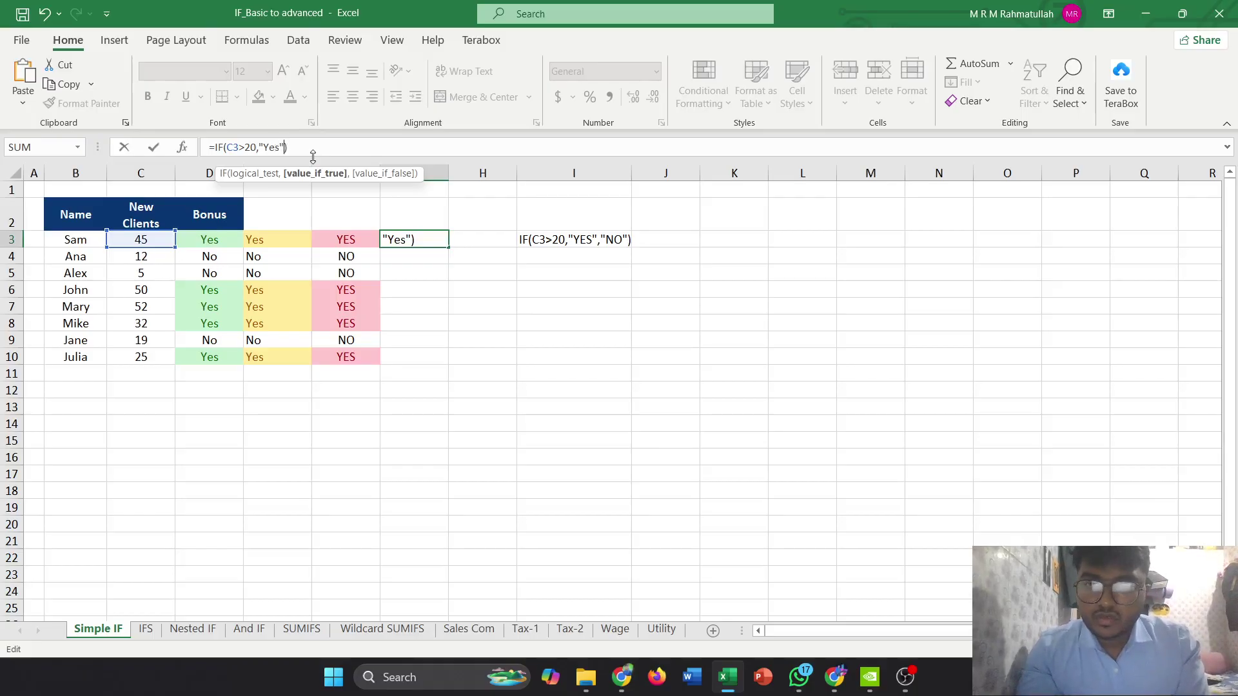
{"action": "type", "text": ","}
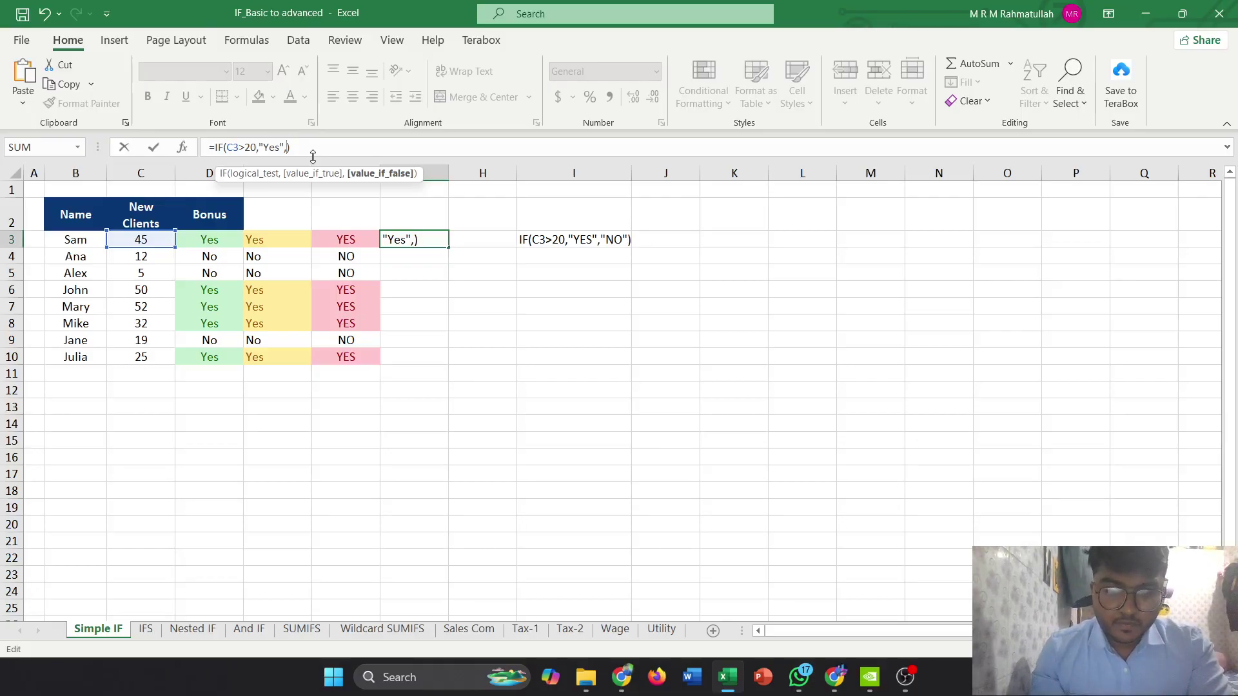
{"action": "type", "text": "\""}
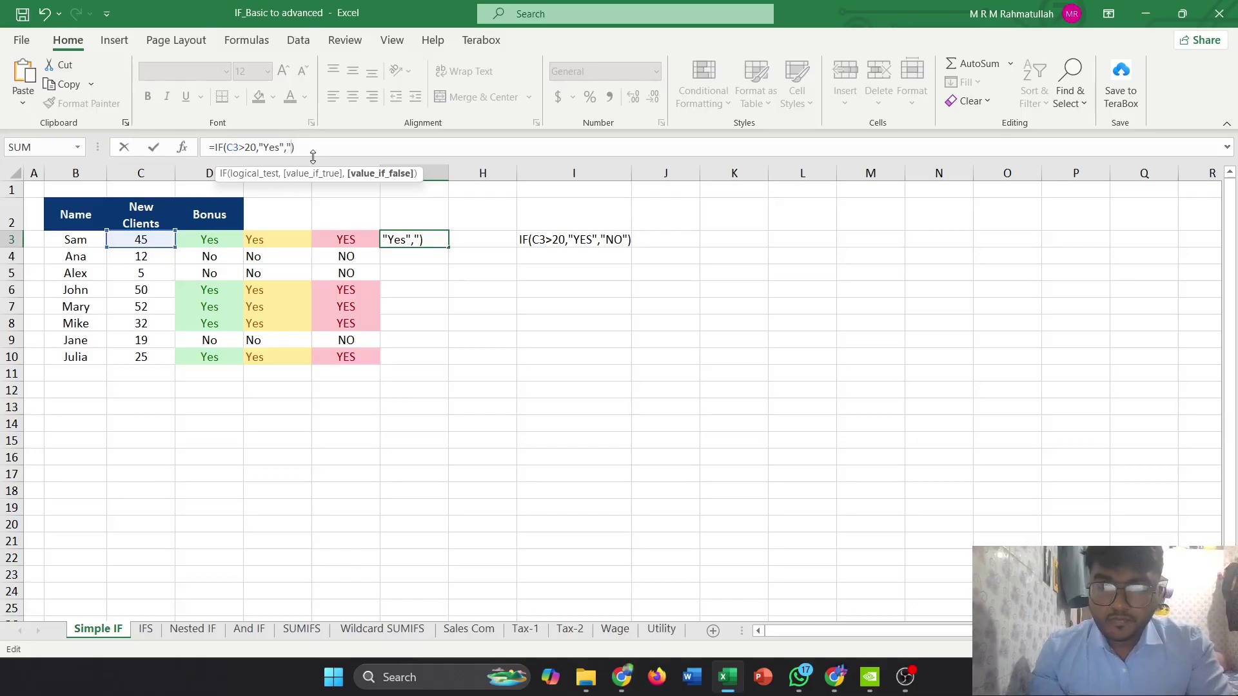
{"action": "type", "text": "No"}
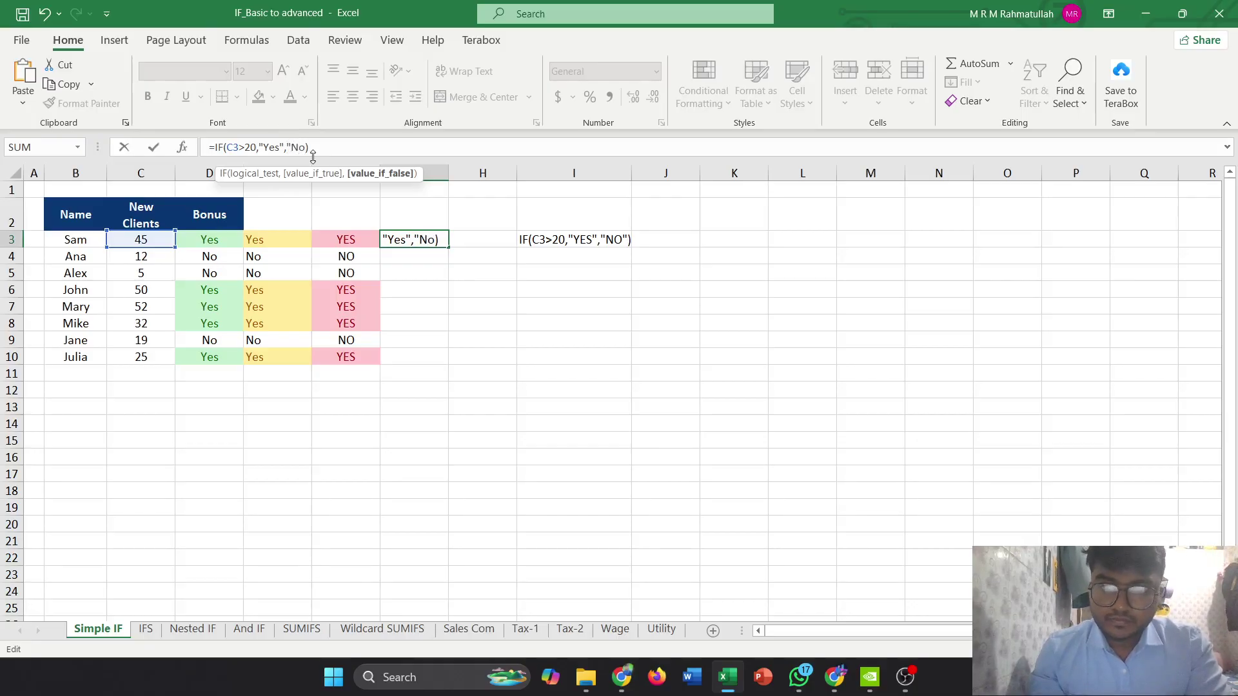
{"action": "type", "text": "\")"}
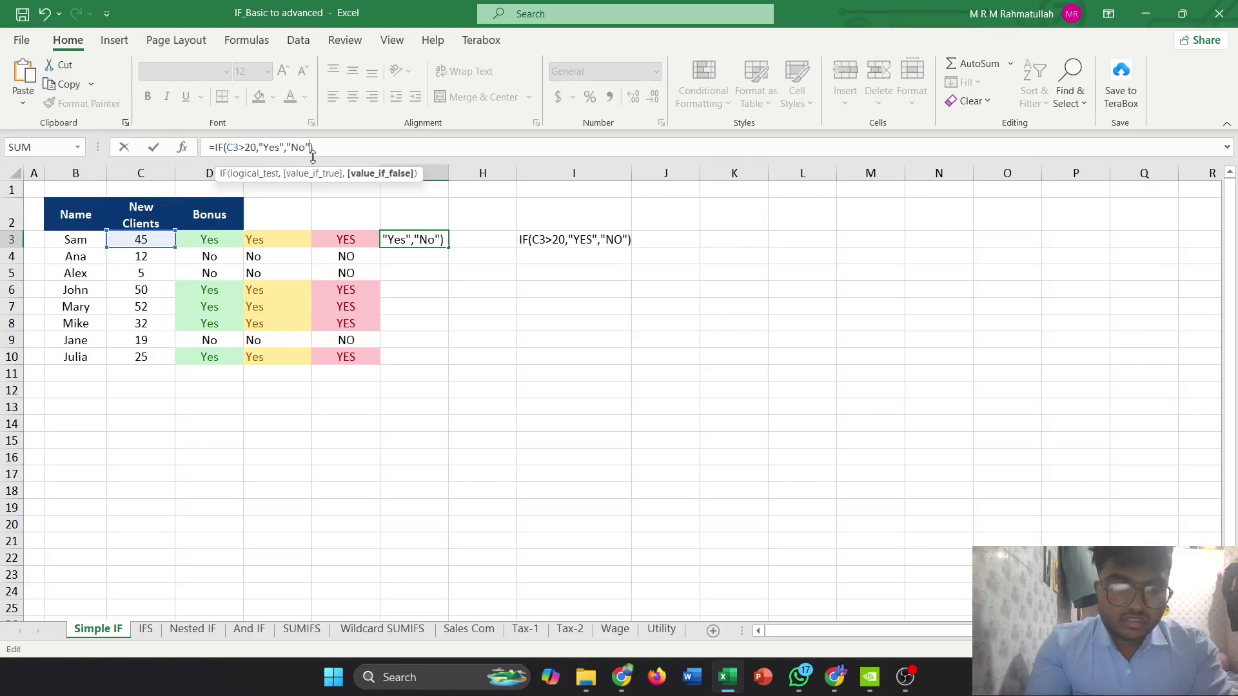
{"action": "key", "text": "Return"}
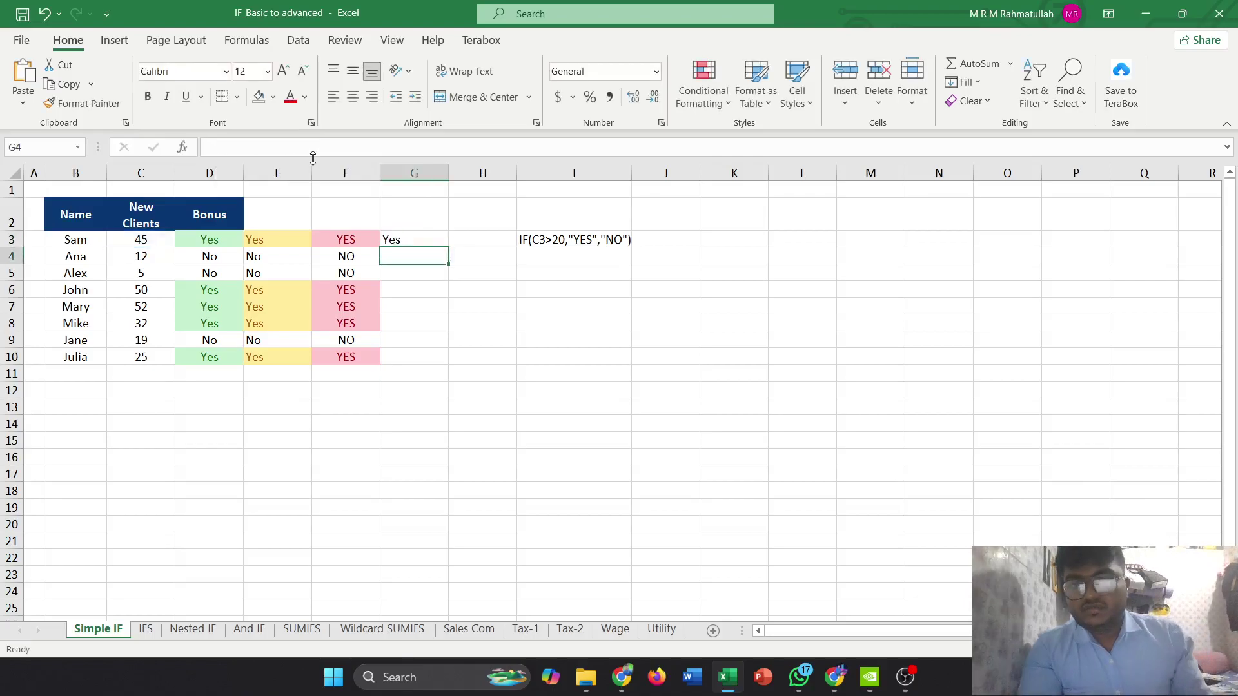
Fill the G3 formula down through G10 and inspect the copied formula's cell reference in G5
{"action": "left_click", "coordinate": [399, 239]}
{"action": "left_click_drag", "start_coordinate": [448, 247], "coordinate": [442, 365]}
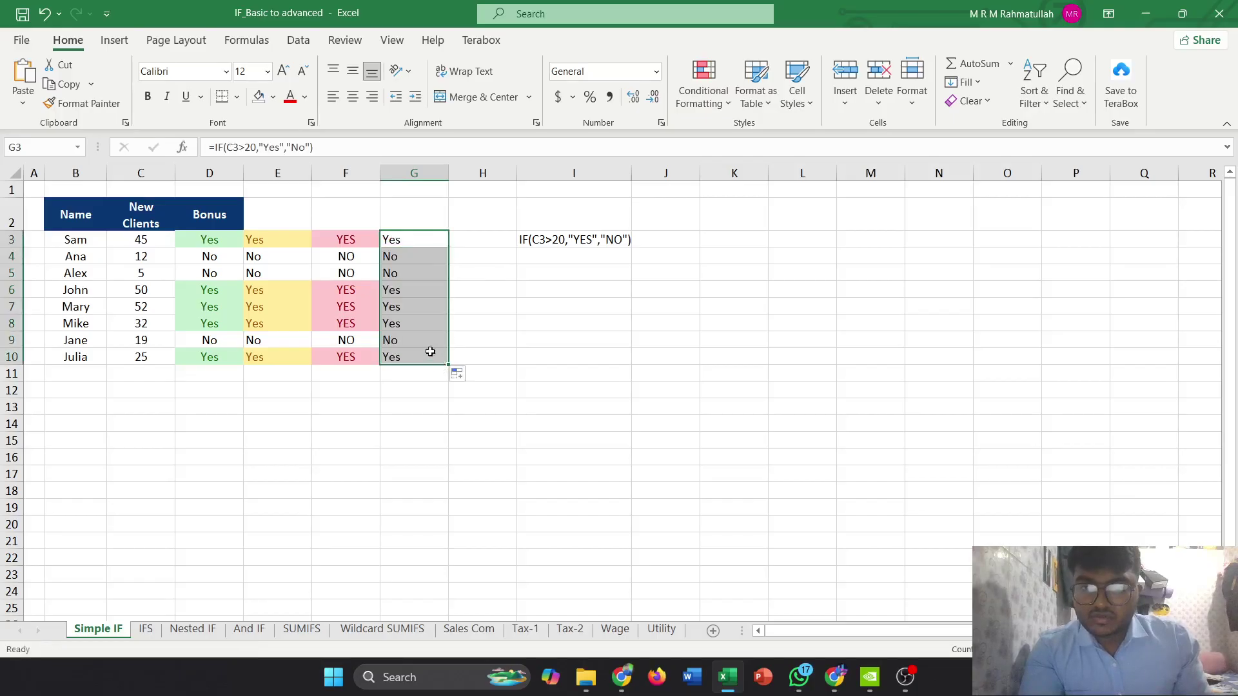
{"action": "left_click", "coordinate": [405, 353]}
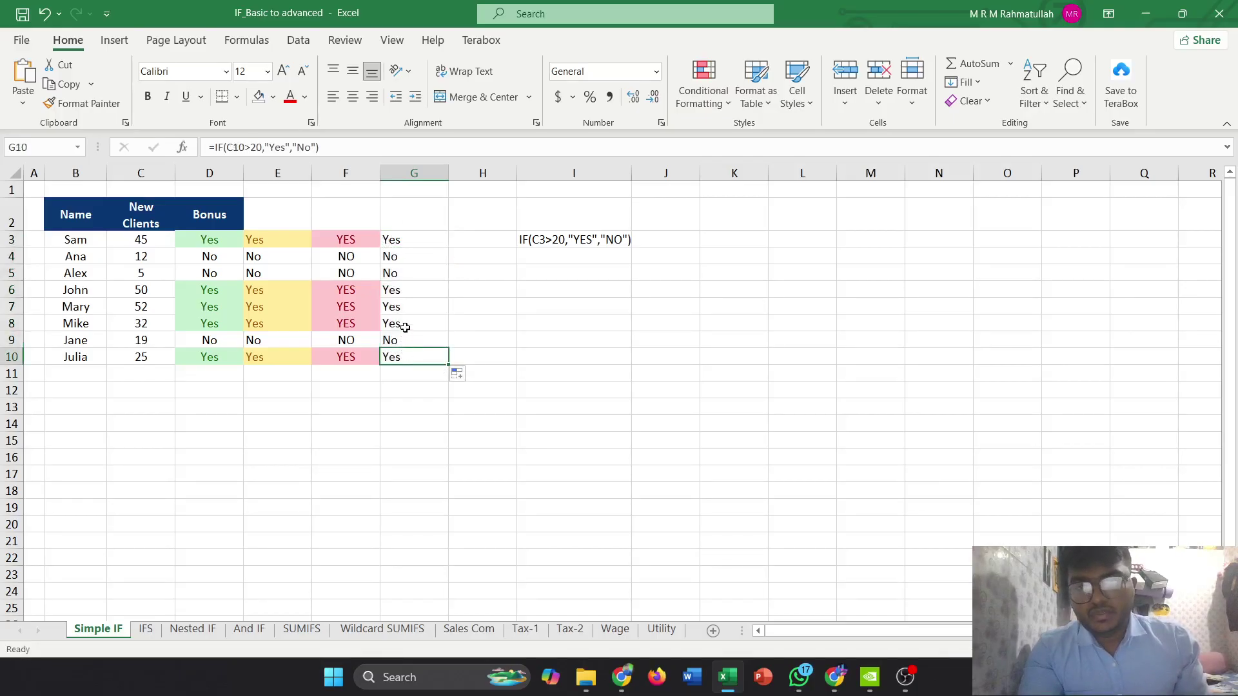
{"action": "left_click", "coordinate": [401, 274]}
{"action": "left_click", "coordinate": [254, 148]}
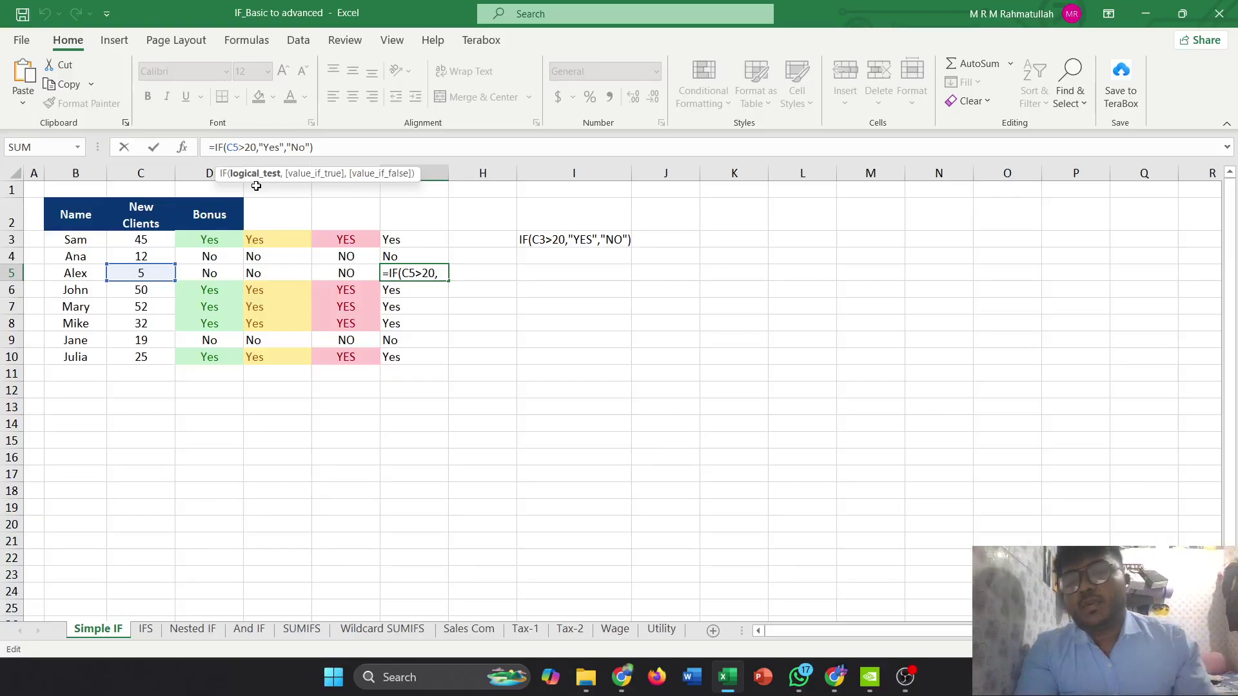
{"action": "left_click", "coordinate": [421, 290]}
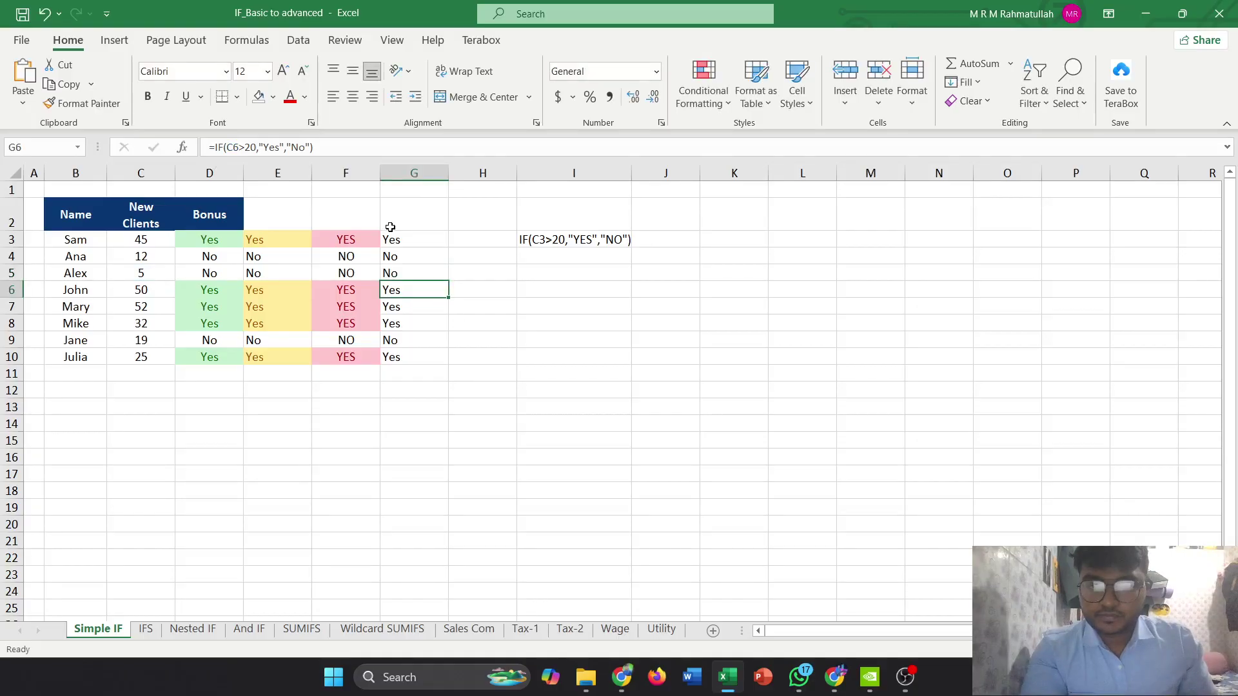
On the IFS sheet, start an IFS formula in cell E3 with the first condition C3>40 returning 4000
{"action": "left_click", "coordinate": [146, 630]}
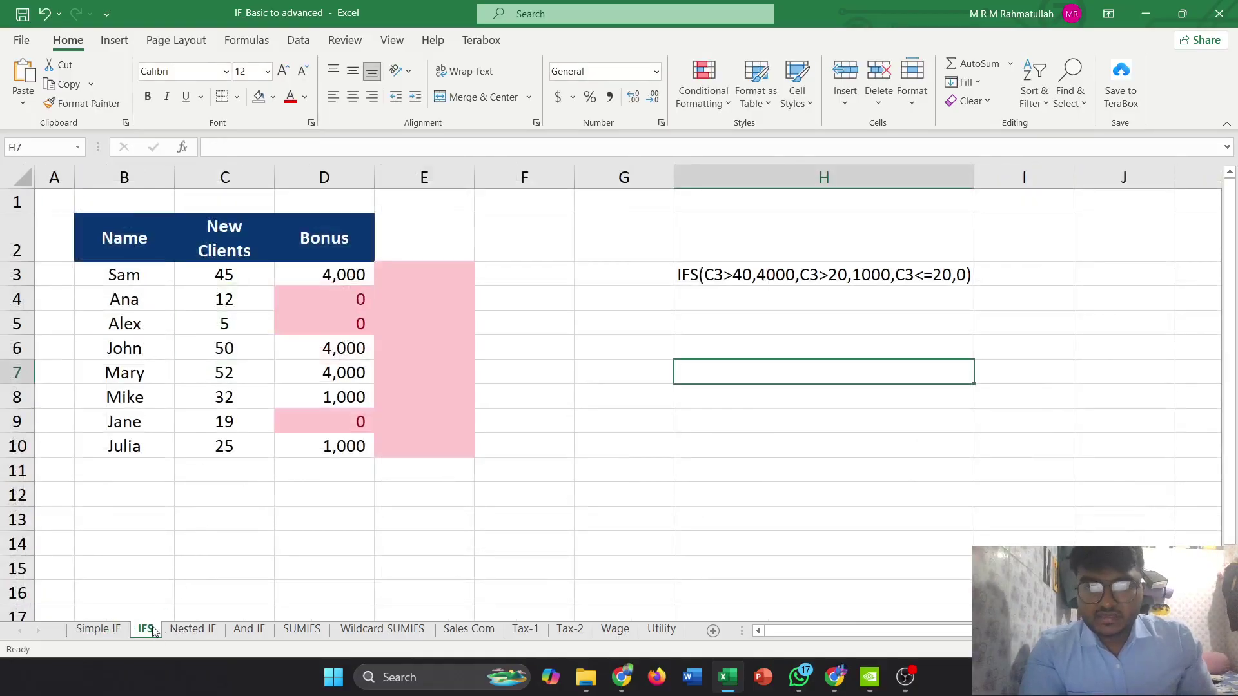
{"action": "left_click", "coordinate": [400, 271]}
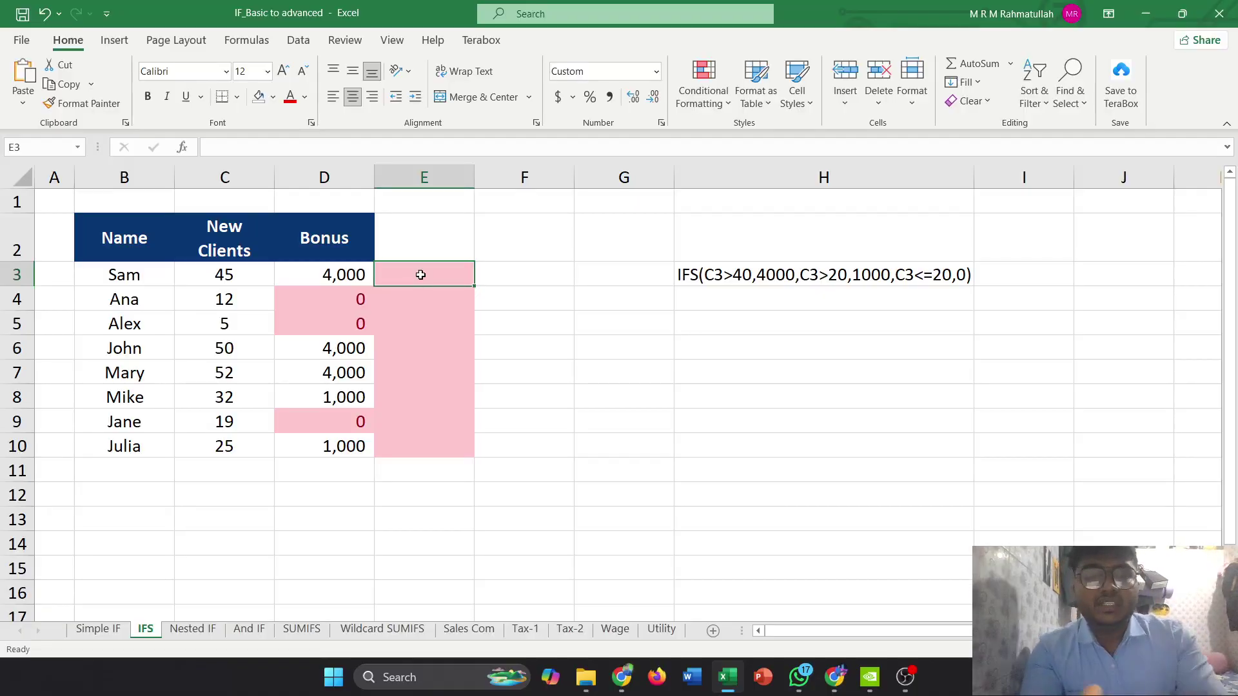
{"action": "type", "text": "=ifs"}
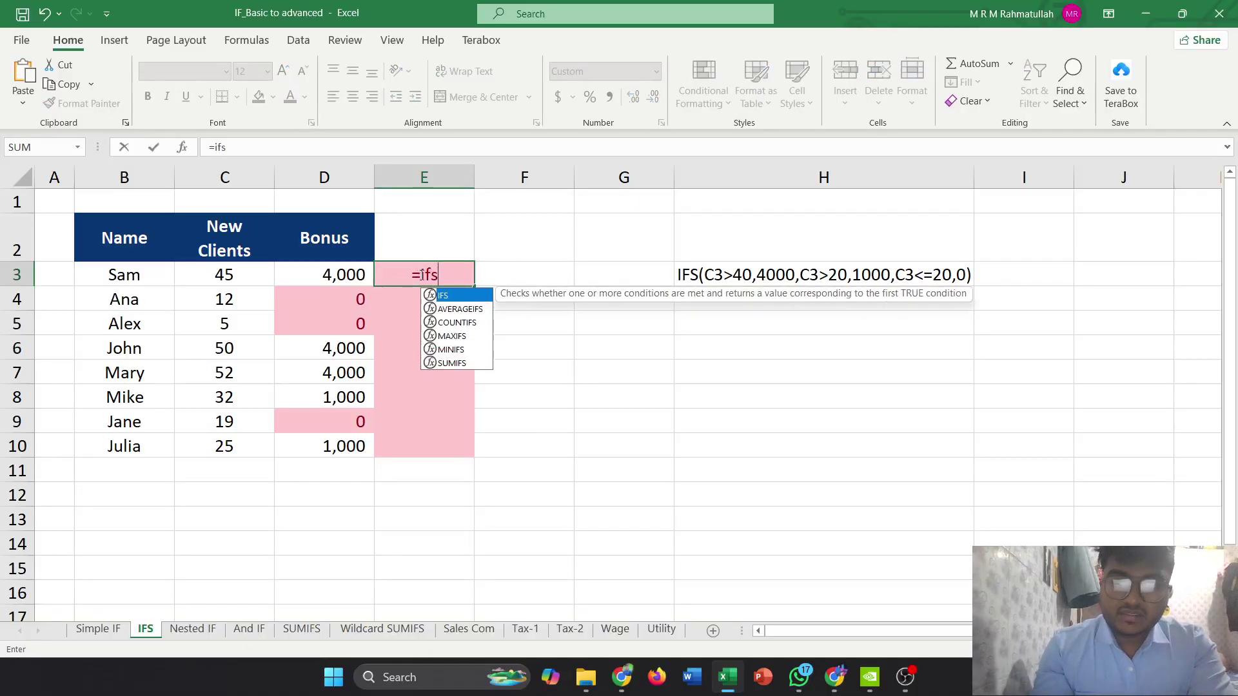
{"action": "key", "text": "Tab"}
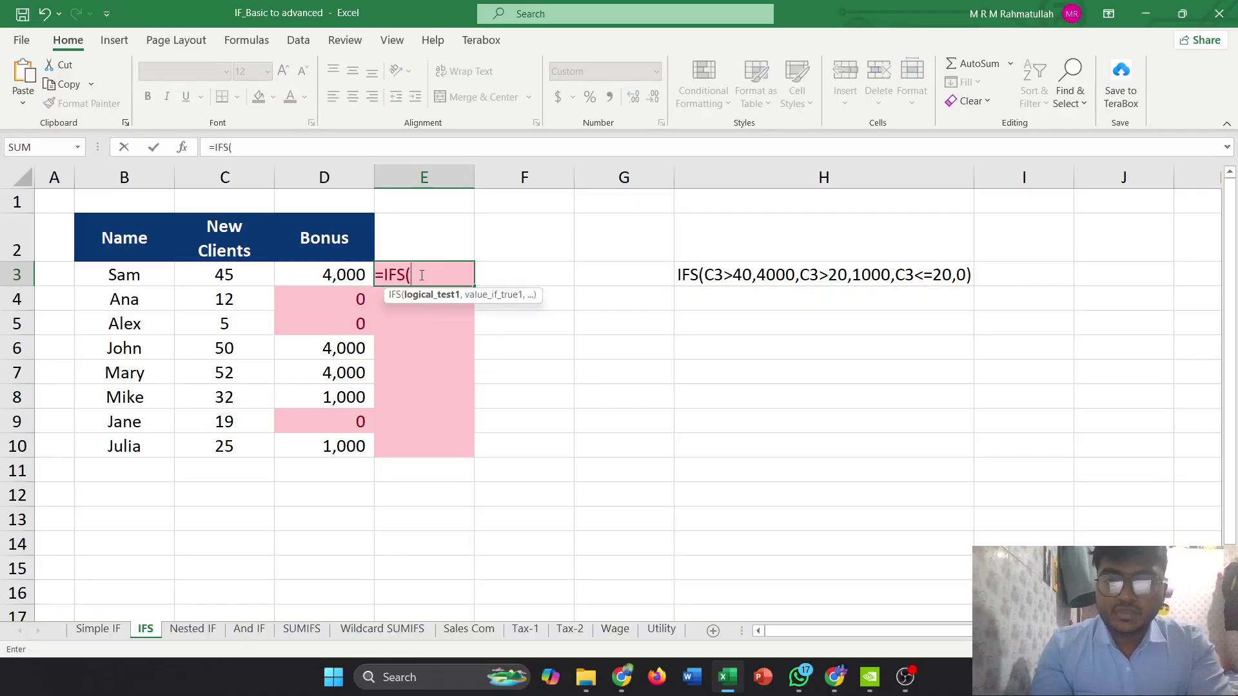
{"action": "left_click", "coordinate": [231, 276]}
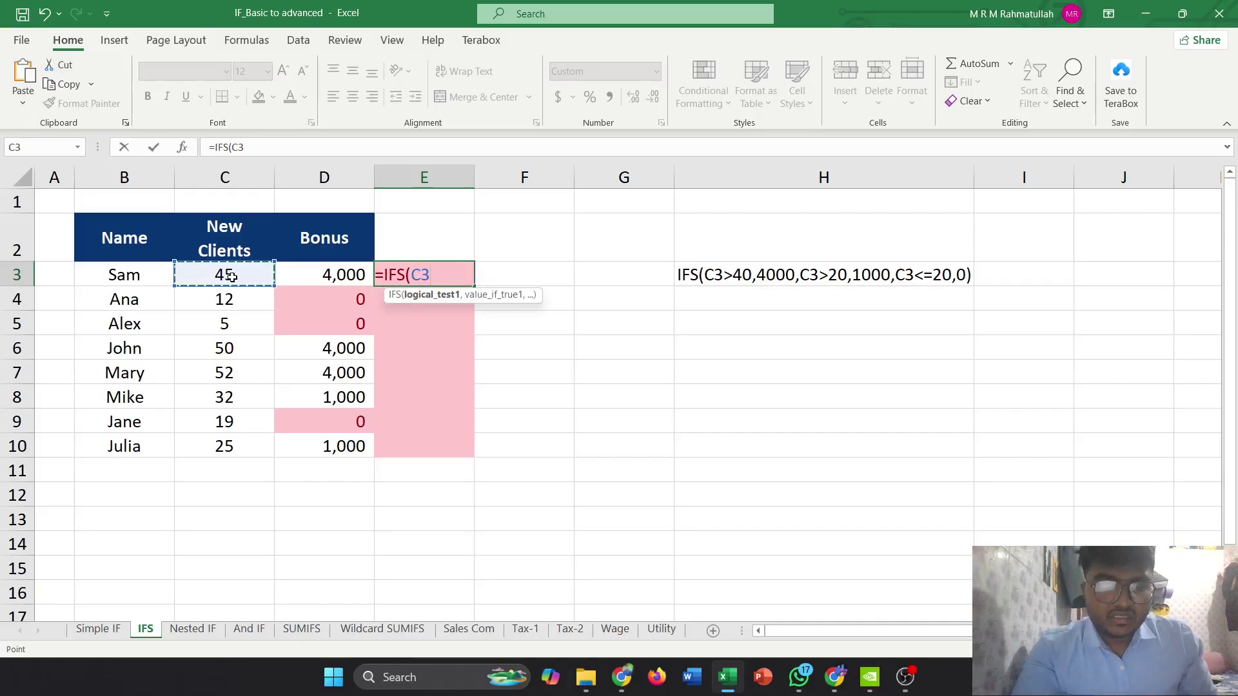
{"action": "type", "text": "."}
{"action": "key", "text": "BackSpace"}
{"action": "type", "text": ">"}
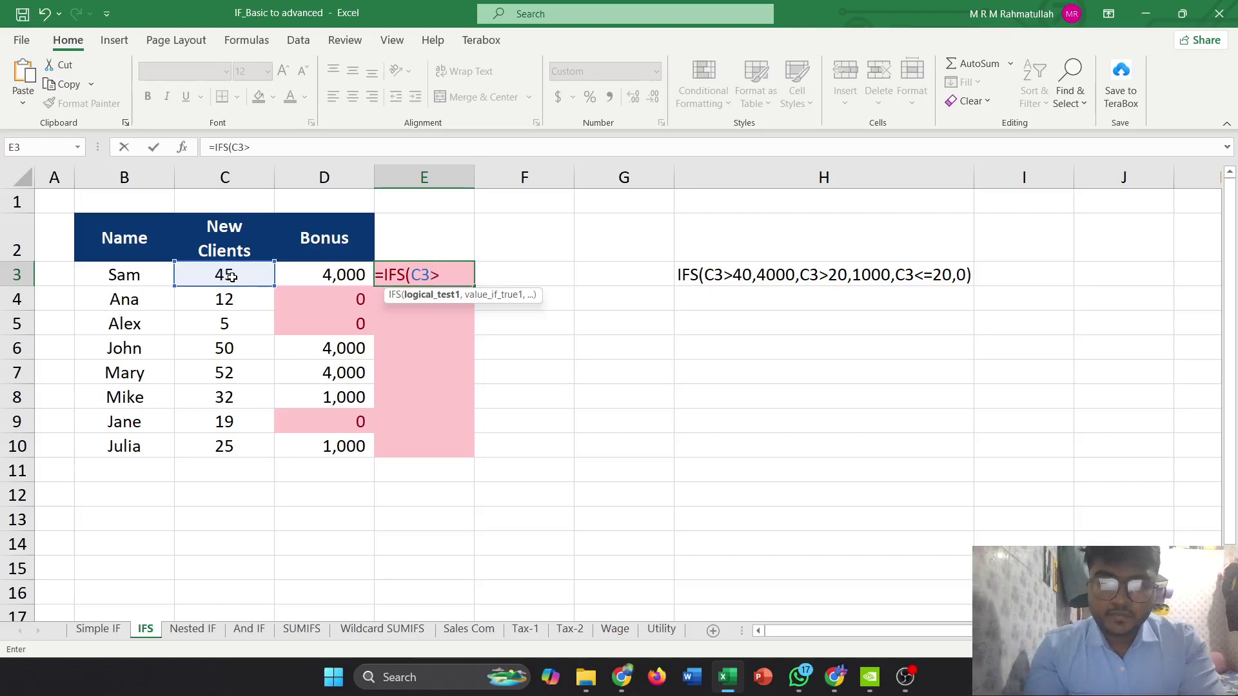
{"action": "type", "text": "40"}
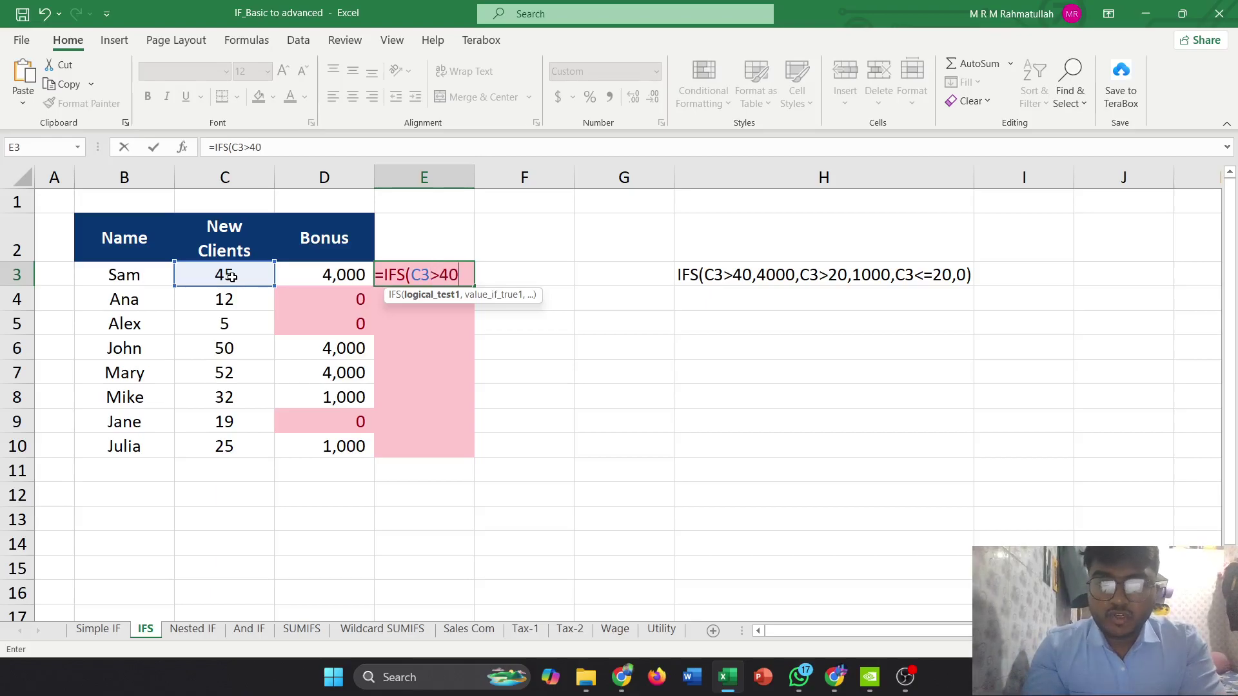
{"action": "type", "text": ","}
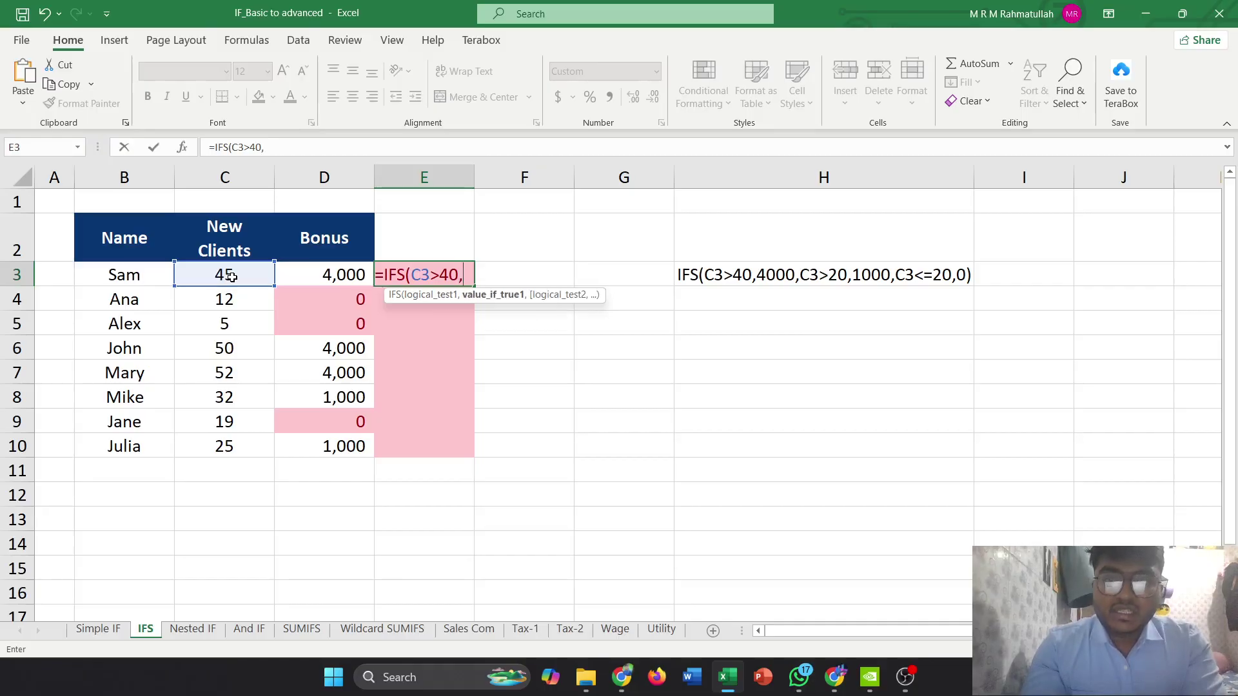
{"action": "type", "text": "4000"}
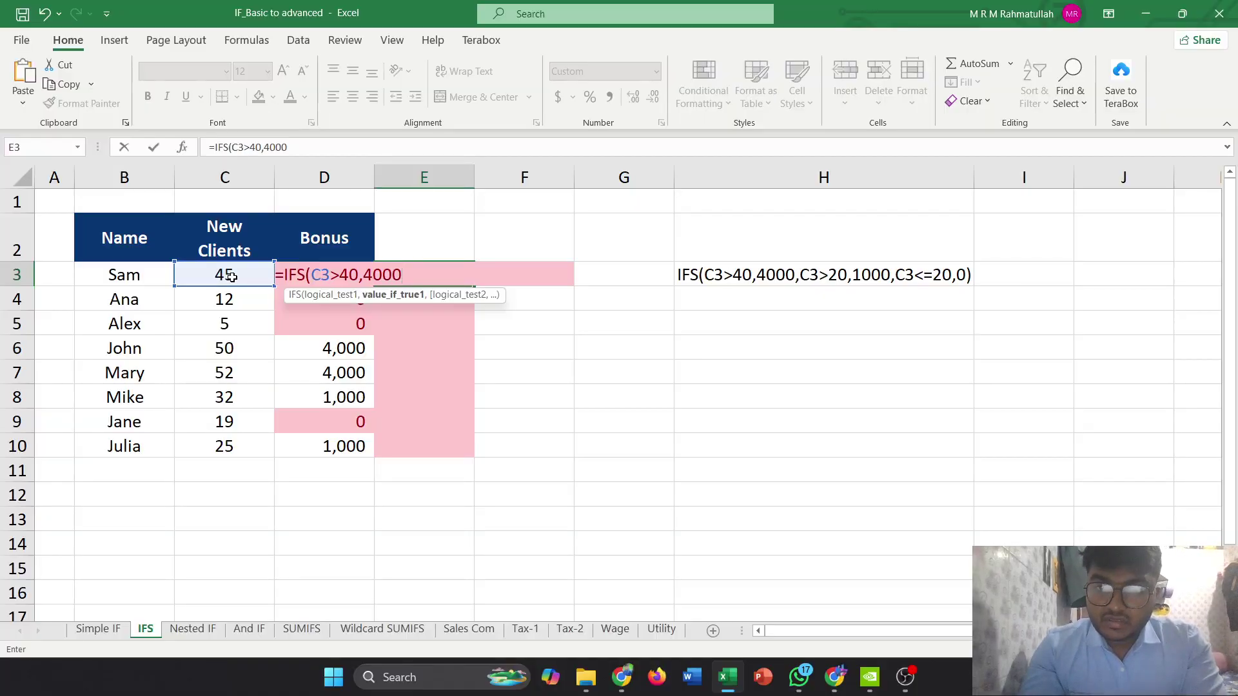
{"action": "type", "text": ","}
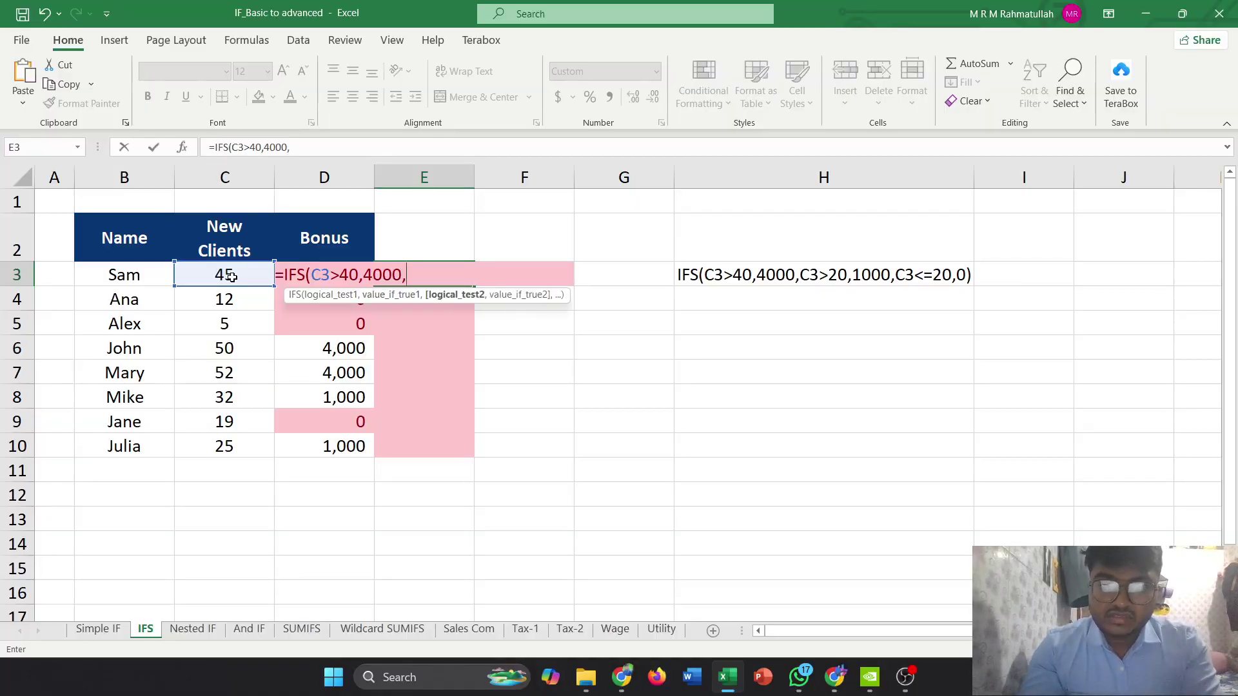
Add the second condition C3>20 with the value 1000 to the IFS formula in E3
{"action": "left_click", "coordinate": [236, 278]}
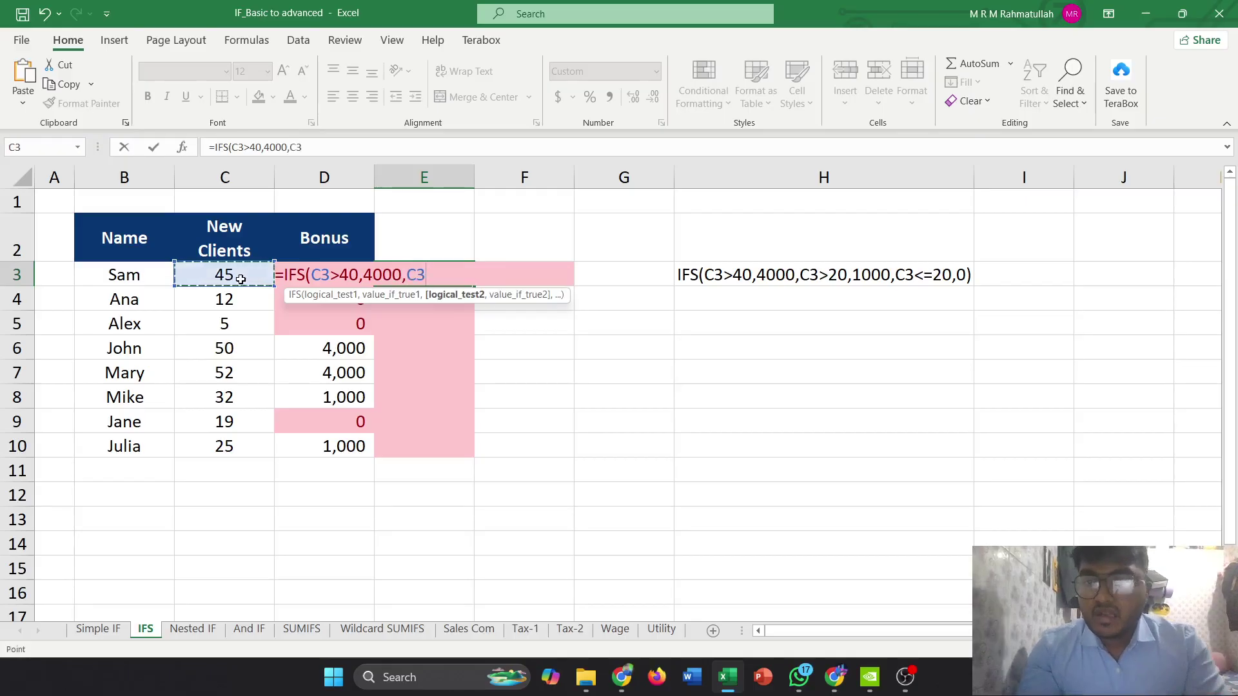
{"action": "type", "text": ">20"}
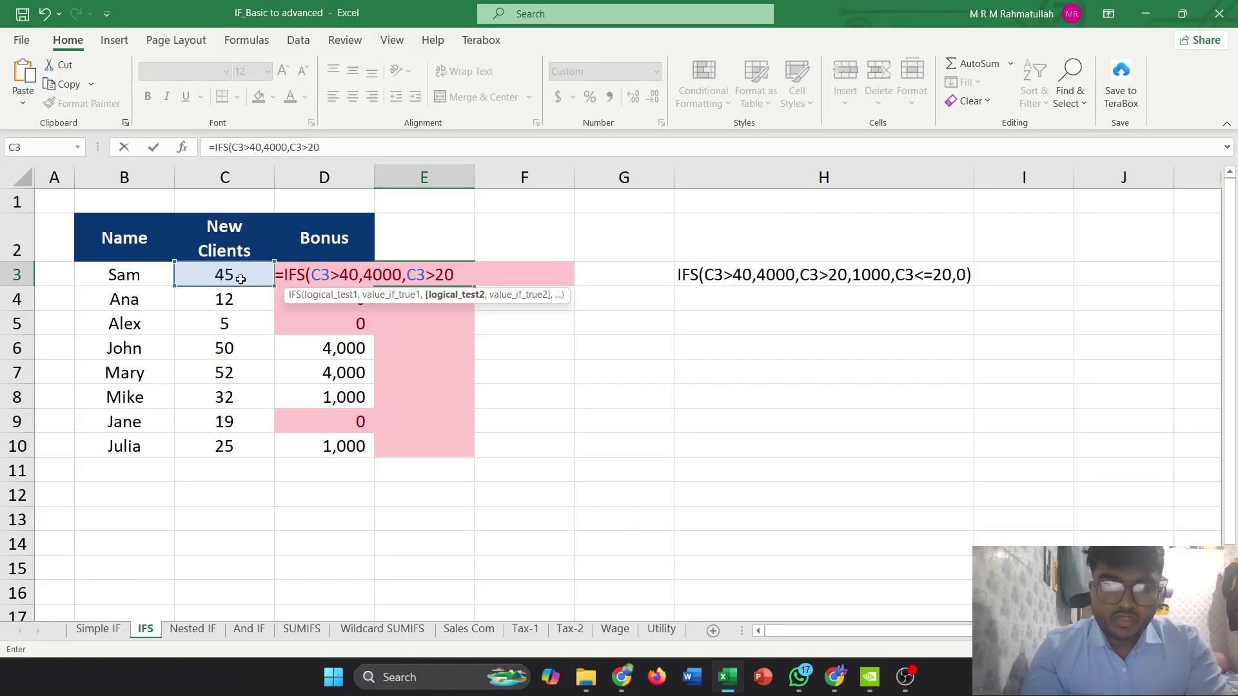
{"action": "type", "text": ",100"}
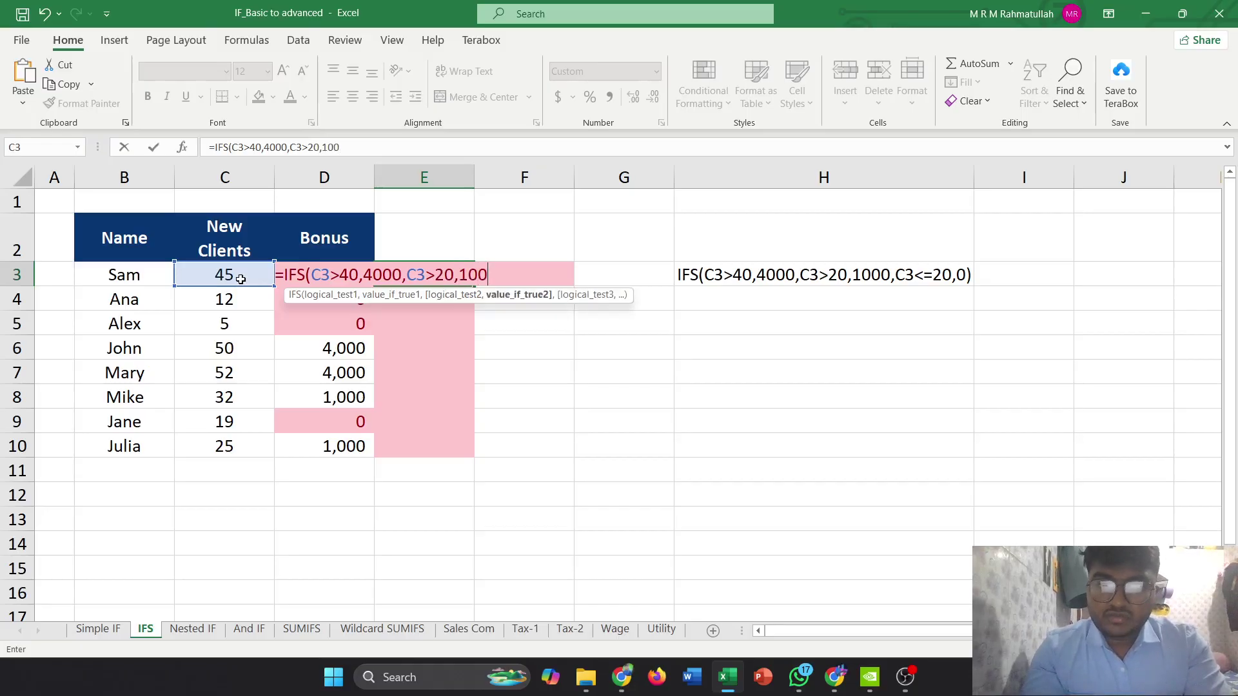
{"action": "type", "text": "0,"}
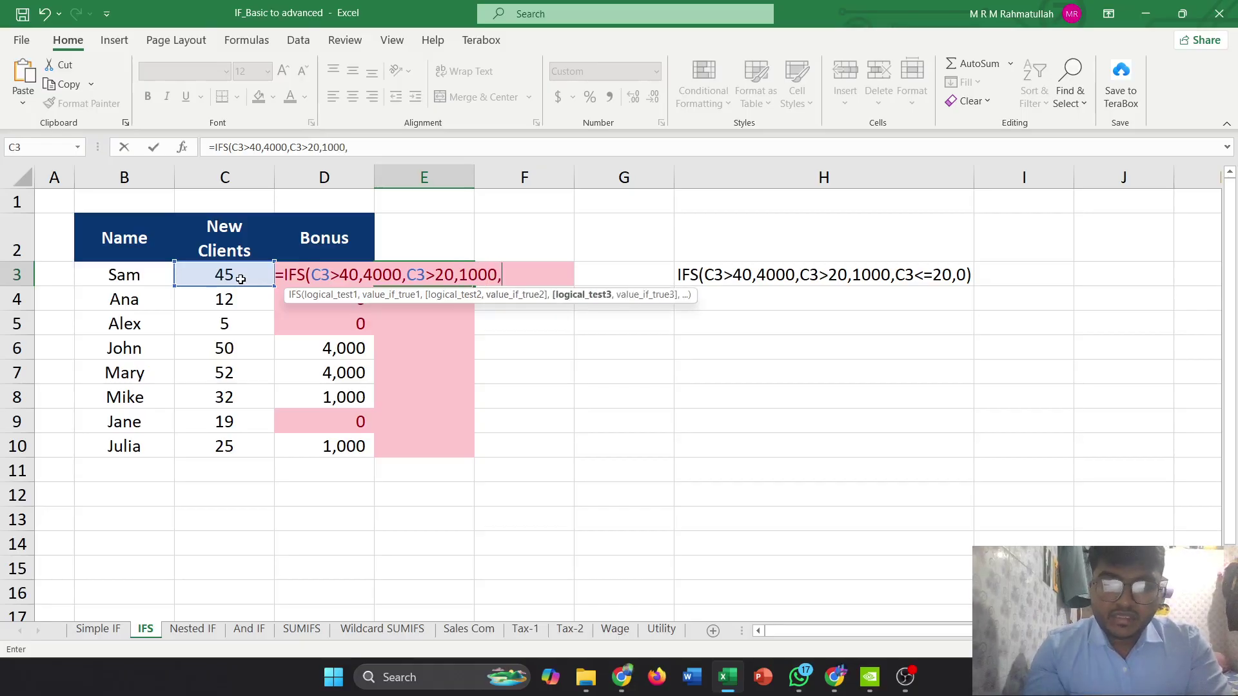
Complete the E3 IFS formula with a third condition C3<=20 returning 0, and enter it
{"action": "type", "text": "c3"}
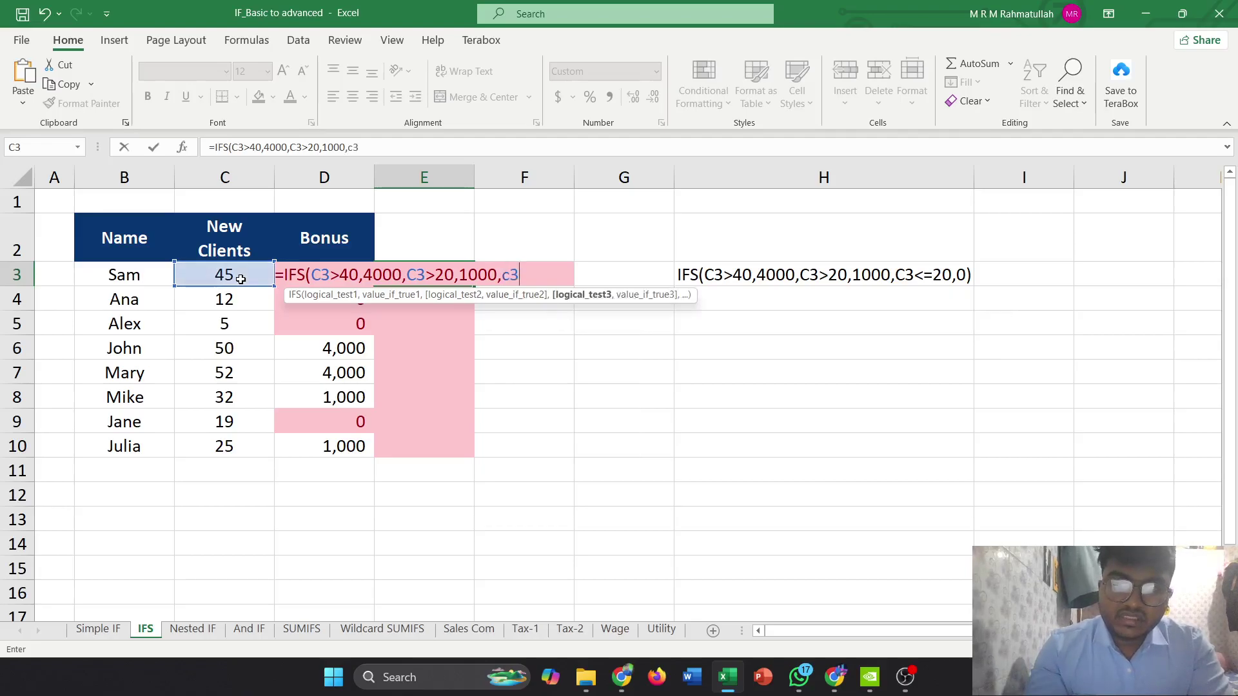
{"action": "key", "text": "BackSpace"}
{"action": "key", "text": "BackSpace"}
{"action": "type", "text": "c3"}
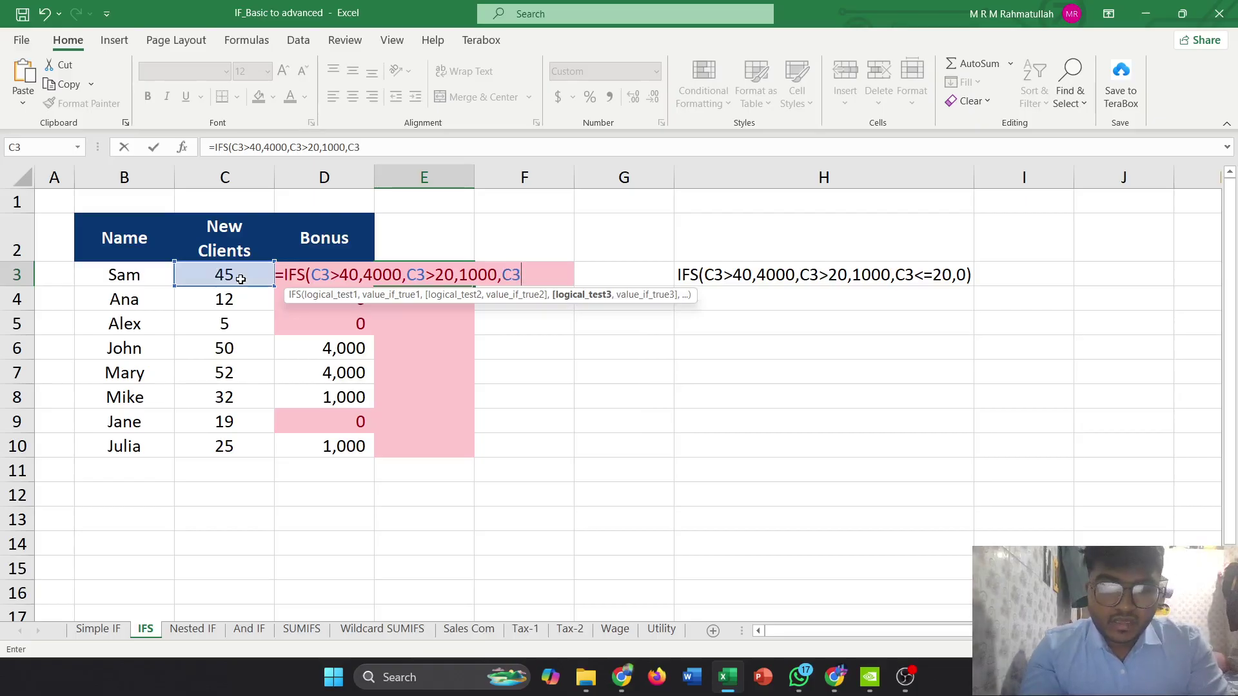
{"action": "type", "text": "<"}
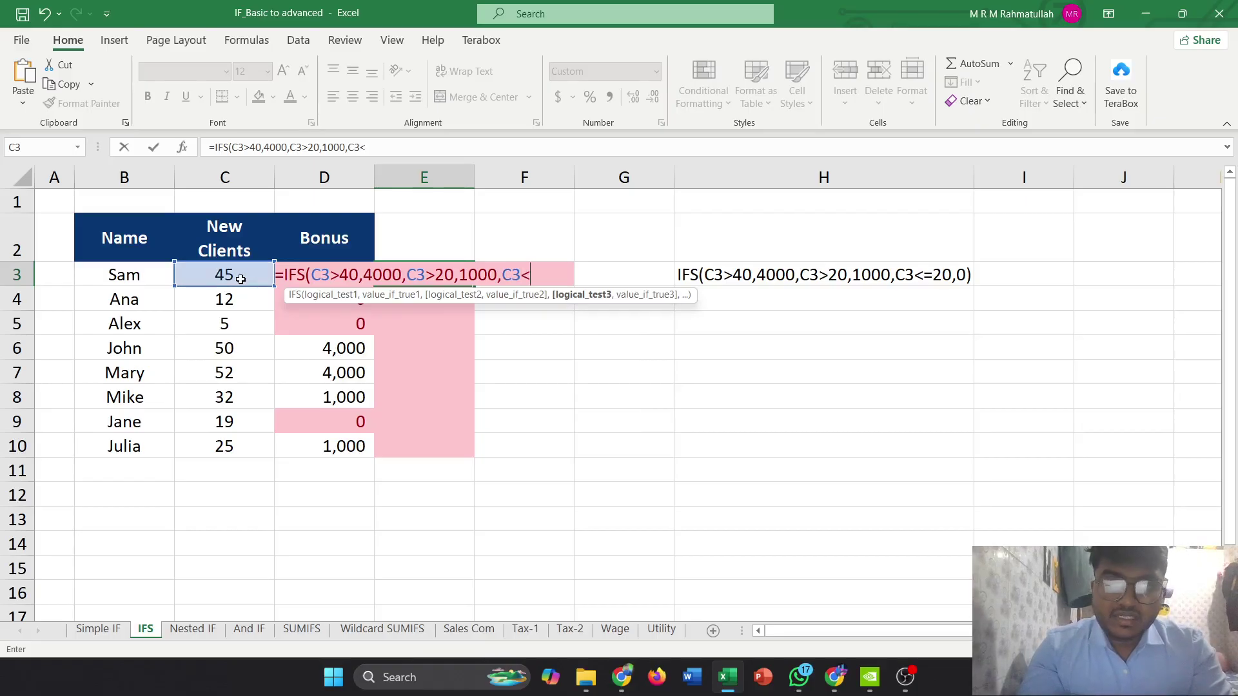
{"action": "type", "text": "=20"}
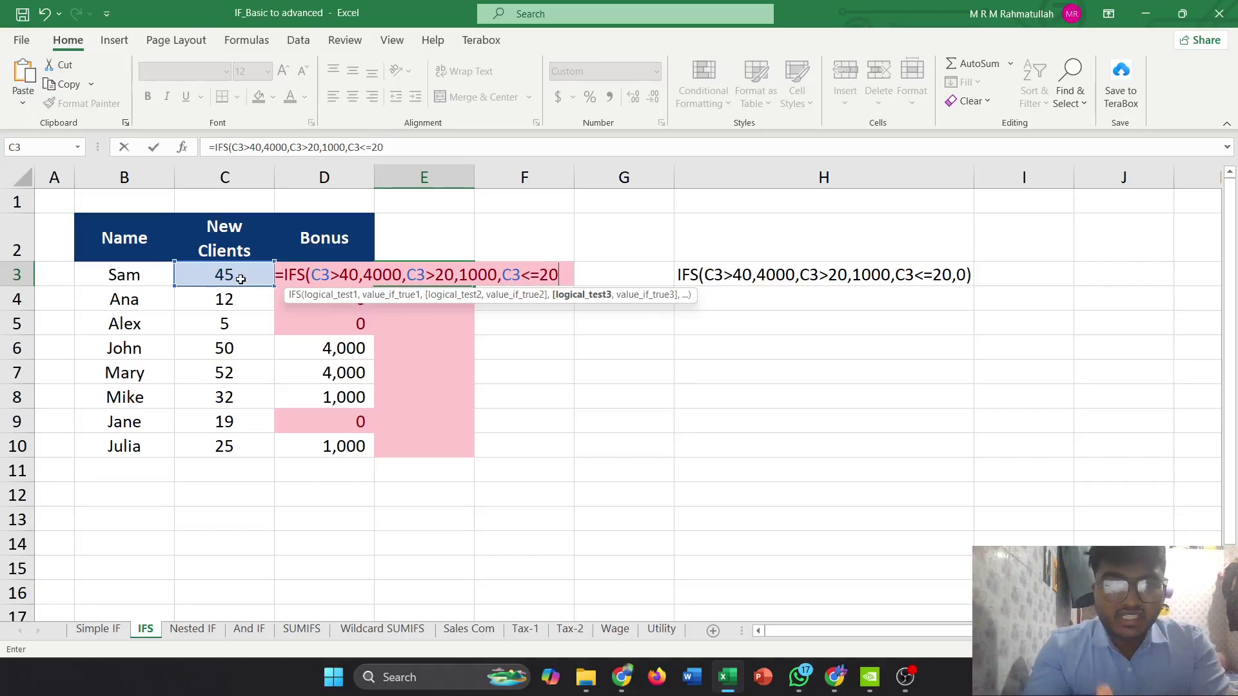
{"action": "type", "text": ","}
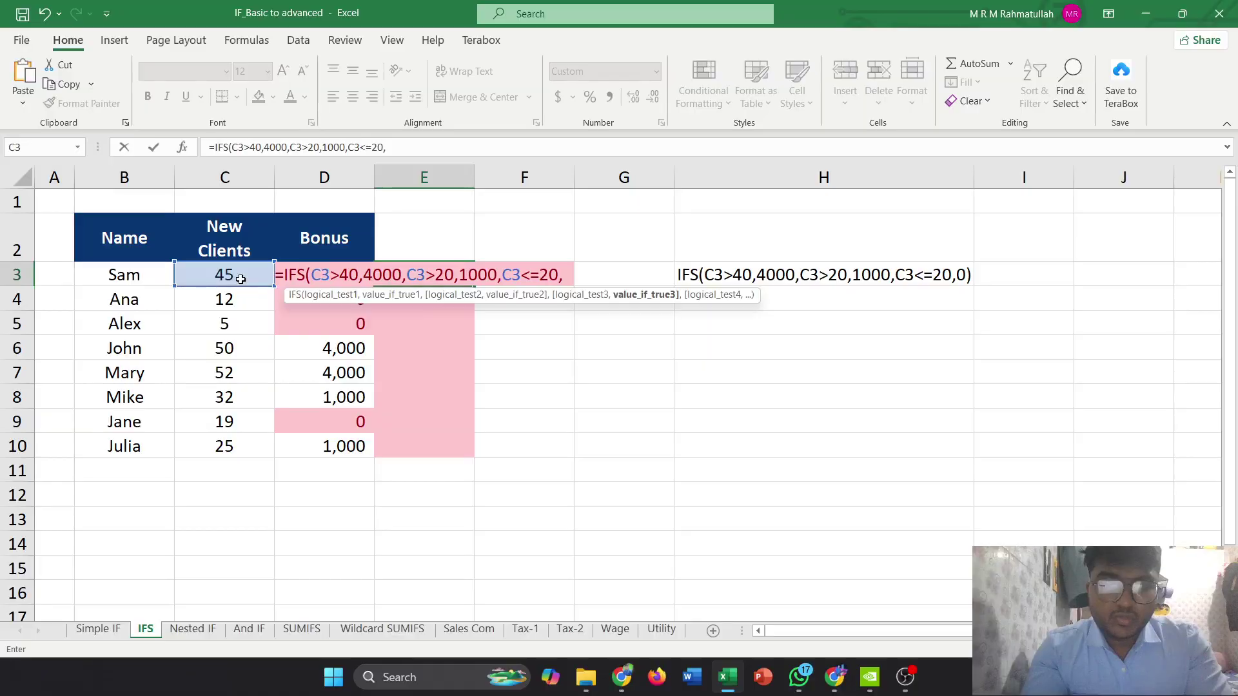
{"action": "type", "text": "0"}
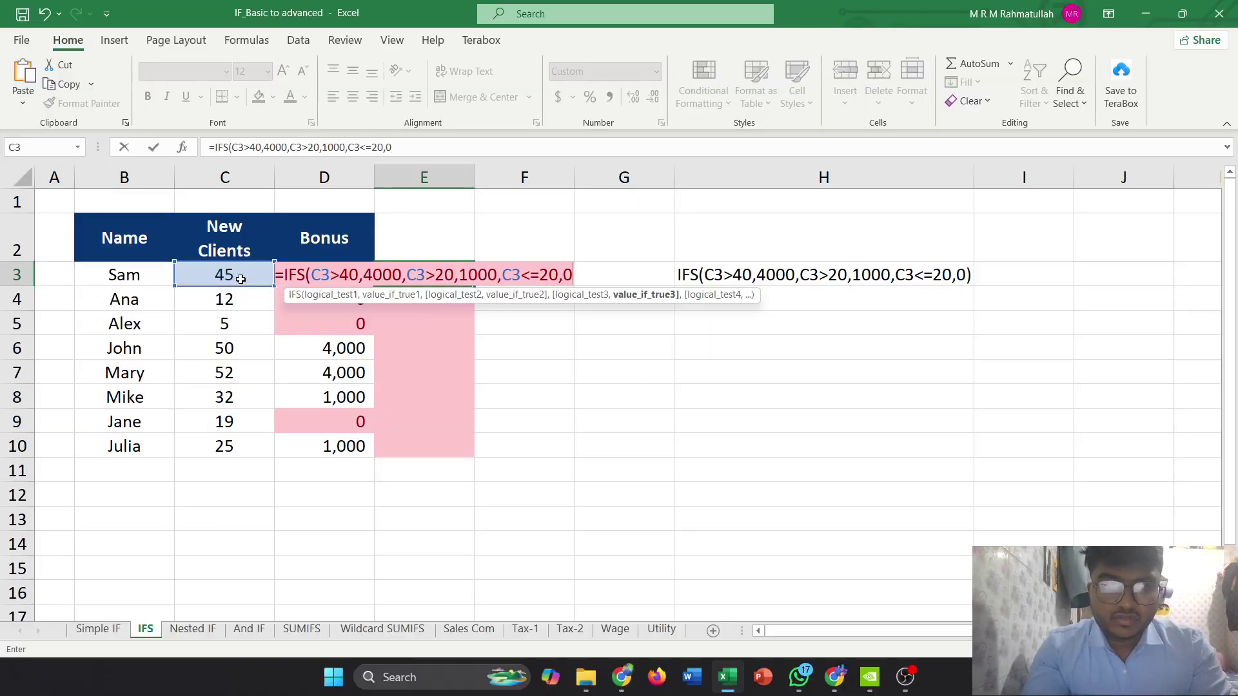
{"action": "type", "text": ")"}
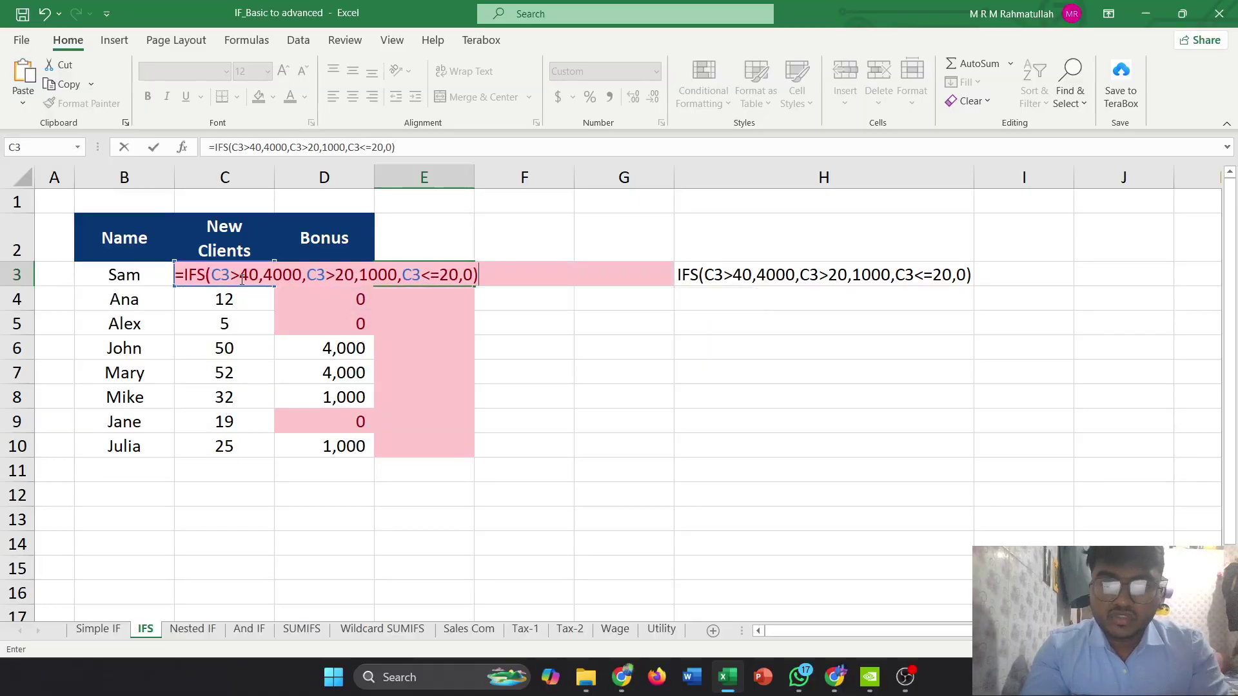
{"action": "key", "text": "Return"}
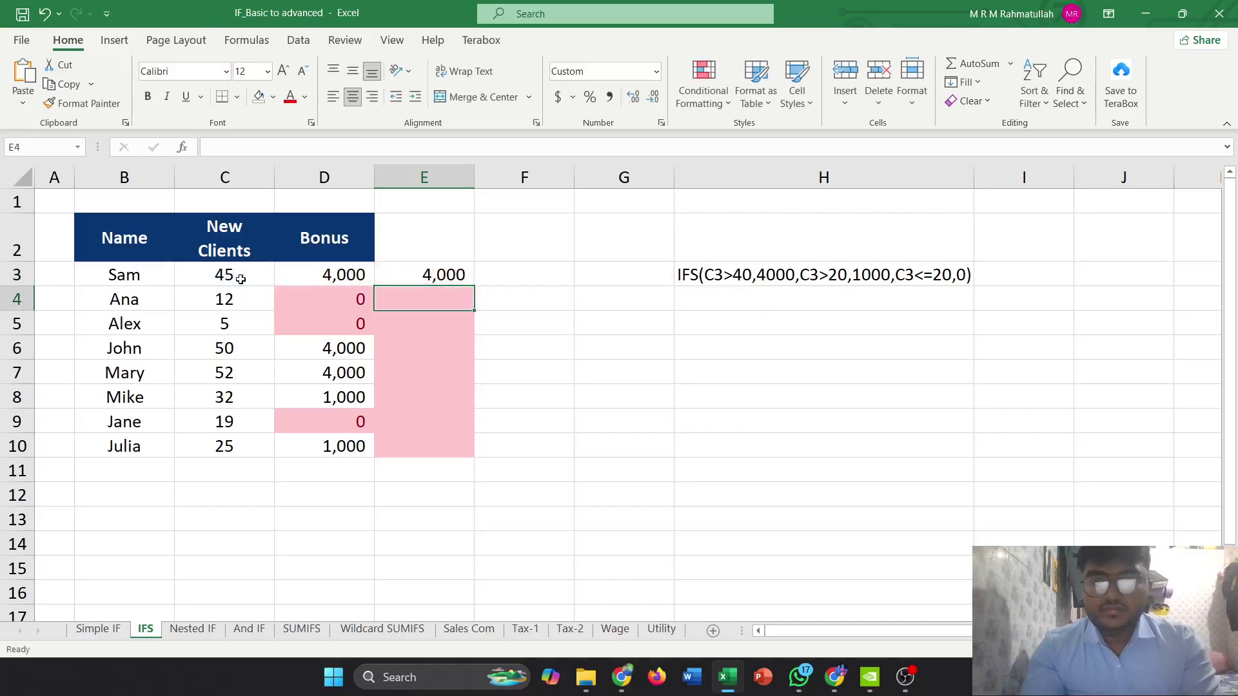
Fill the E3 IFS formula down through E10 and inspect the reference formula text in H3
{"action": "left_click", "coordinate": [452, 274]}
{"action": "left_click_drag", "start_coordinate": [474, 285], "coordinate": [456, 455]}
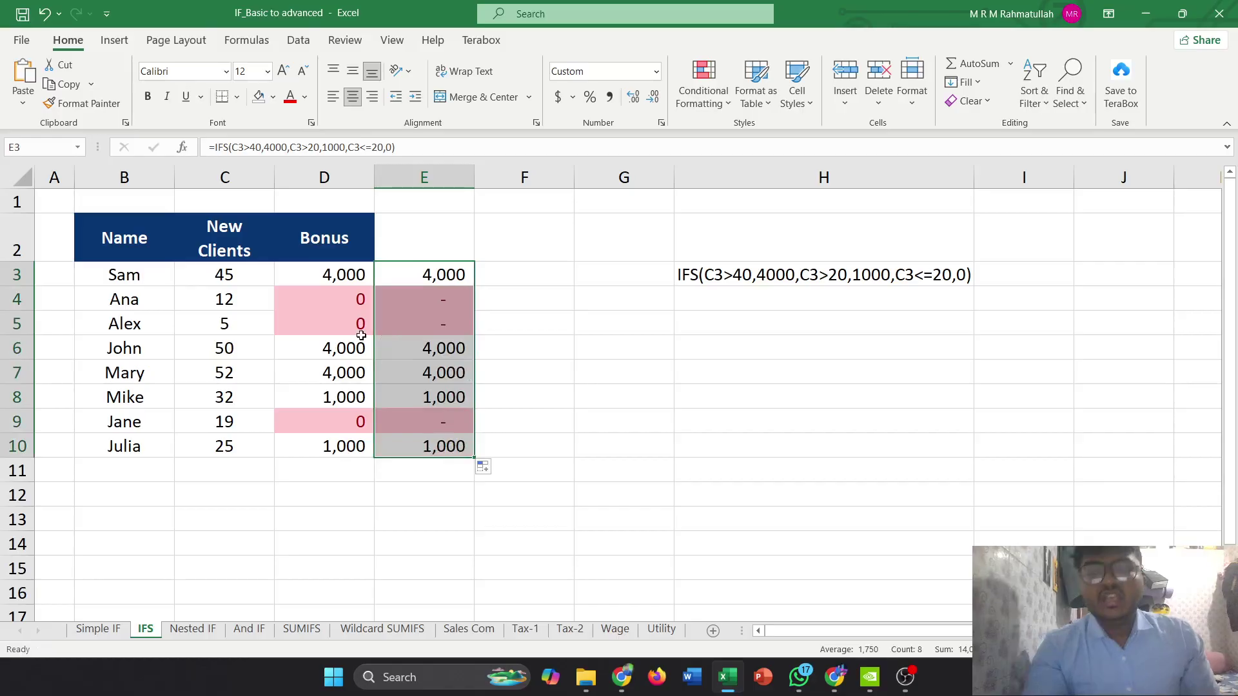
{"action": "left_click", "coordinate": [484, 320]}
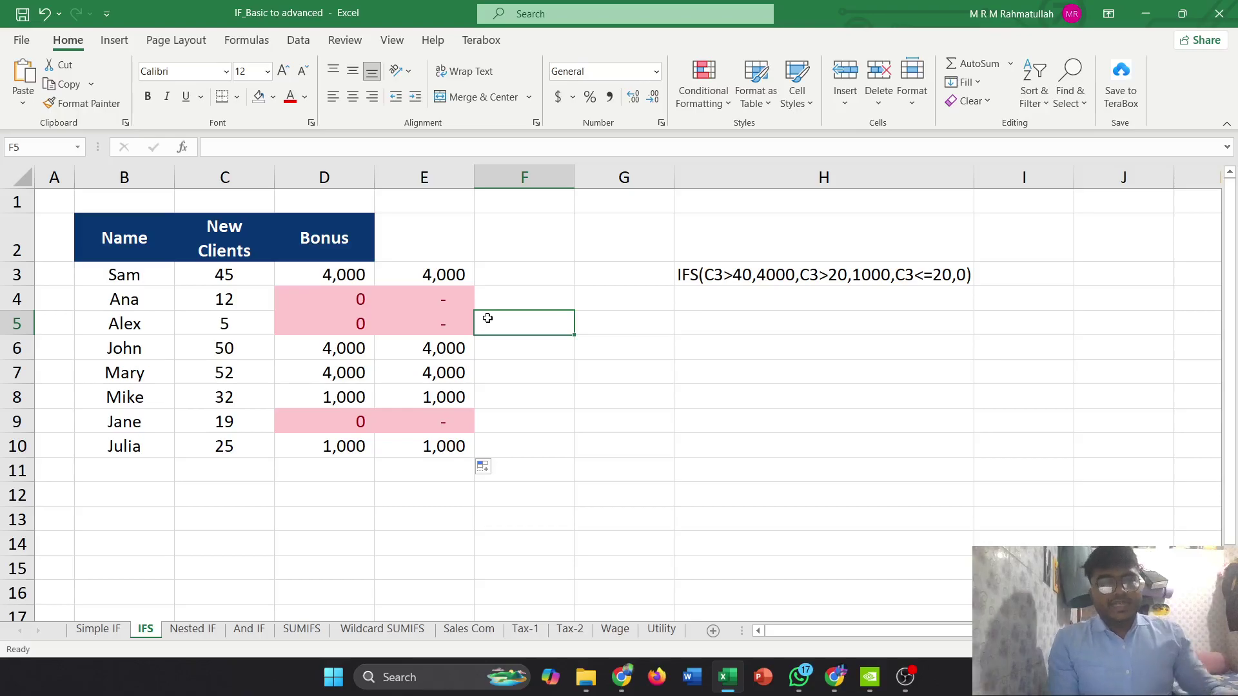
{"action": "left_click", "coordinate": [718, 271]}
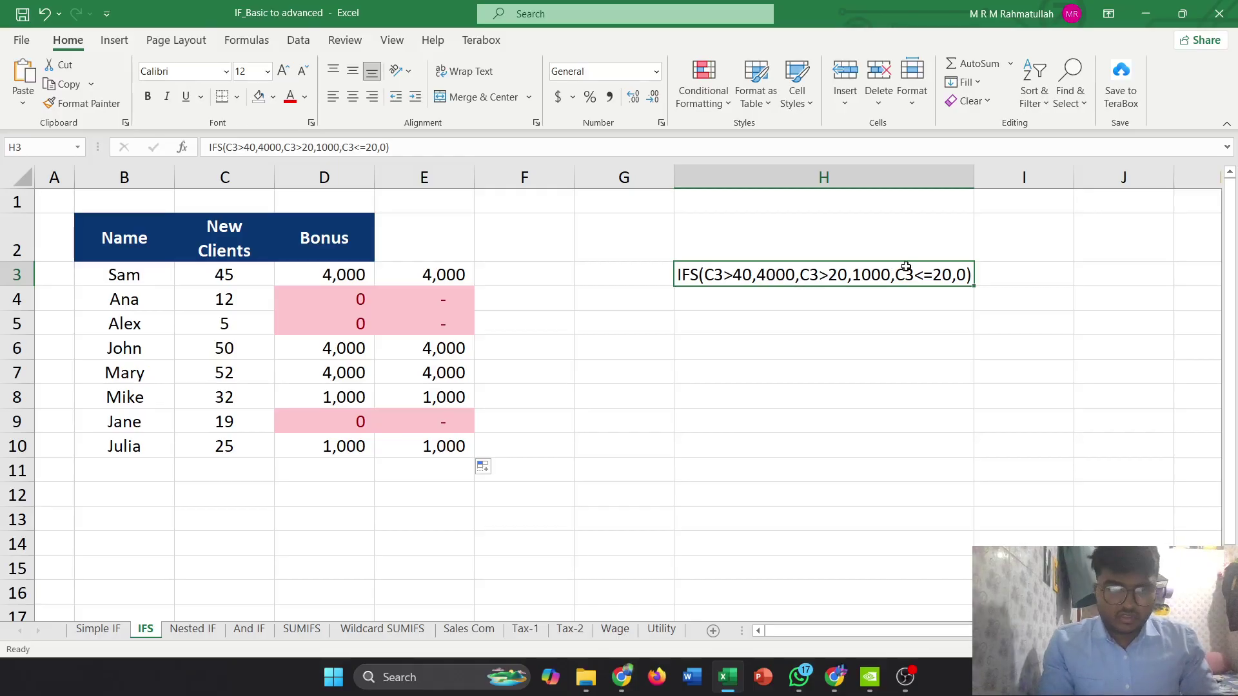
On the Nested IF sheet, start a formula in E2 with AND nested inside IF and B2 as its first reference
{"action": "left_click", "coordinate": [200, 631]}
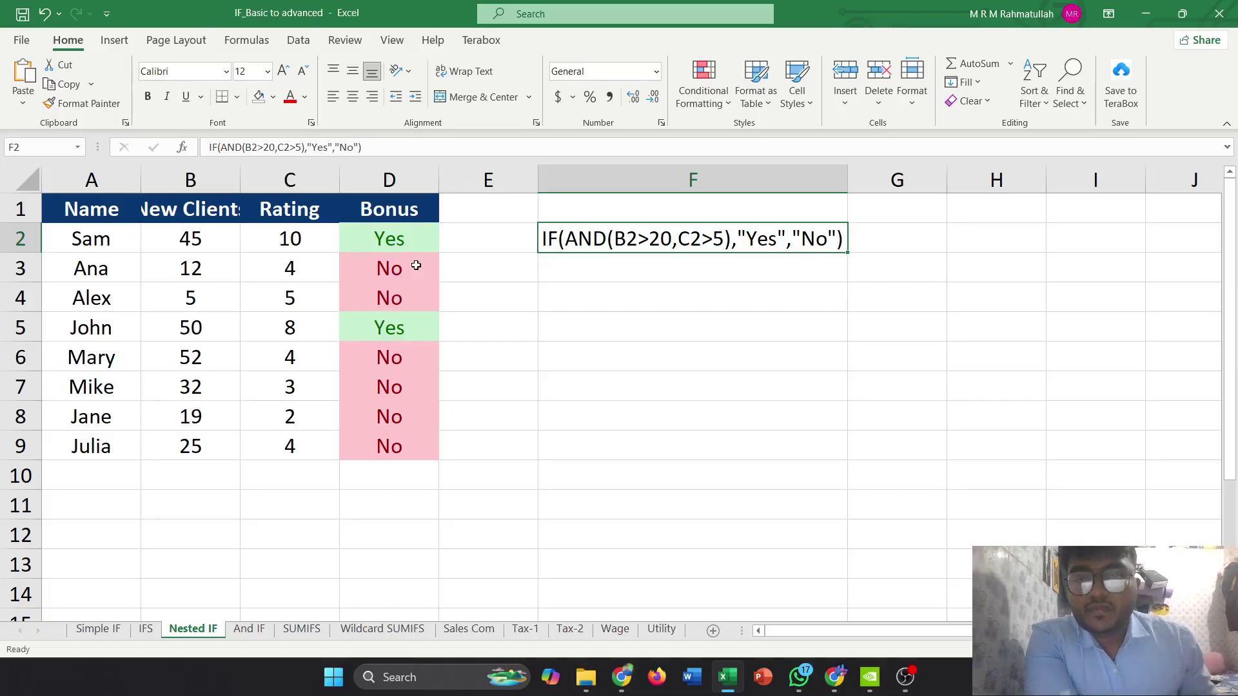
{"action": "left_click", "coordinate": [904, 682]}
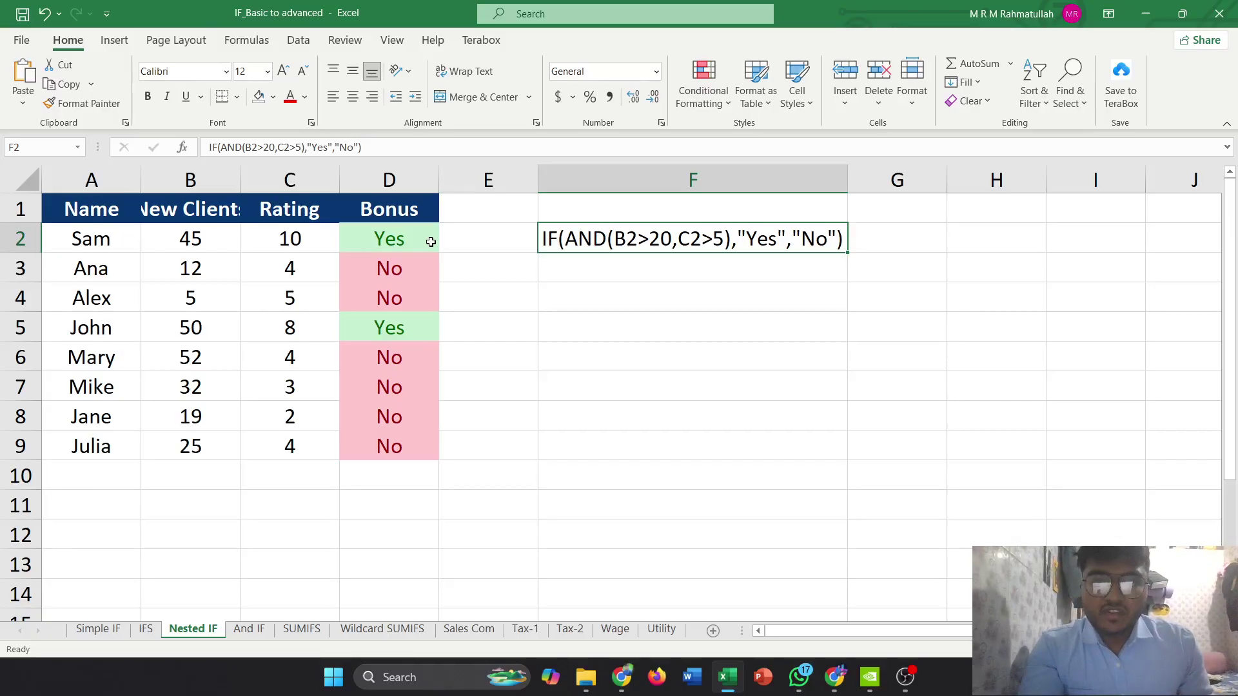
{"action": "left_click", "coordinate": [469, 242]}
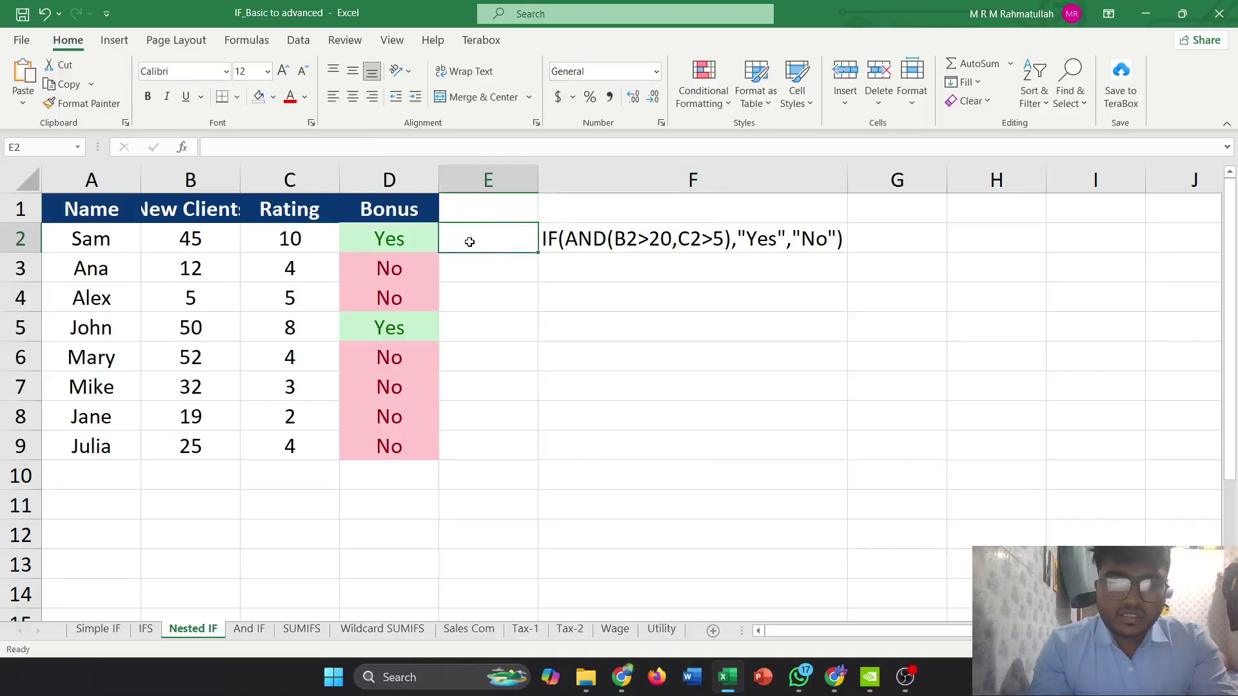
{"action": "type", "text": "="}
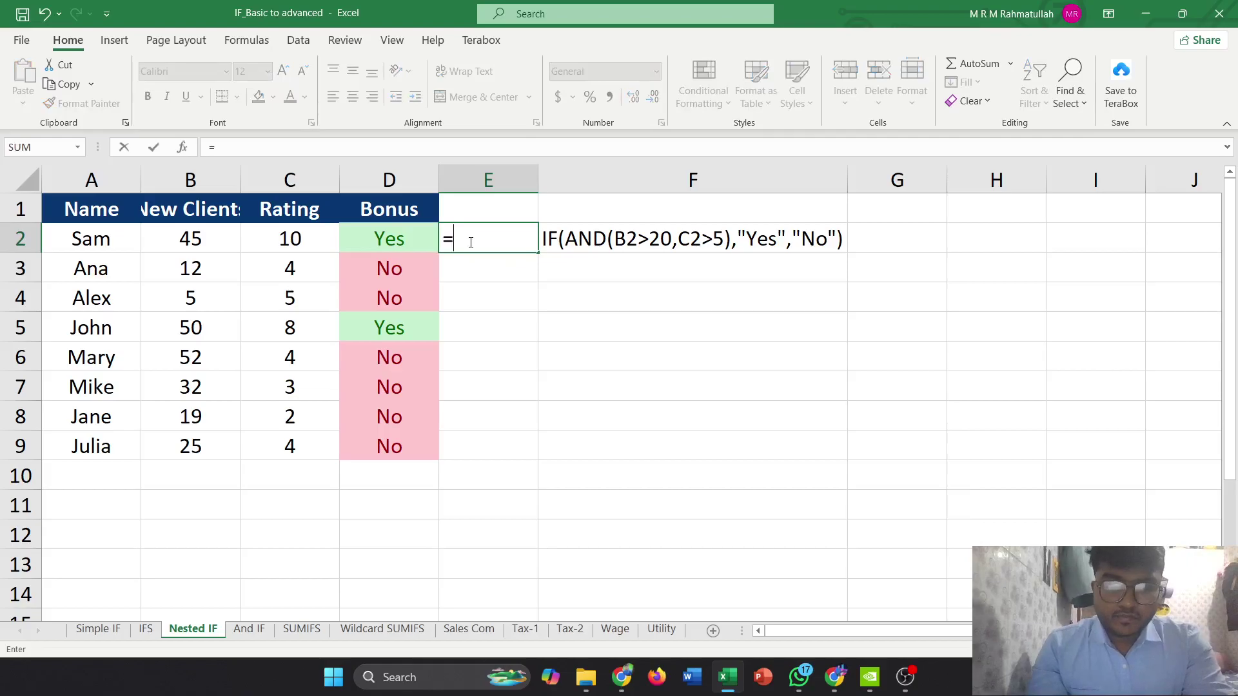
{"action": "type", "text": "if"}
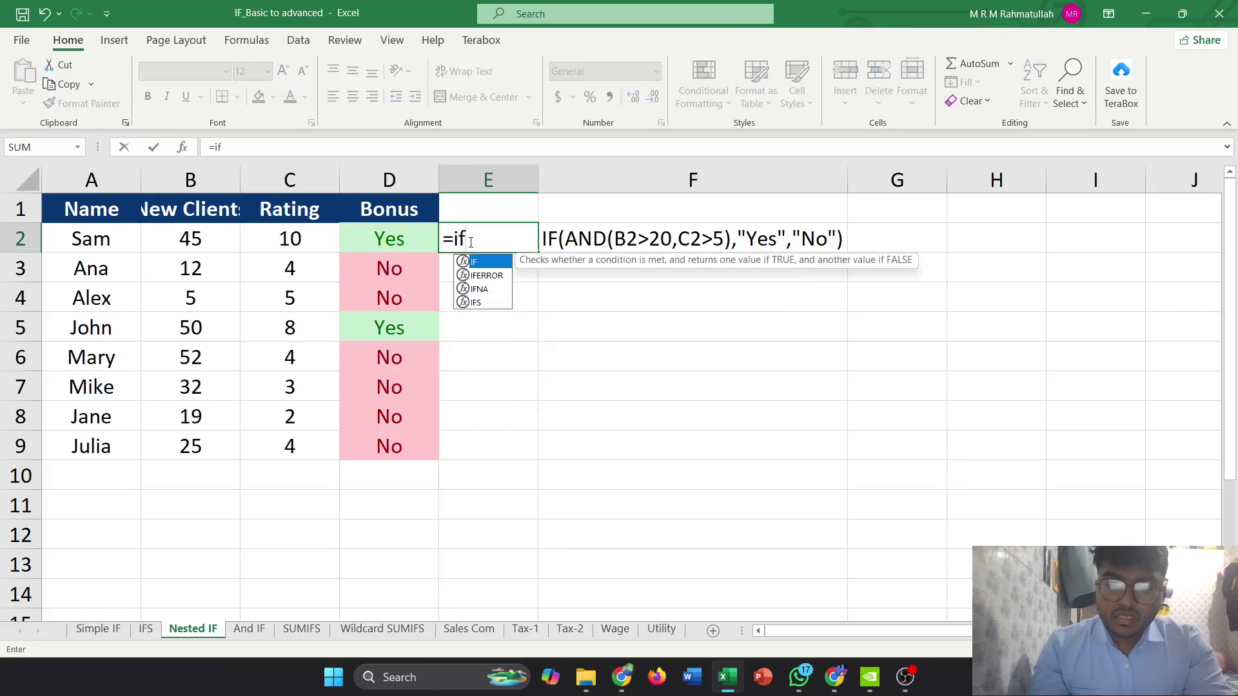
{"action": "key", "text": "Tab"}
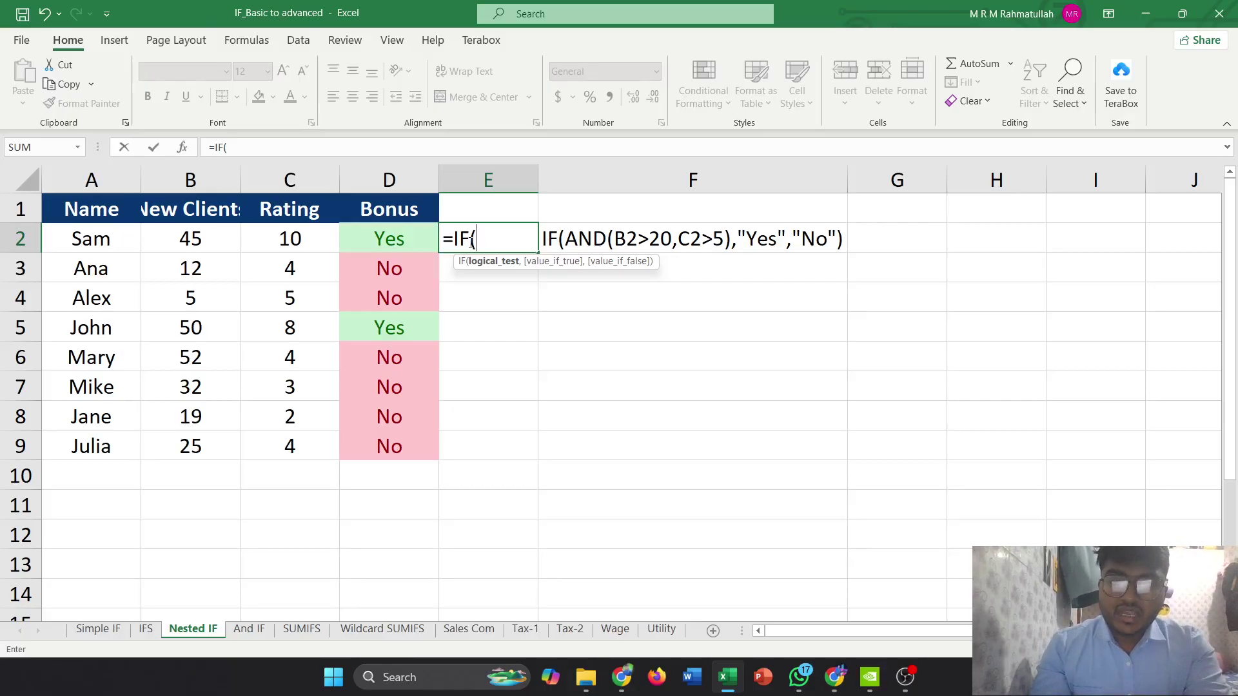
{"action": "type", "text": "A"}
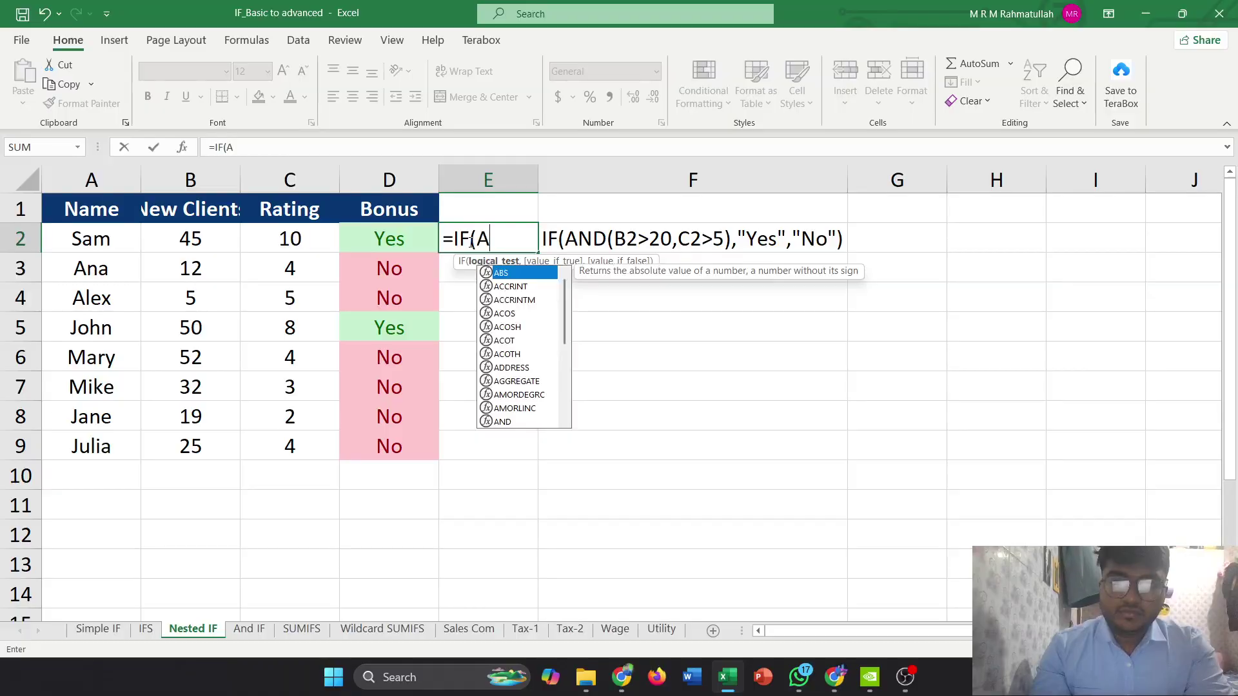
{"action": "type", "text": "nd"}
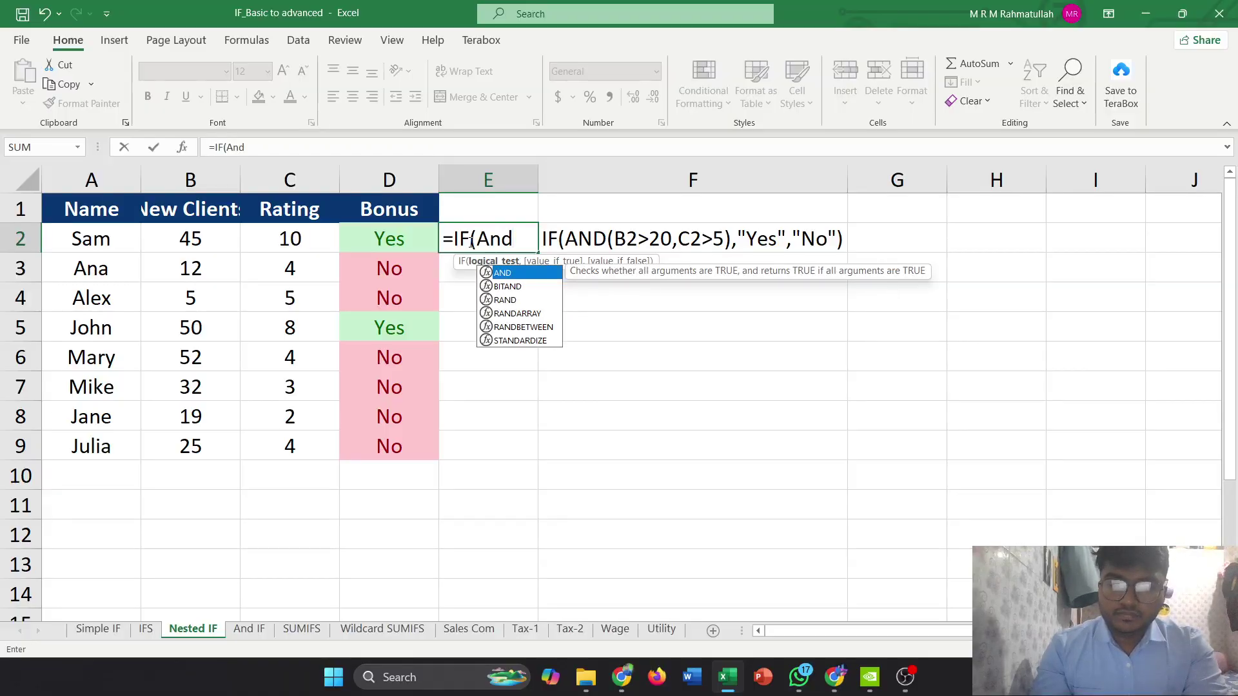
{"action": "key", "text": "Tab"}
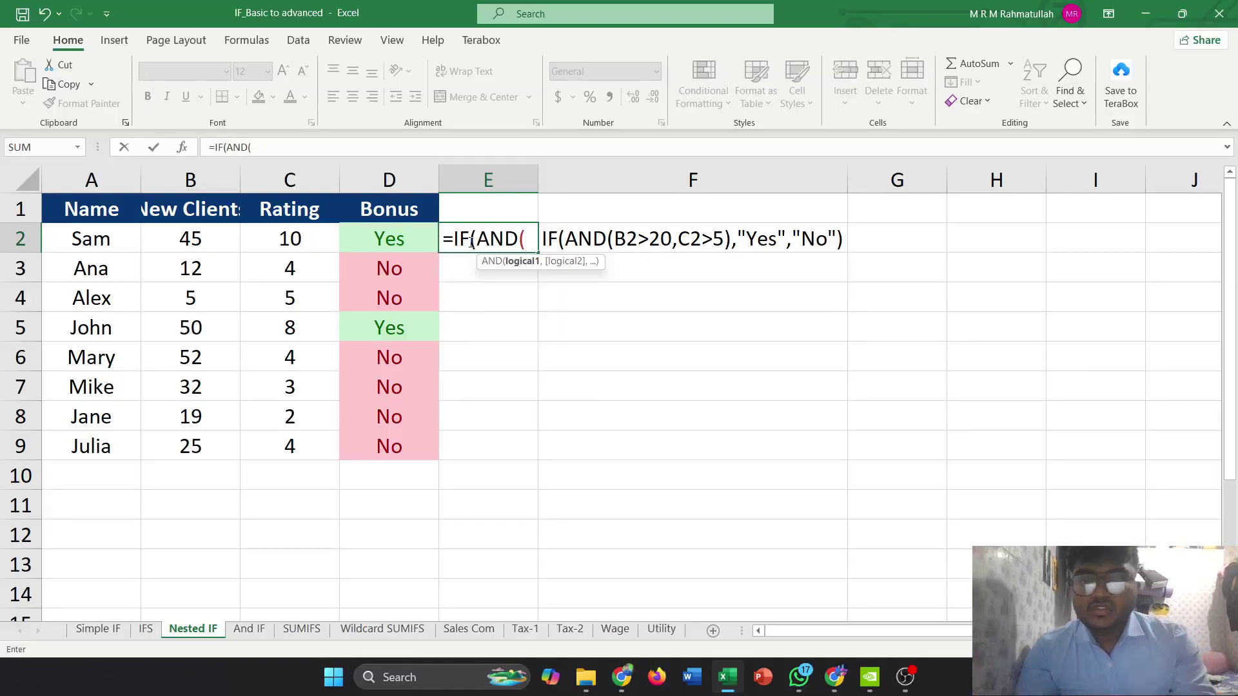
{"action": "left_click", "coordinate": [200, 244]}
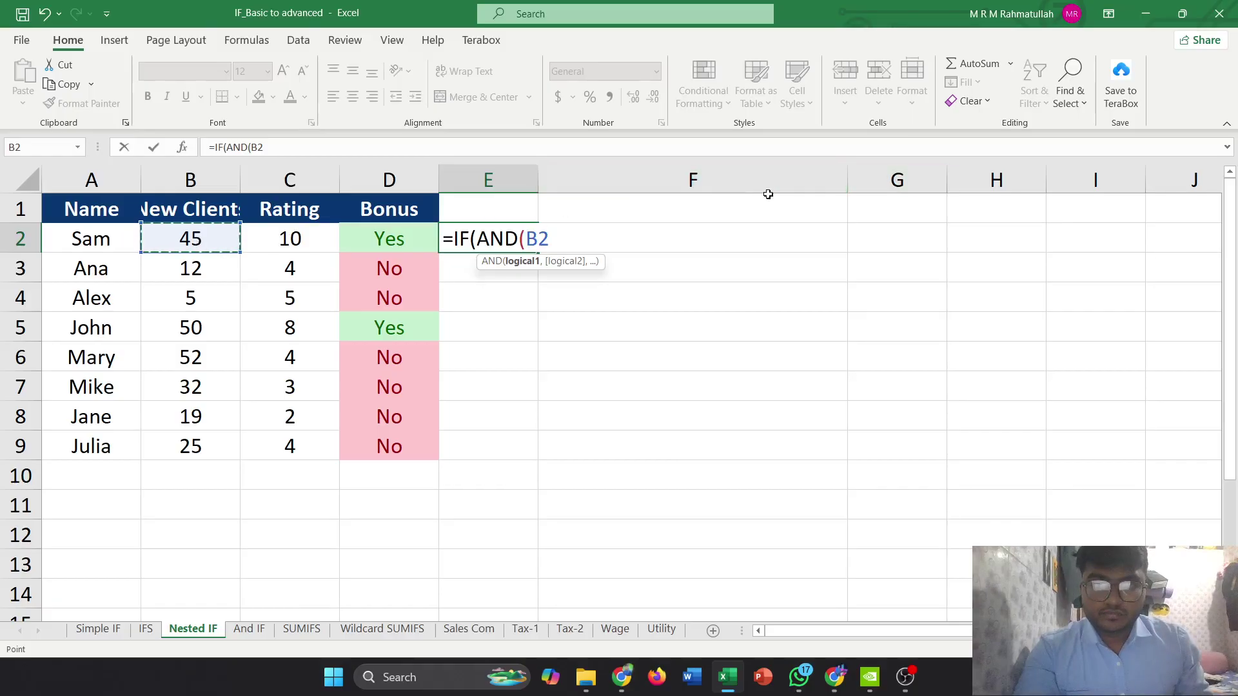
Store the partial E2 formula as text without its equals sign, and move the reference formula from F2 to G8
{"action": "left_click", "coordinate": [450, 242]}
{"action": "key", "text": "BackSpace"}
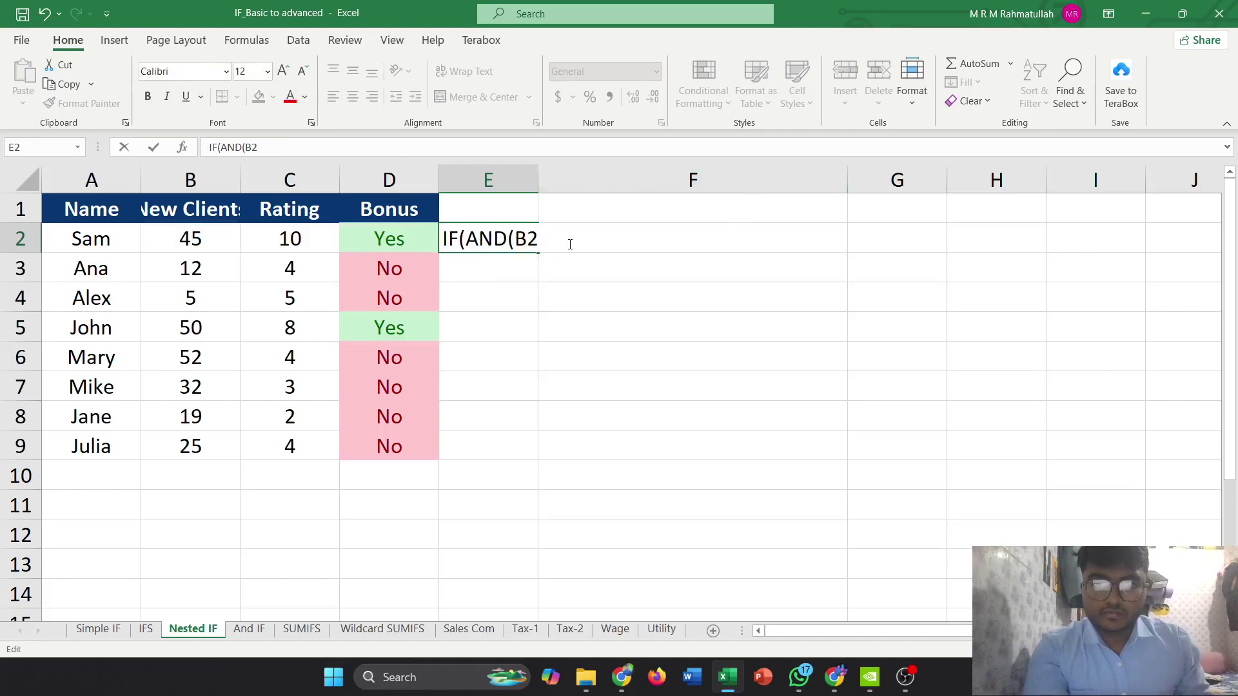
{"action": "key", "text": "Return"}
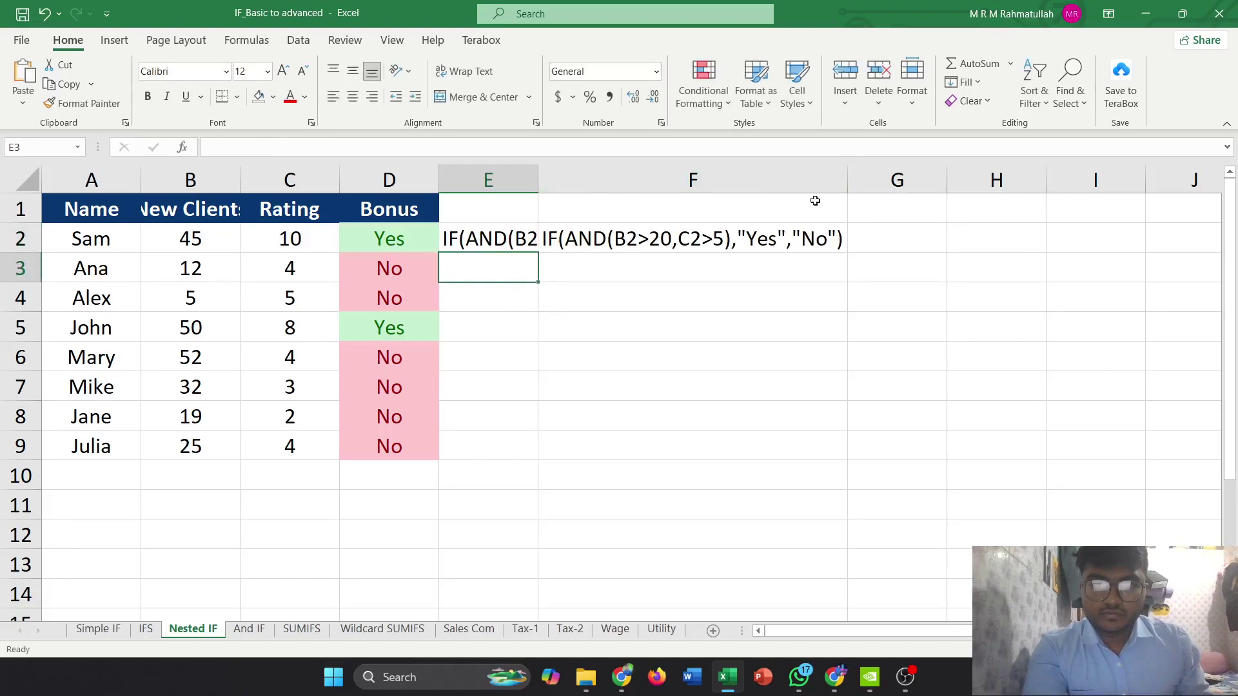
{"action": "left_click", "coordinate": [702, 243]}
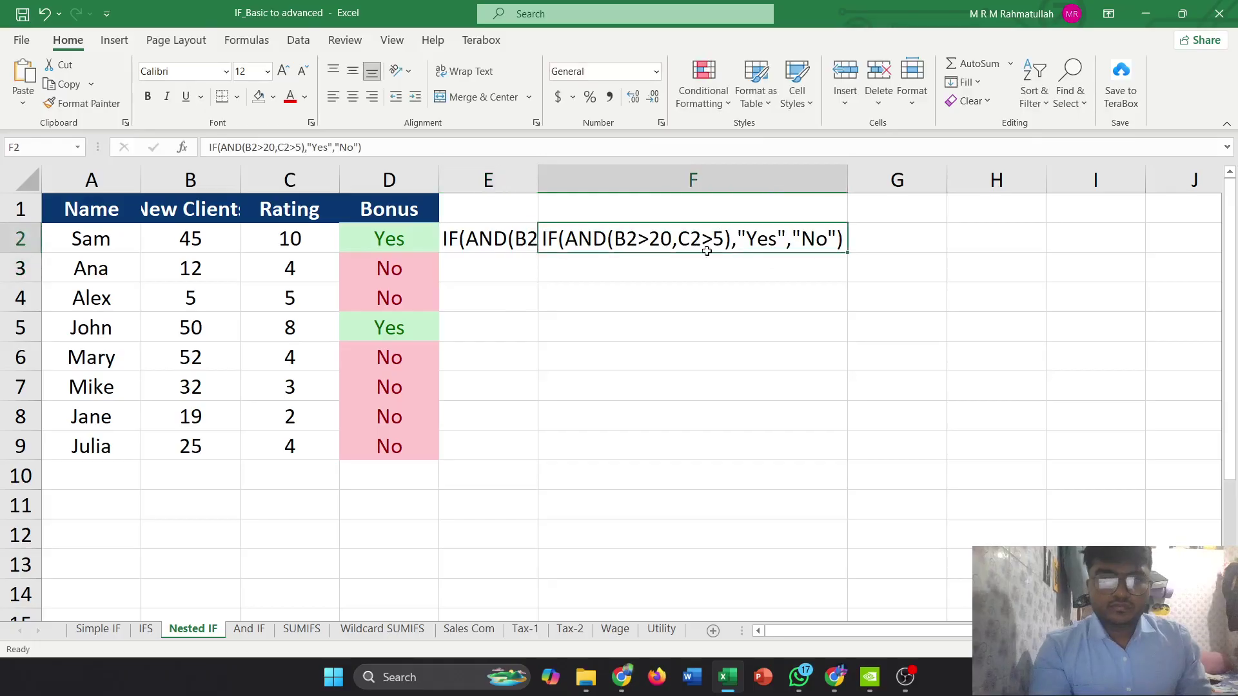
{"action": "left_click", "coordinate": [905, 677]}
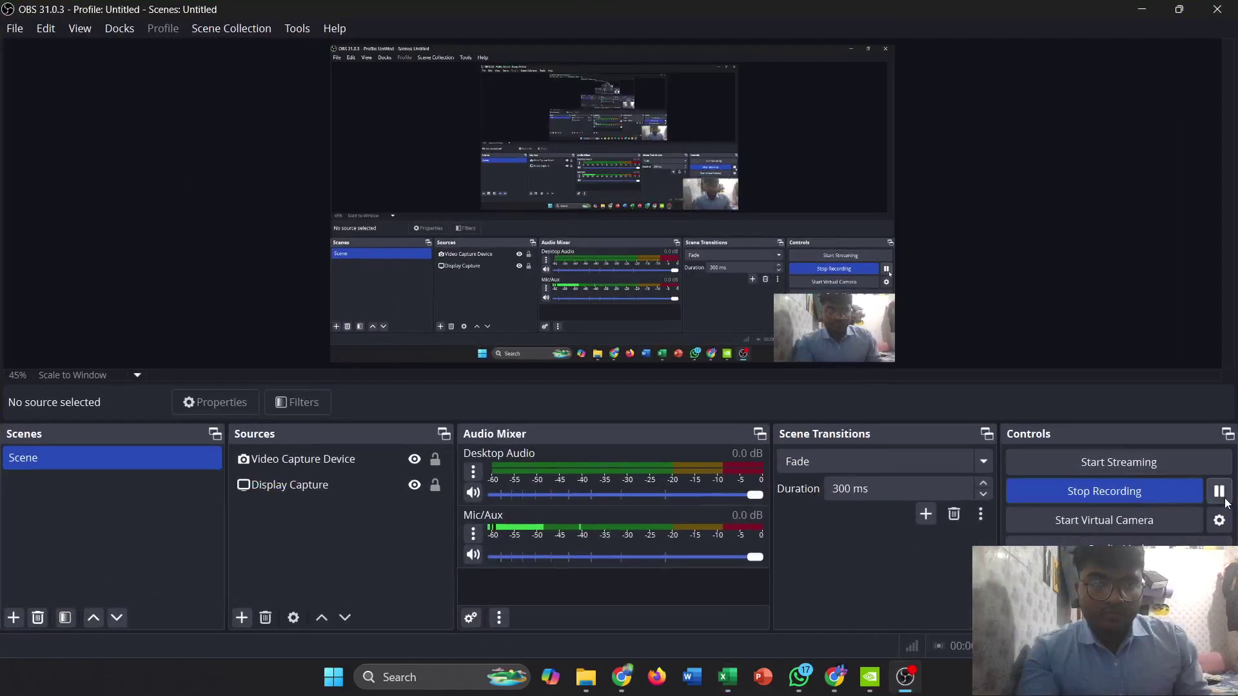
{"action": "left_click", "coordinate": [1142, 9]}
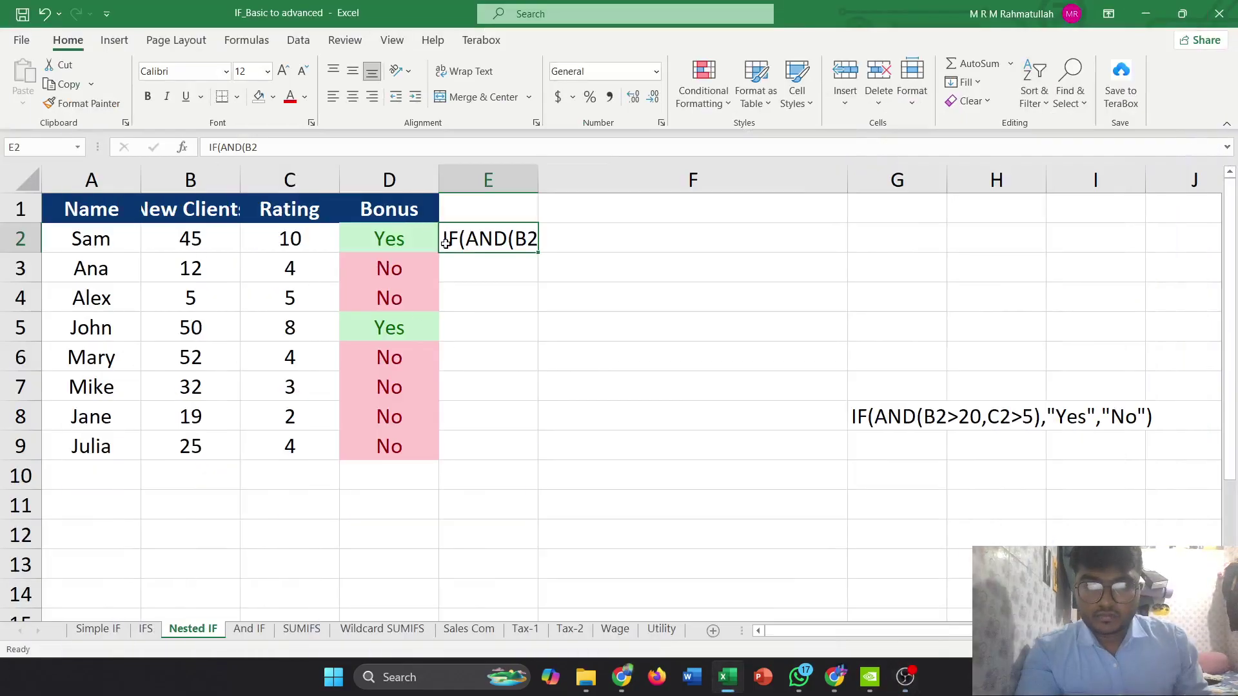
Restore the equals sign of the E2 formula and complete the first AND condition as B2>20
{"action": "double_click", "coordinate": [444, 244]}
{"action": "type", "text": "="}
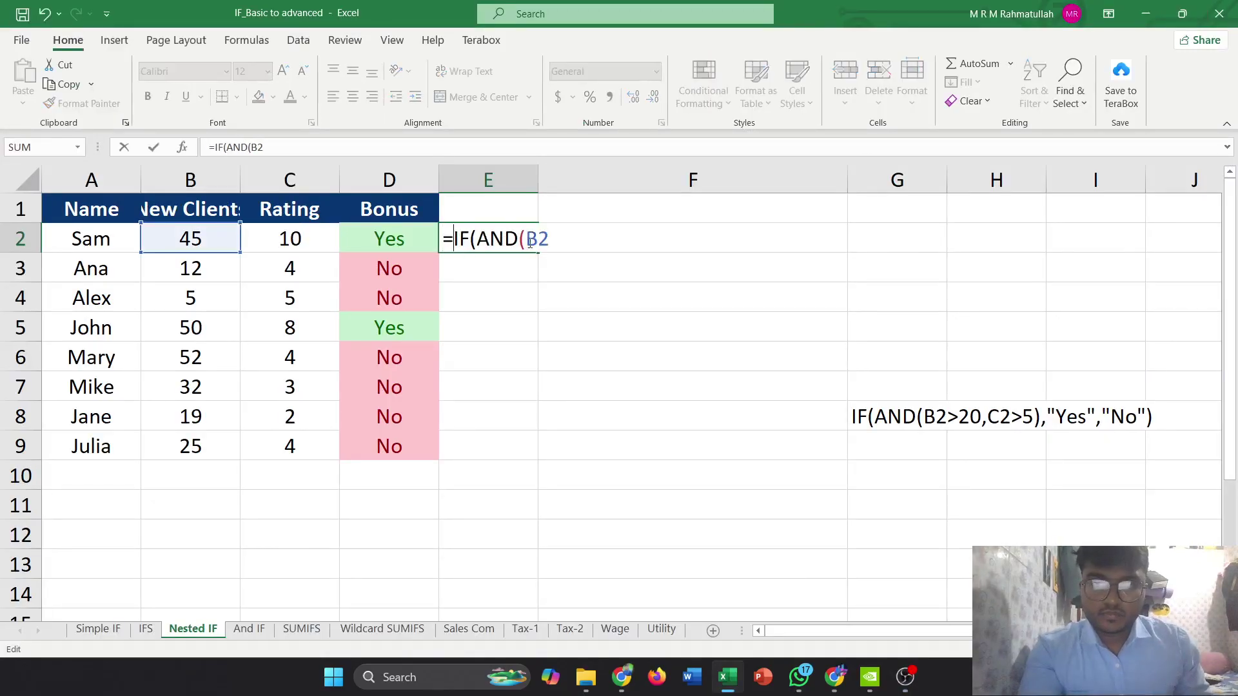
{"action": "key", "text": "End"}
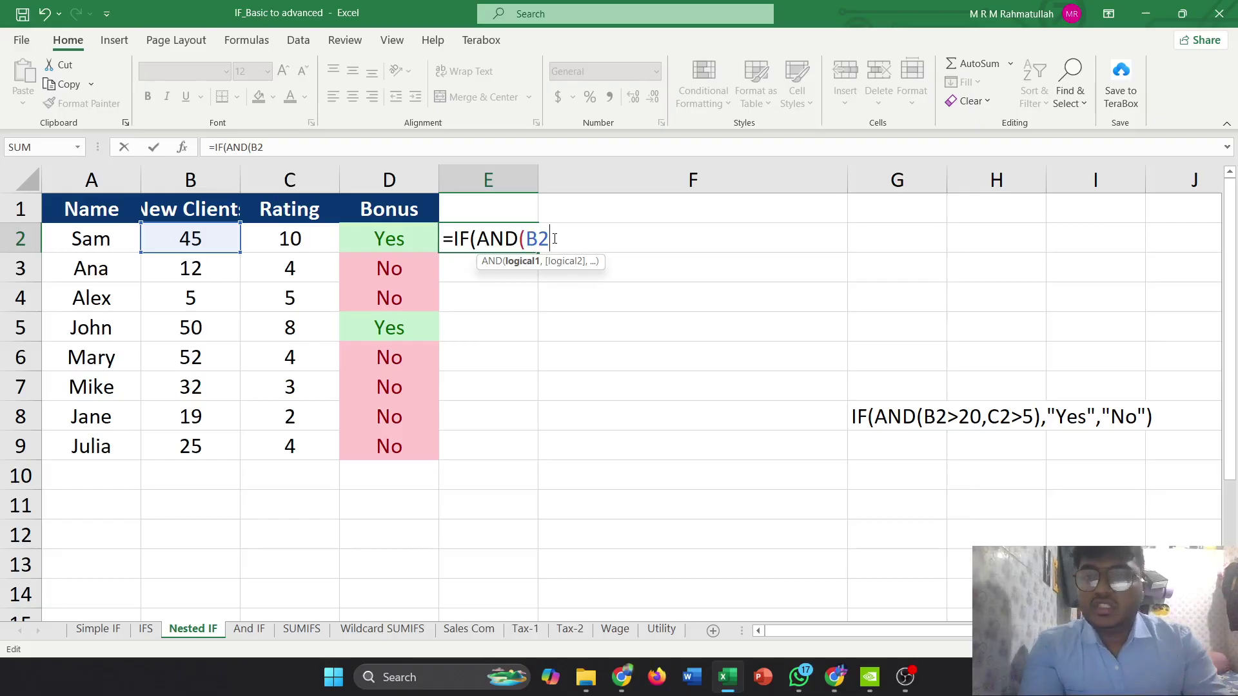
{"action": "type", "text": ">"}
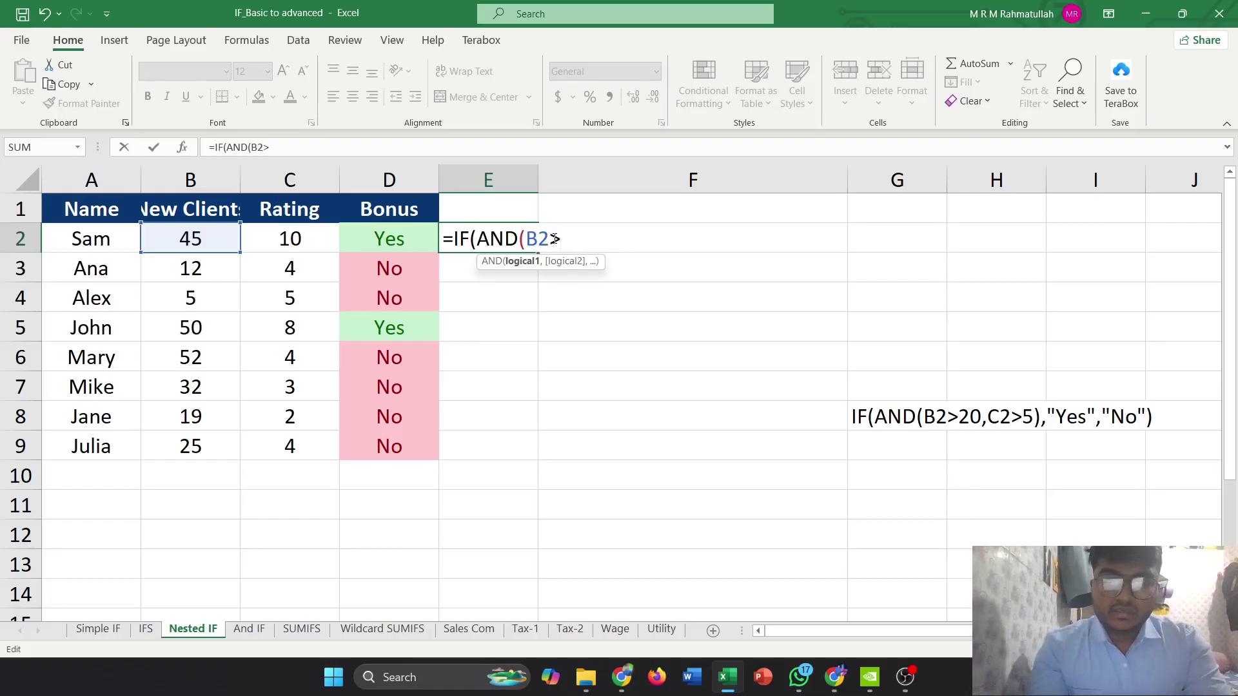
{"action": "type", "text": "20"}
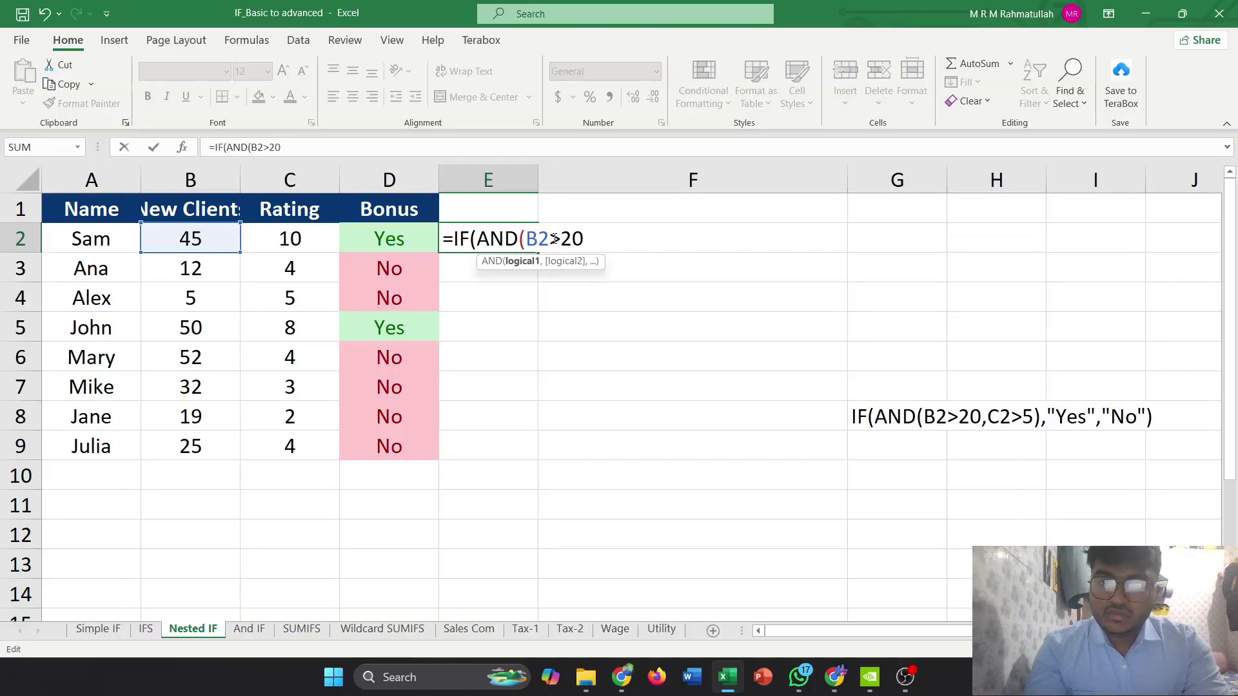
{"action": "type", "text": ","}
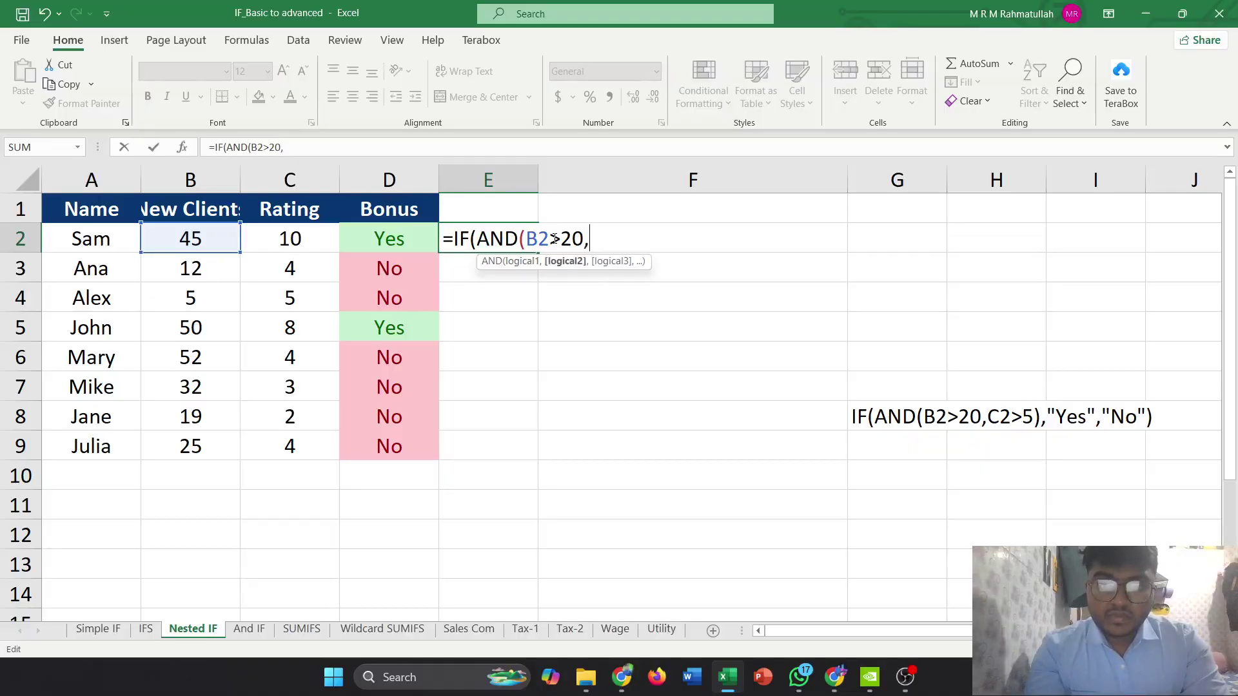
Add C2>5 as the second condition in the E2 formula and close the AND function
{"action": "left_click", "coordinate": [288, 242]}
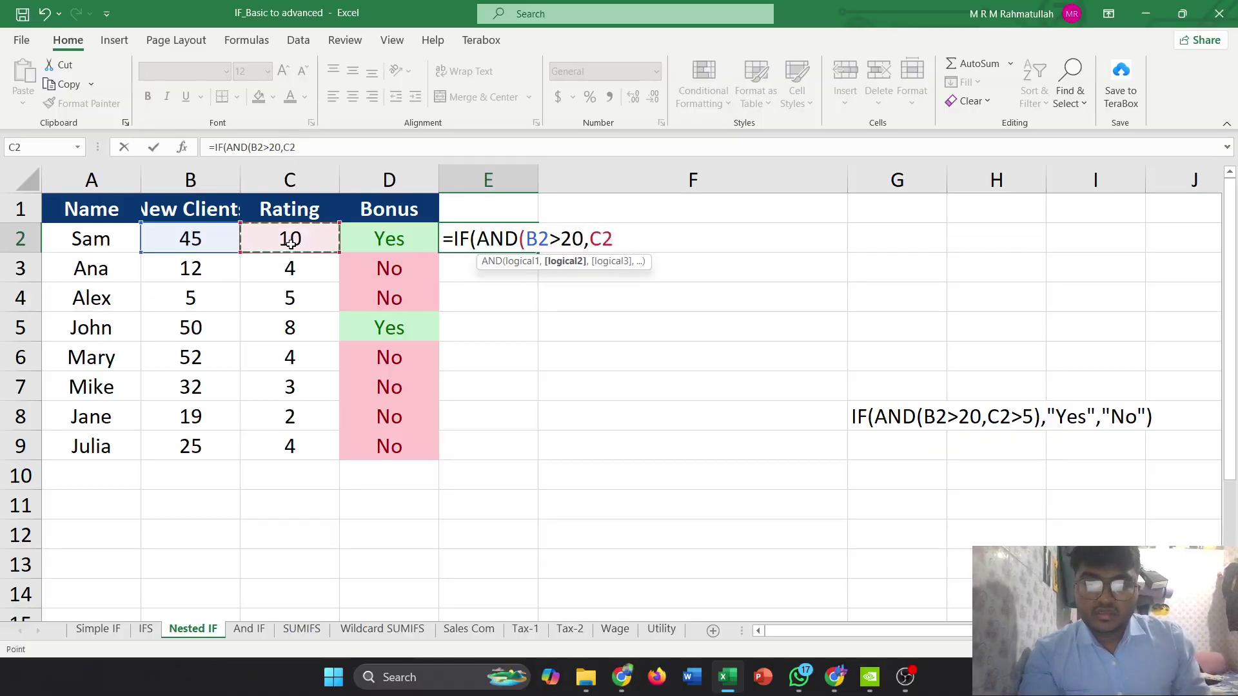
{"action": "type", "text": ">"}
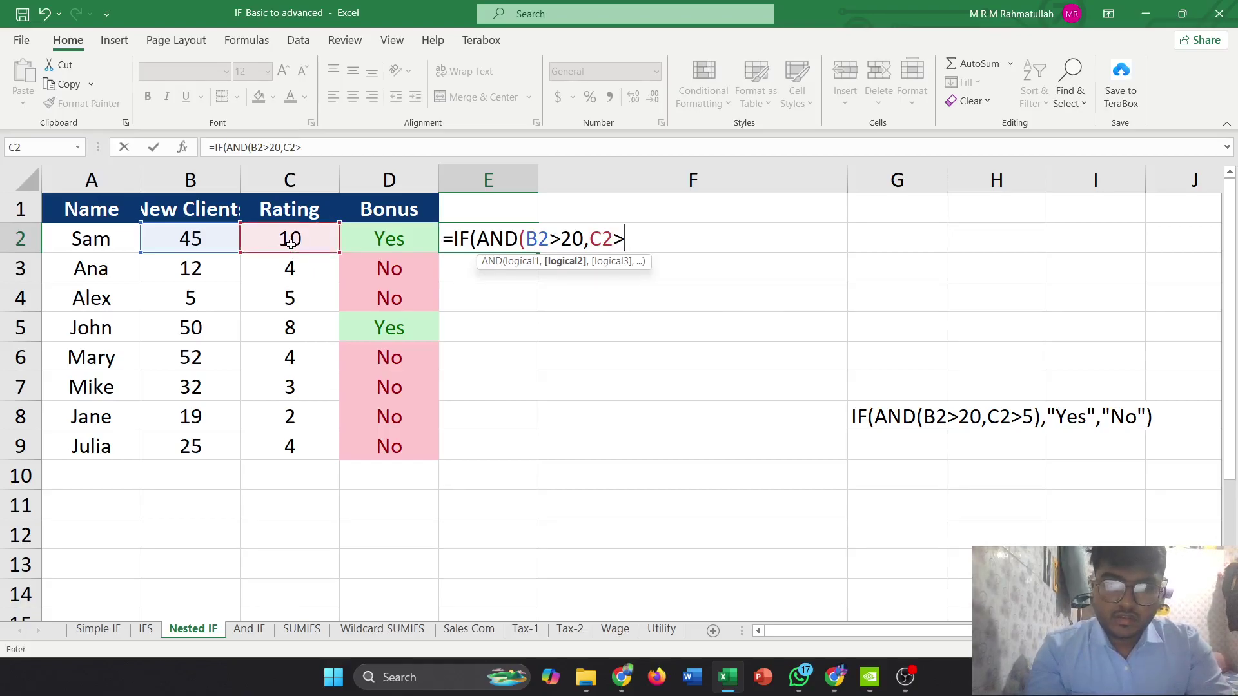
{"action": "type", "text": "5"}
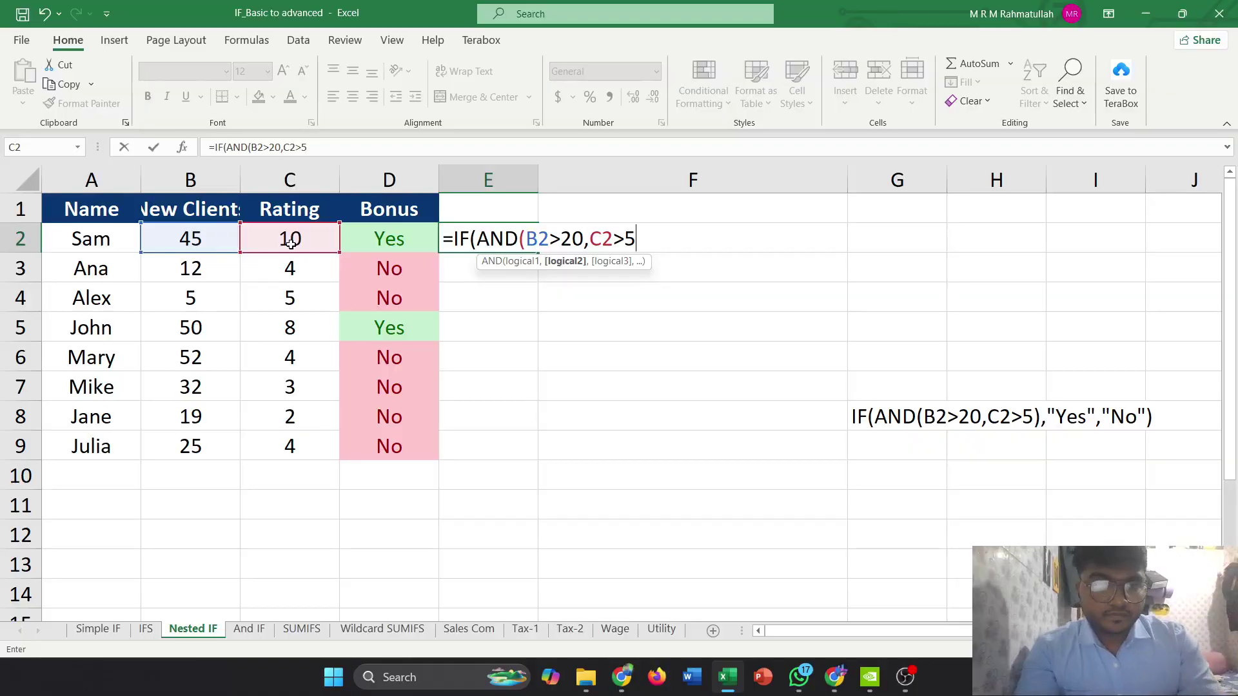
{"action": "type", "text": ")"}
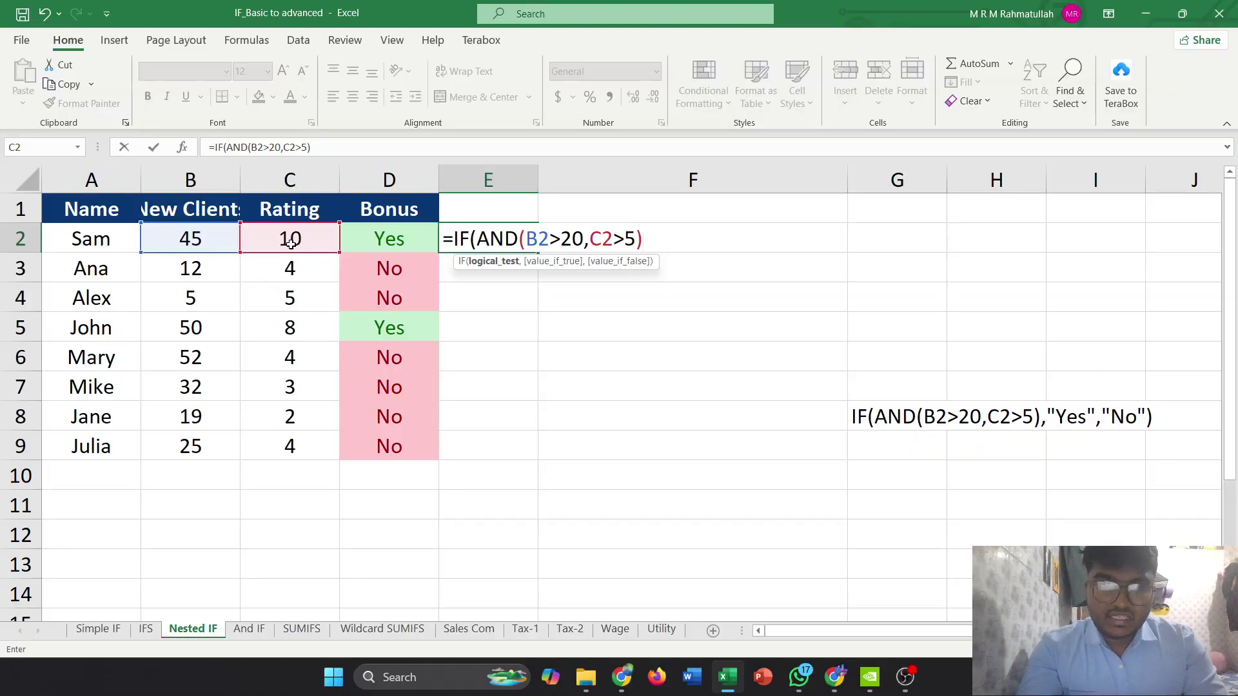
Add "Yes" as the true value and an empty text as the false value, and enter the E2 formula with the suggested correction
{"action": "type", "text": ","}
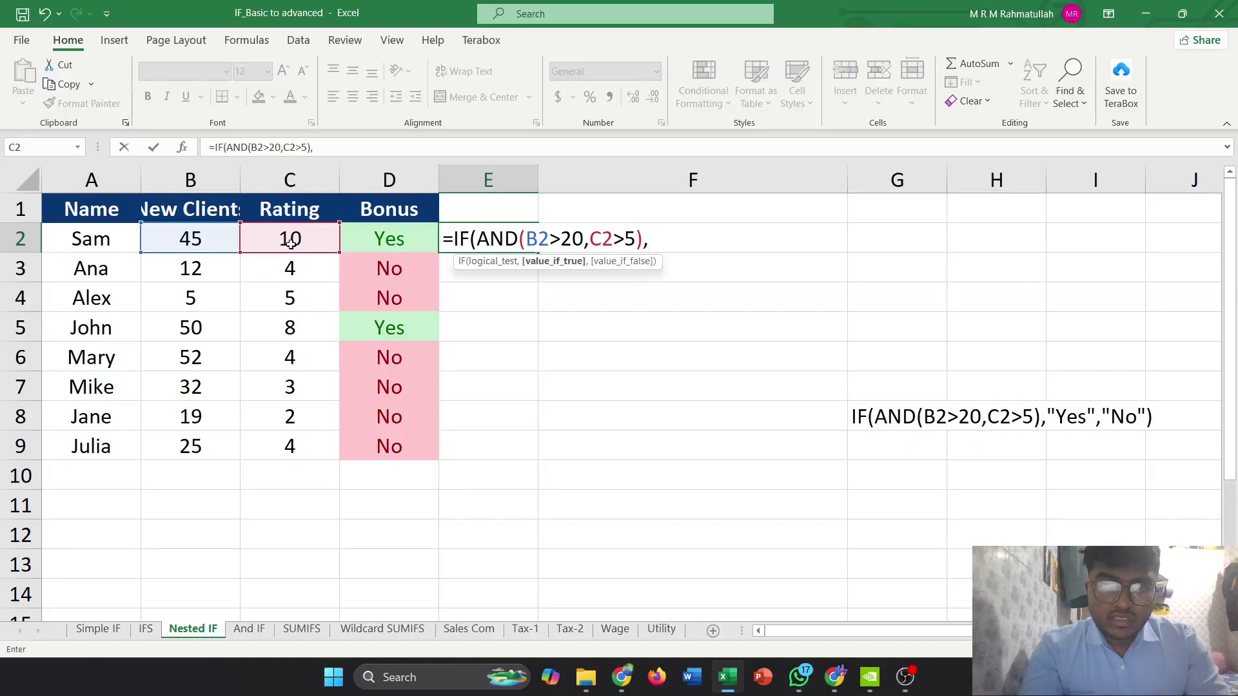
{"action": "type", "text": "\""}
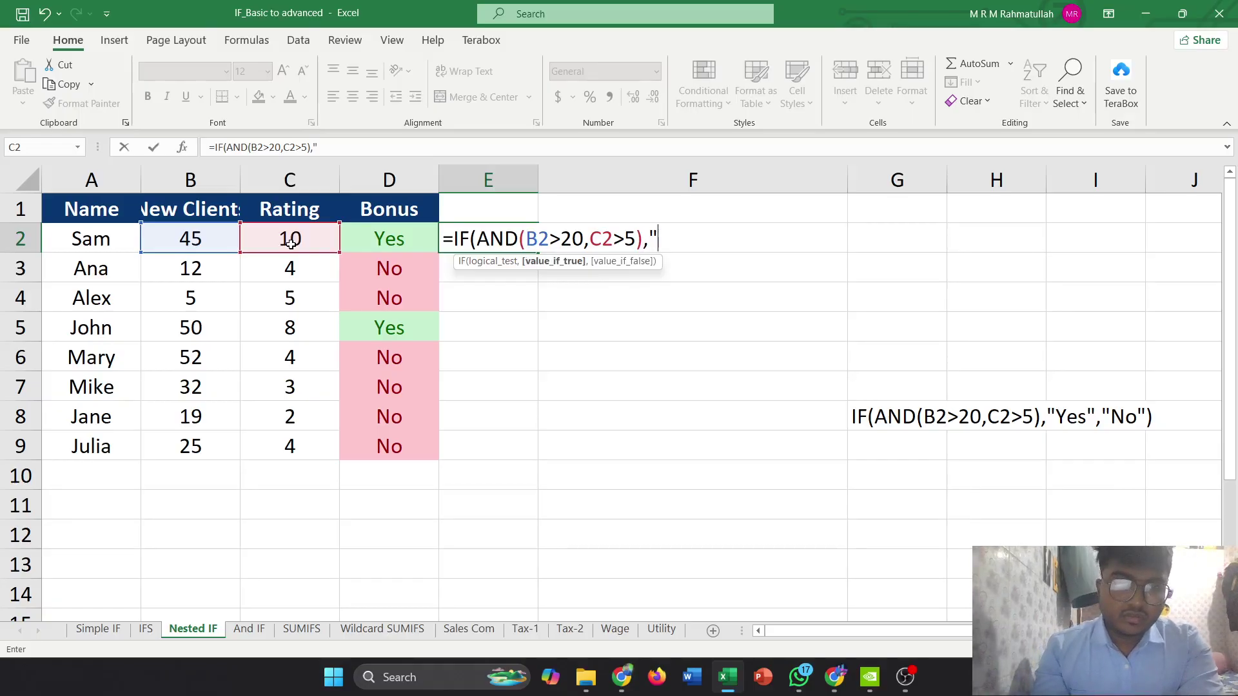
{"action": "type", "text": "Yes\""}
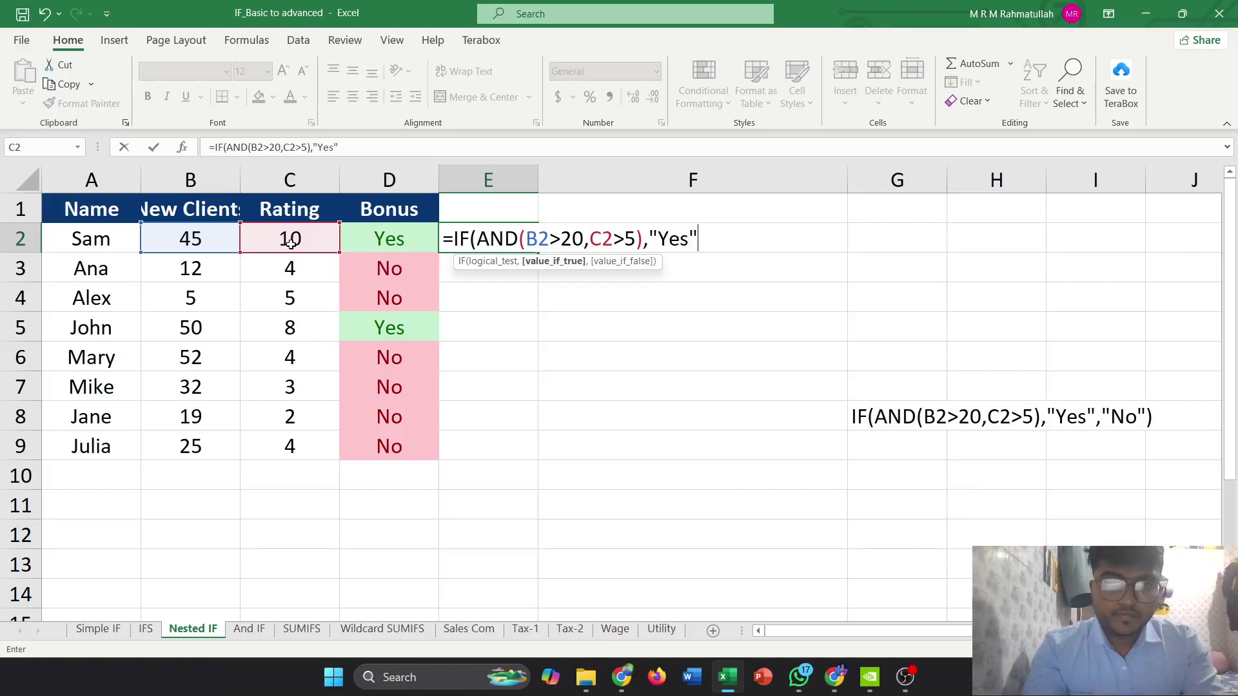
{"action": "type", "text": ","}
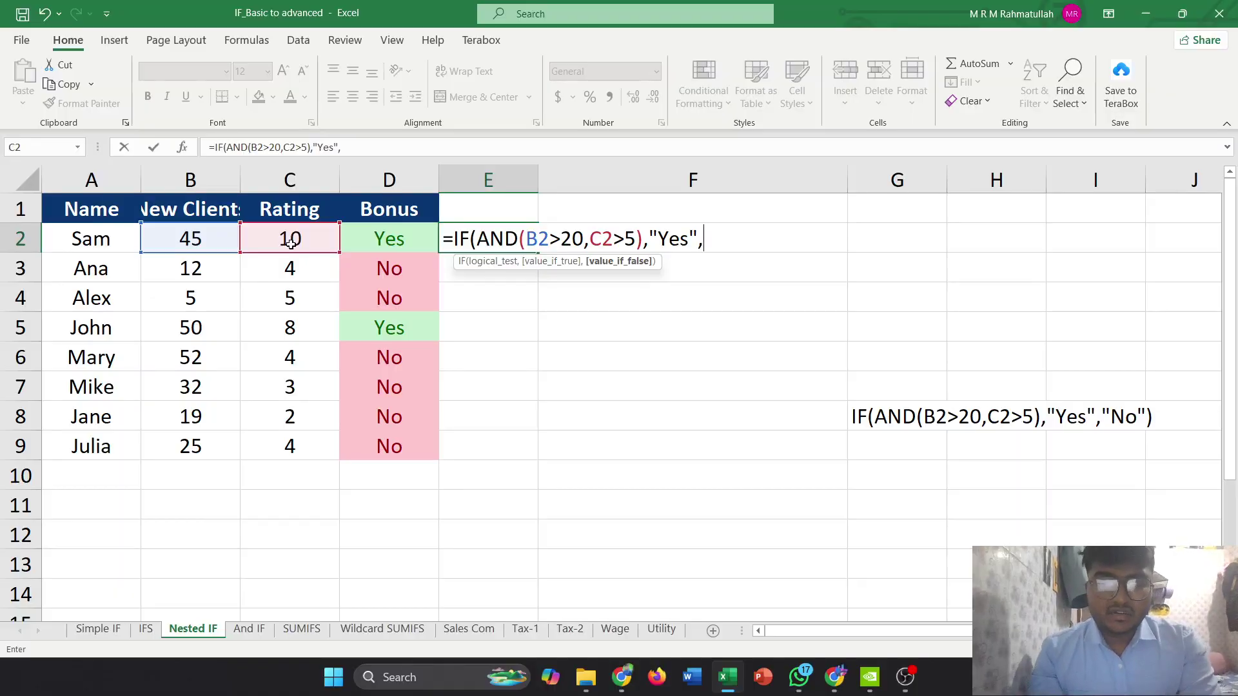
{"action": "type", "text": "\"\""}
{"action": "key", "text": "Return"}
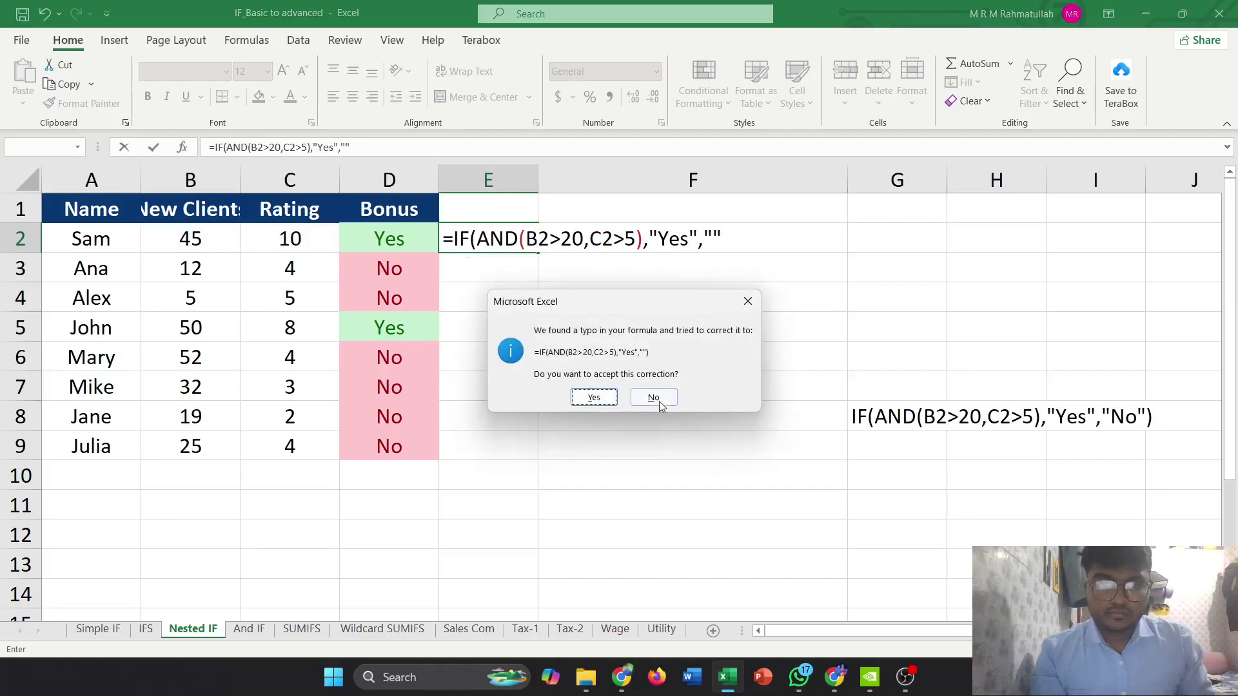
{"action": "left_click", "coordinate": [594, 397]}
Edit the E2 formula so its false value is "No", and enter it
{"action": "double_click", "coordinate": [484, 238]}
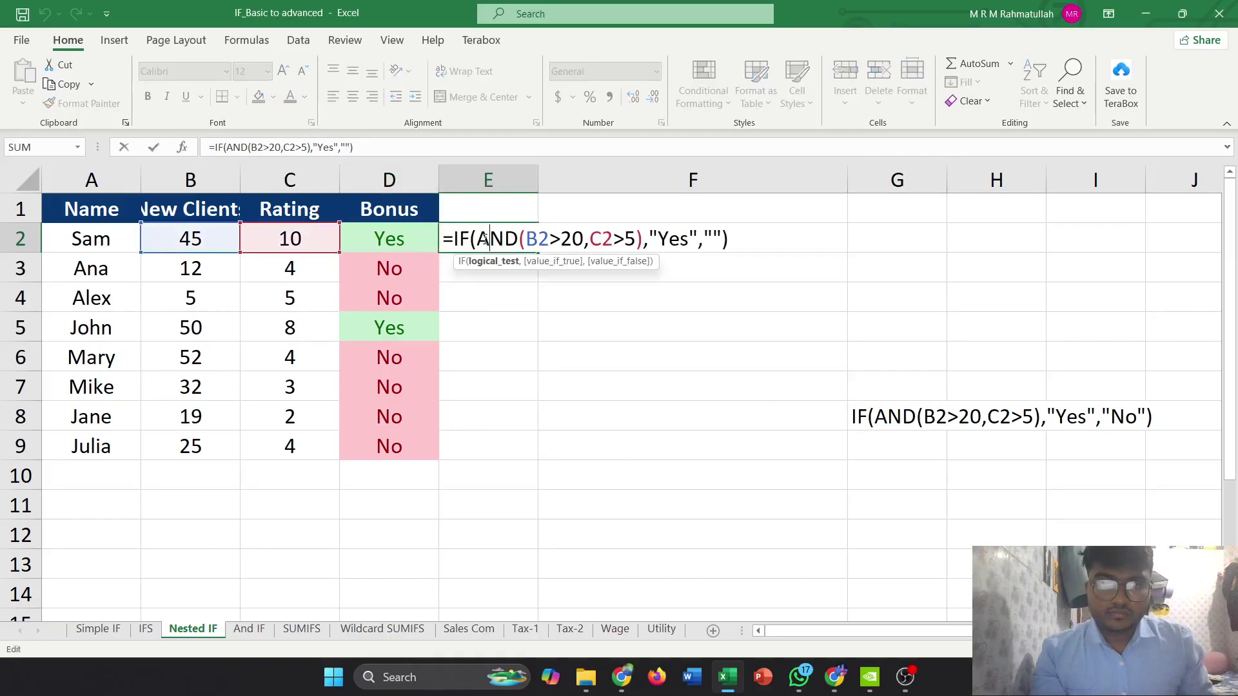
{"action": "left_click", "coordinate": [714, 239]}
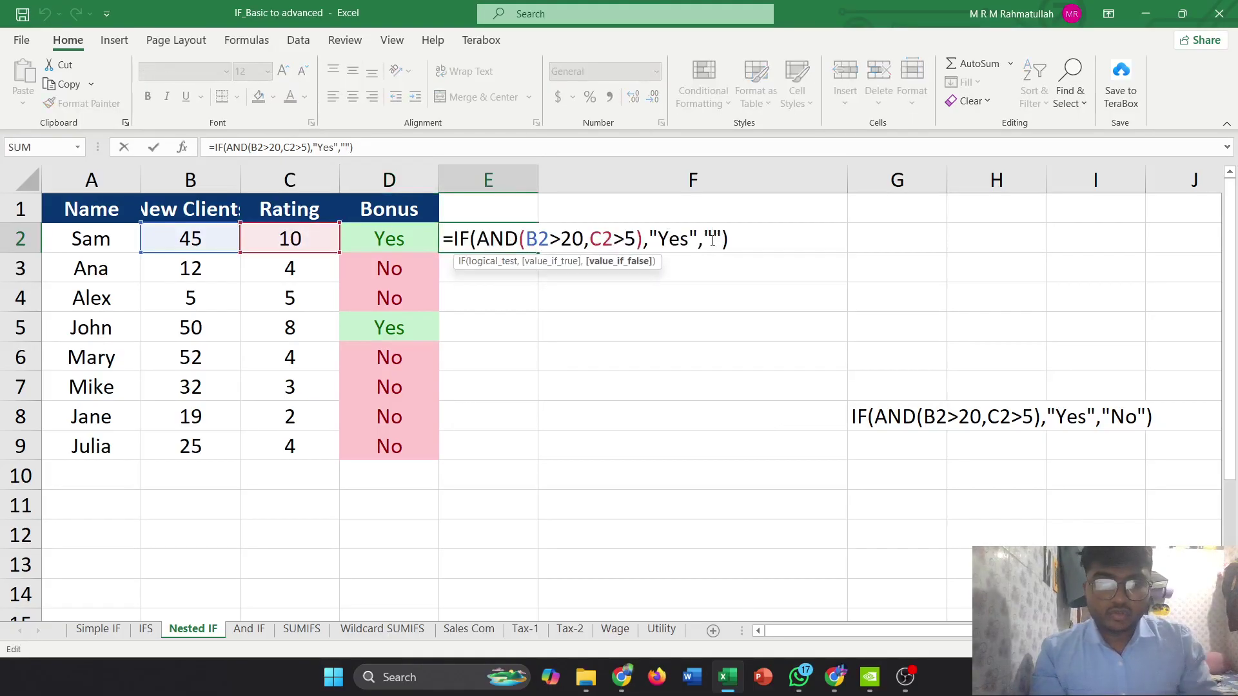
{"action": "type", "text": "NO"}
{"action": "key", "text": "BackSpace"}
{"action": "type", "text": "o"}
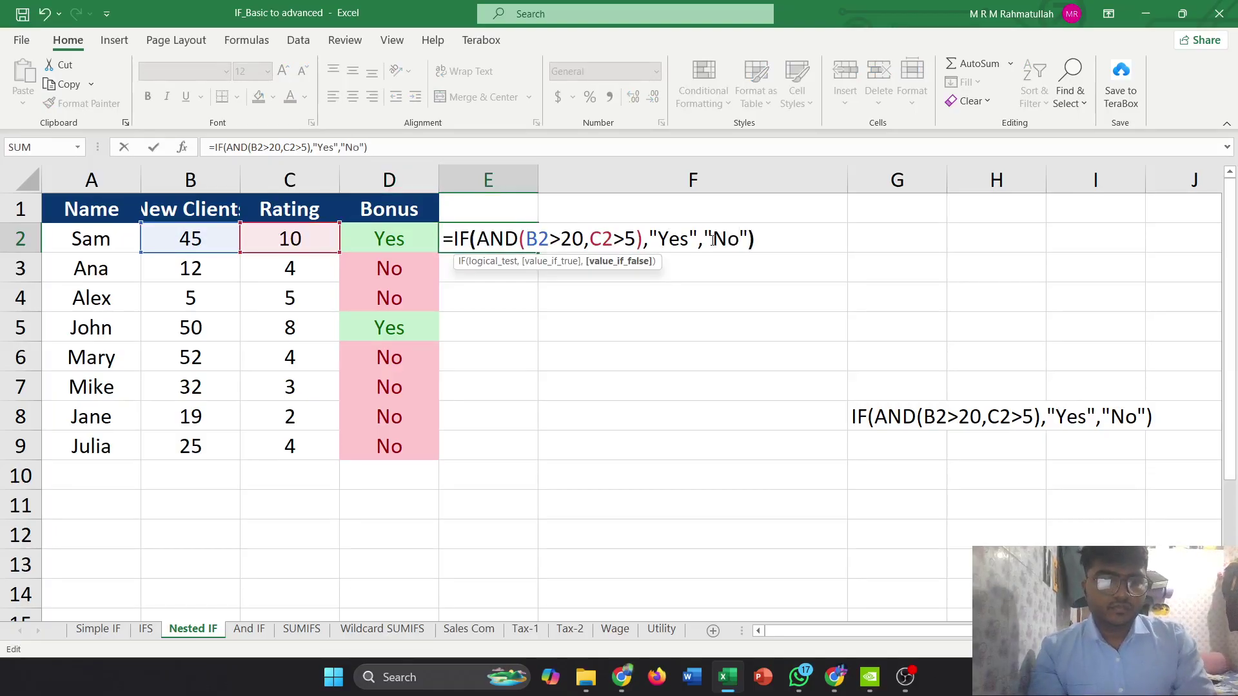
{"action": "key", "text": "Return"}
Fill the E2 formula down through E9 and select E2 to review its formula
{"action": "left_click", "coordinate": [486, 238]}
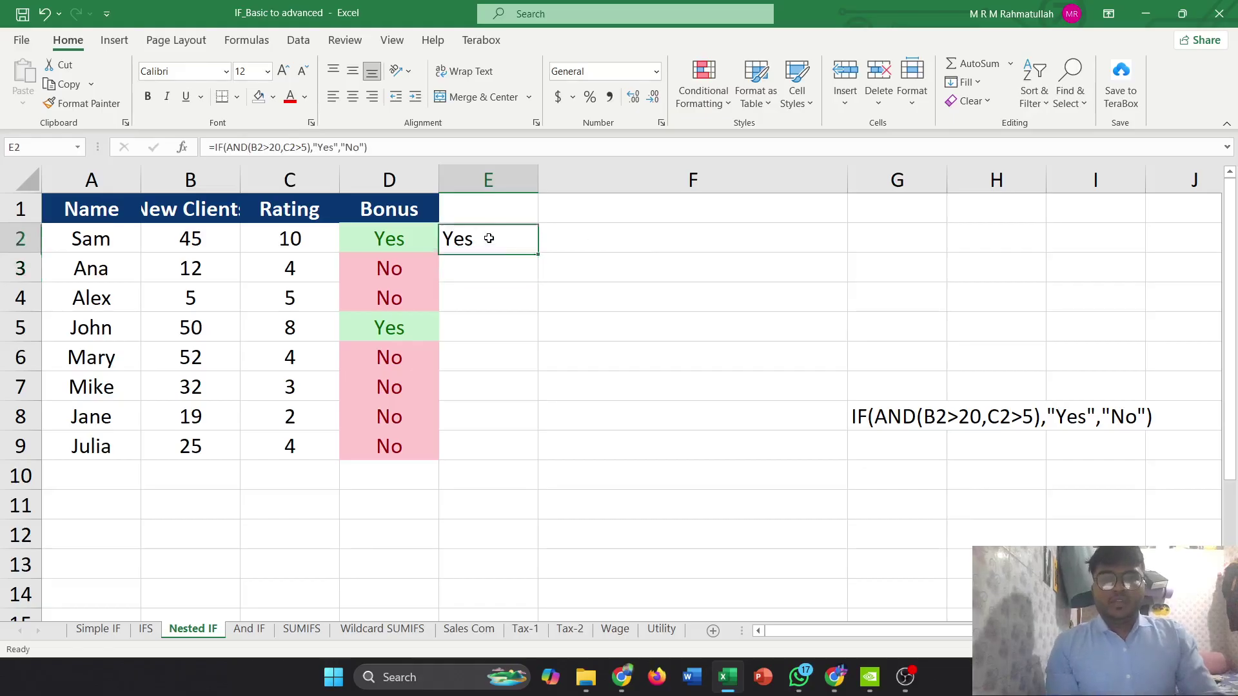
{"action": "left_click_drag", "start_coordinate": [537, 253], "coordinate": [520, 449]}
{"action": "left_click", "coordinate": [594, 239]}
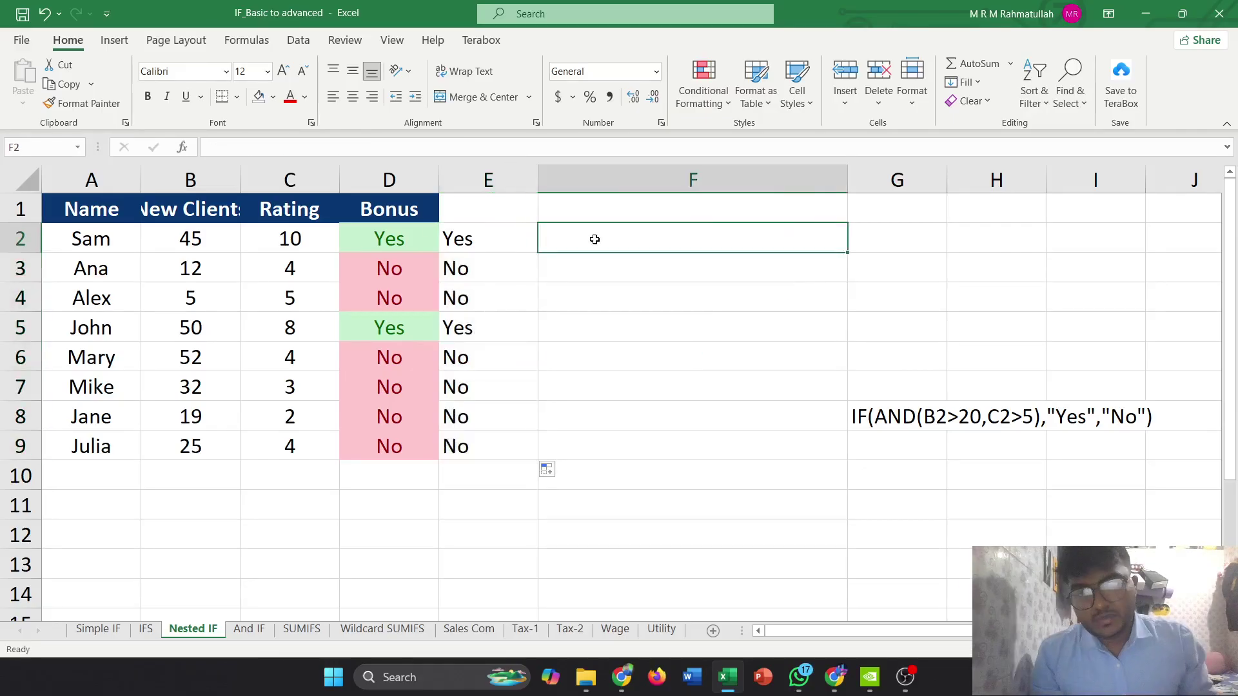
{"action": "left_click", "coordinate": [460, 249]}
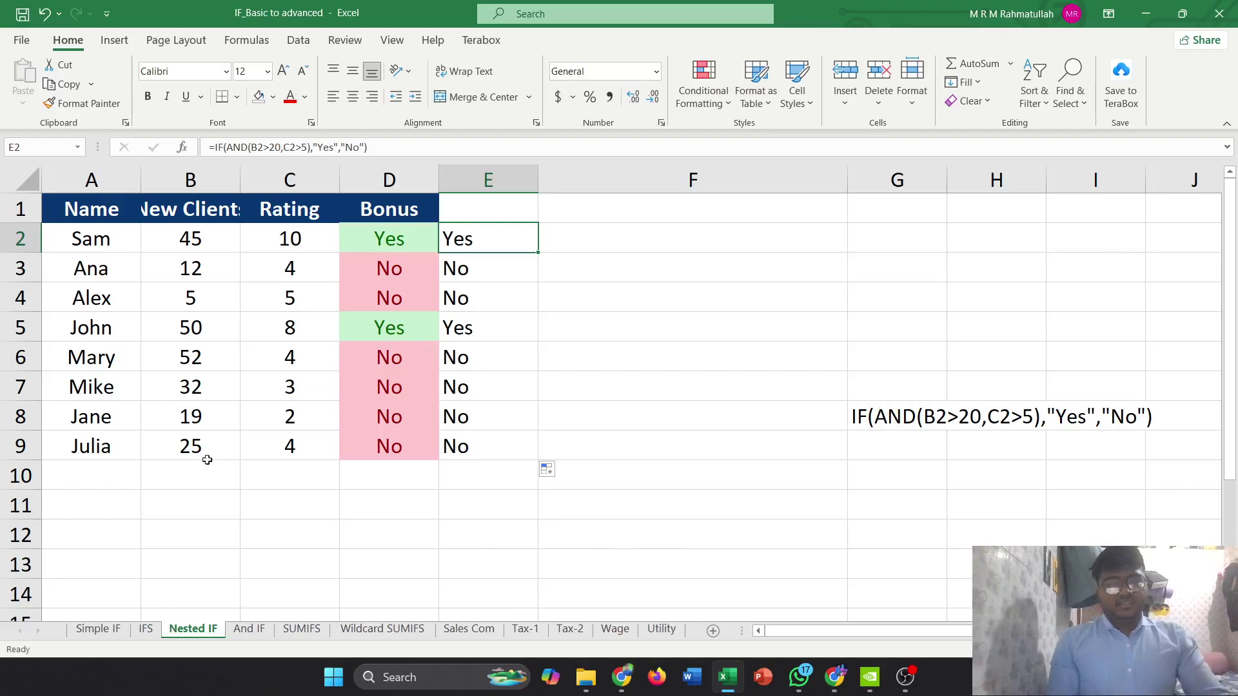
Switch to the And IF sheet and move the reference formula text from H3 to I9
{"action": "left_click", "coordinate": [245, 631]}
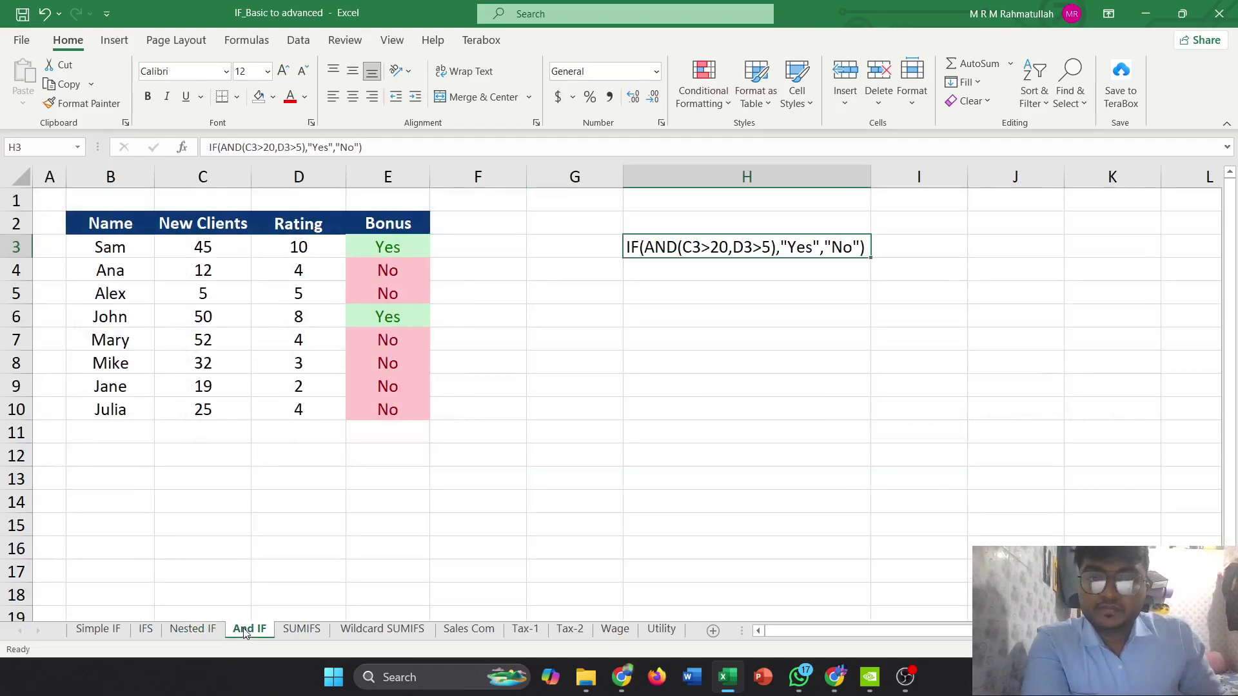
{"action": "left_click", "coordinate": [219, 628]}
{"action": "left_click", "coordinate": [228, 630]}
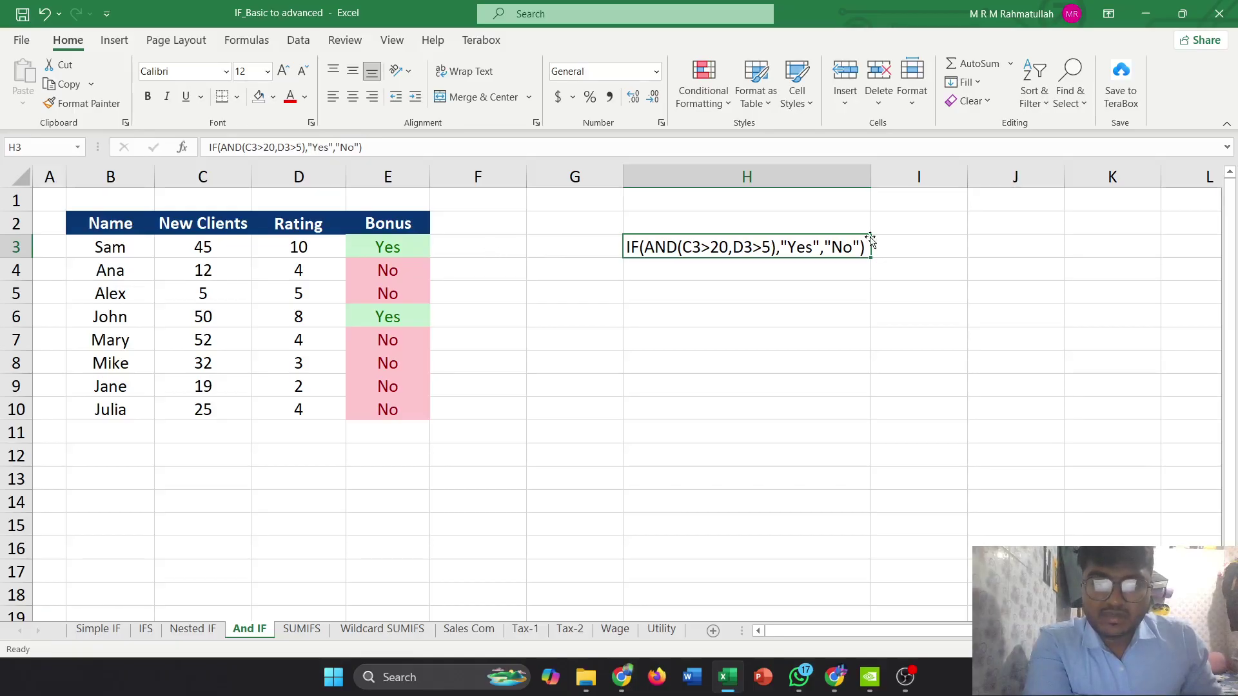
{"action": "key", "text": "ctrl+c"}
{"action": "left_click", "coordinate": [942, 387]}
{"action": "key", "text": "Return"}
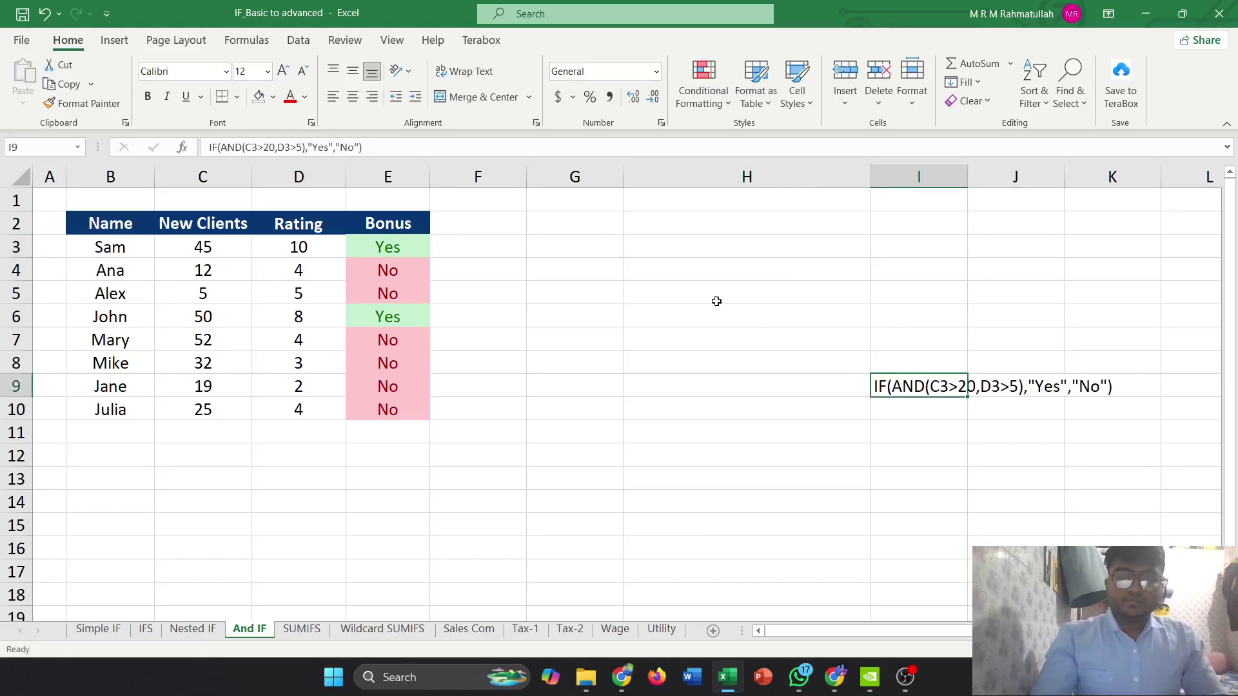
{"action": "left_click", "coordinate": [466, 247]}
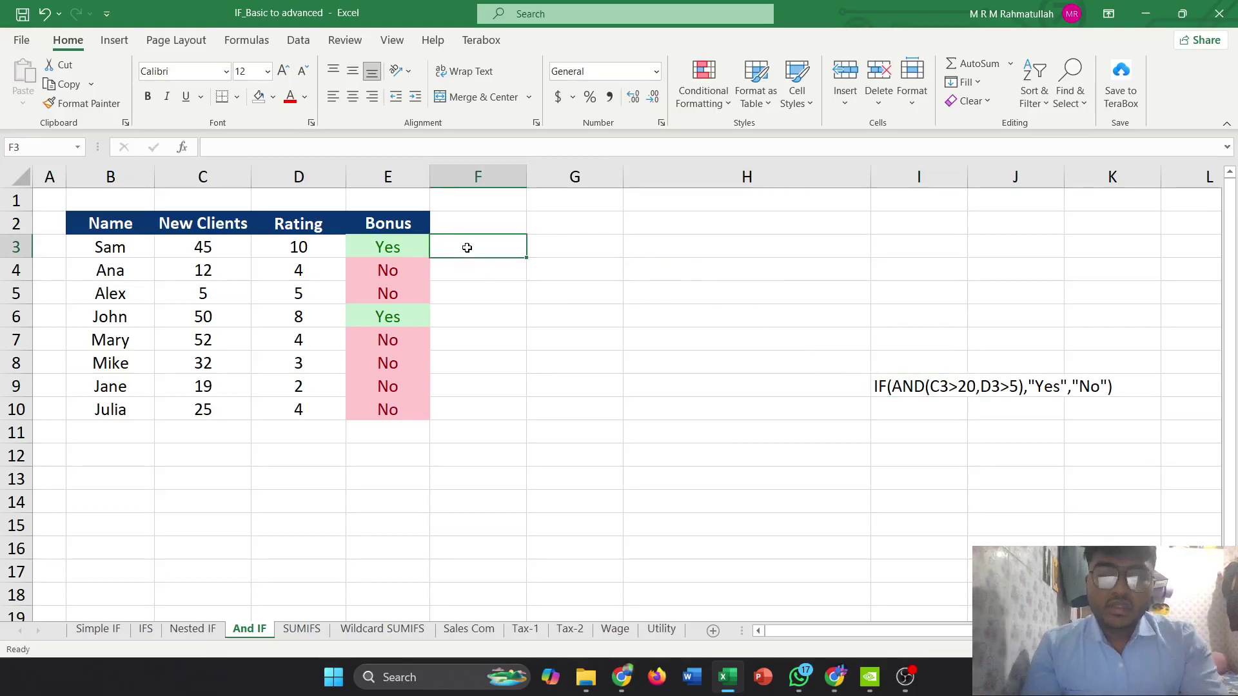
{"action": "type", "text": "if"}
{"action": "key", "text": "Tab"}
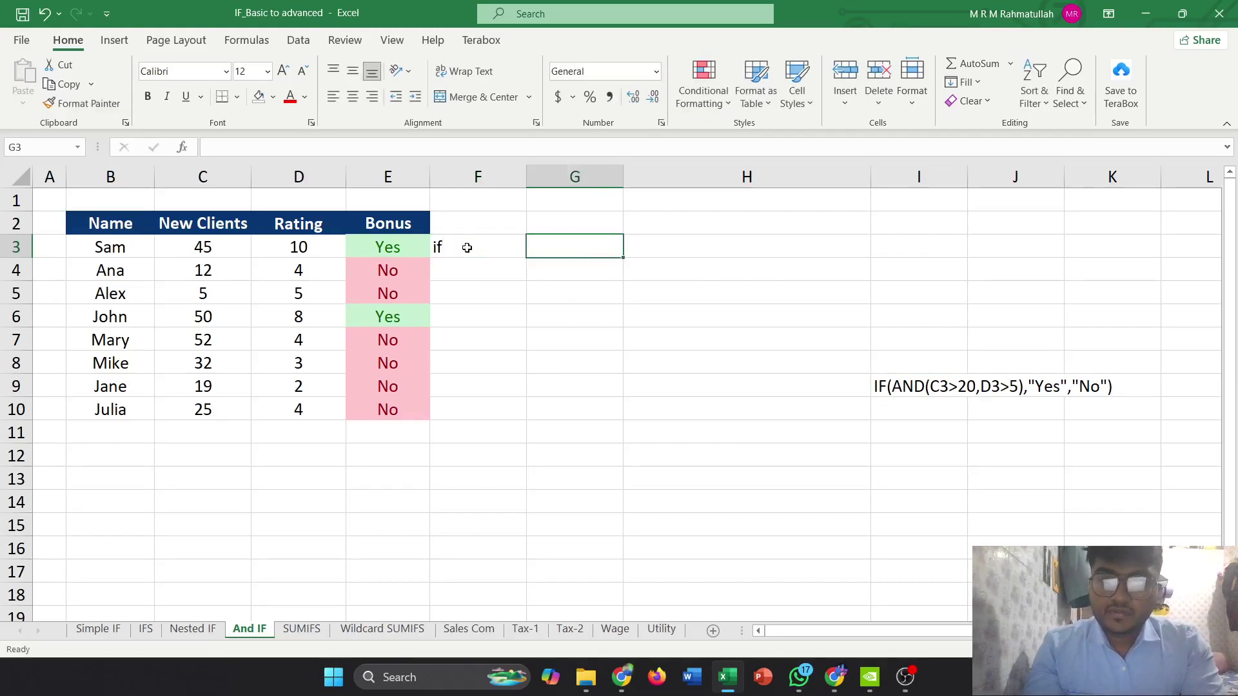
{"action": "left_click", "coordinate": [466, 247]}
{"action": "key", "text": "BackSpace"}
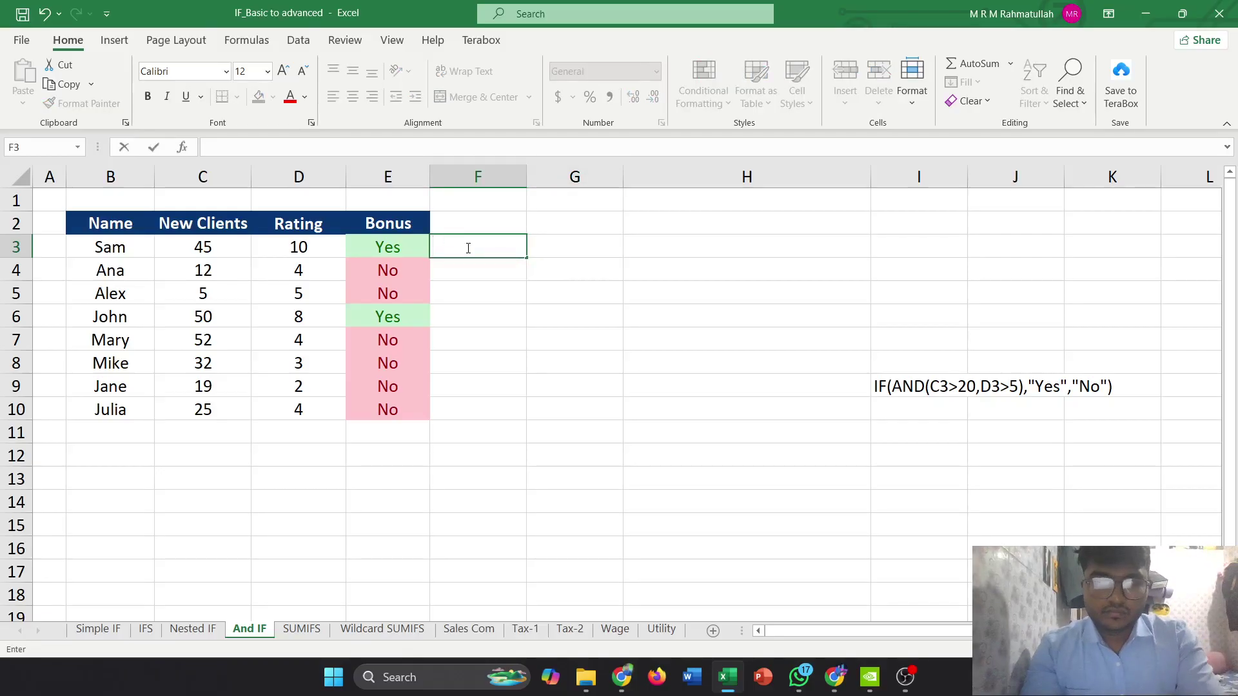
Start an IF formula in F3 with a nested AND function whose first condition is C3>20
{"action": "type", "text": "=if"}
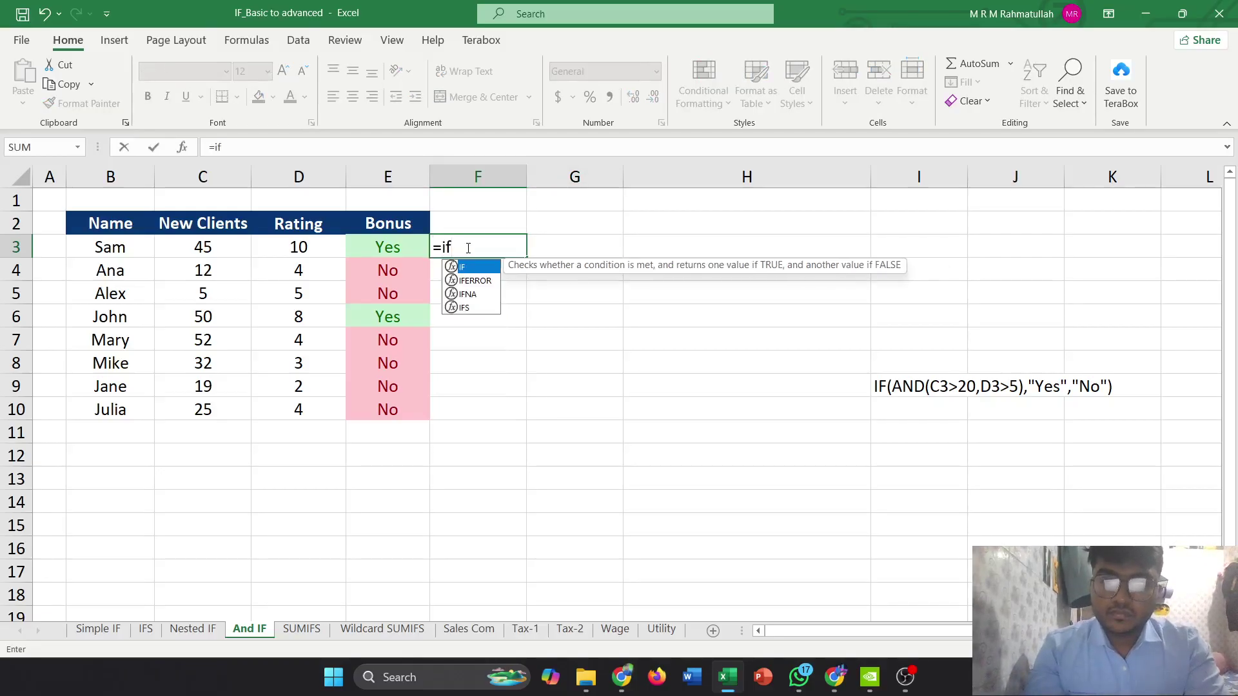
{"action": "key", "text": "Tab"}
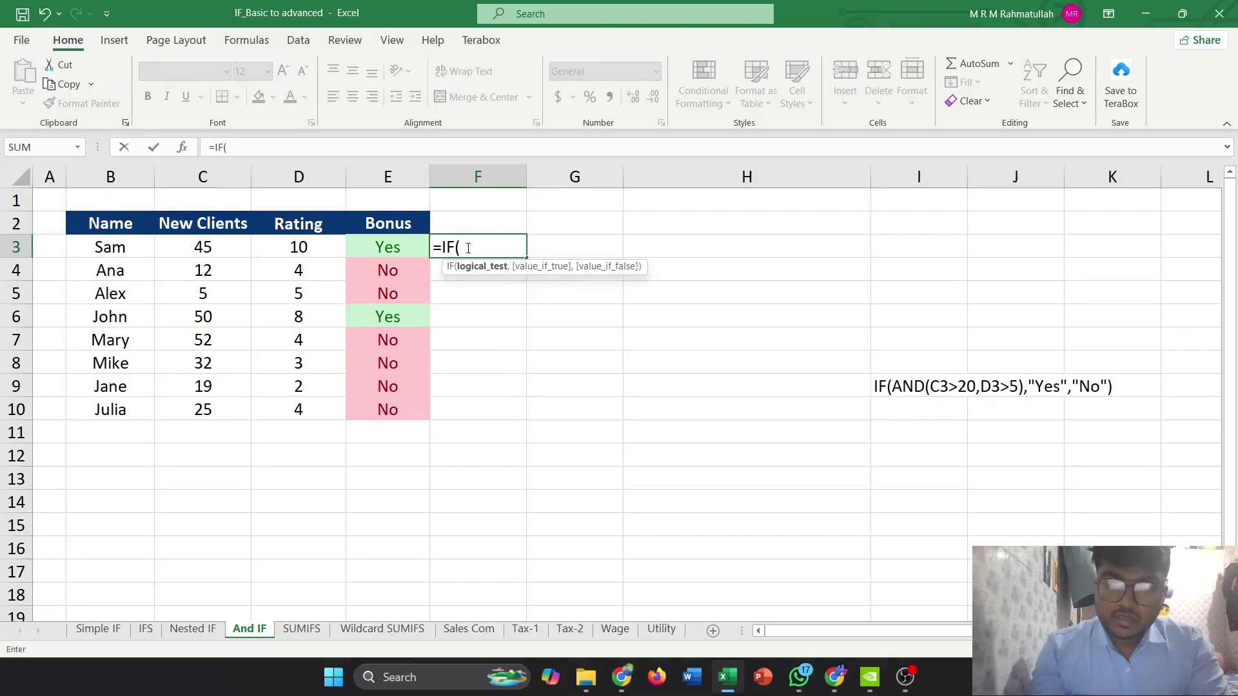
{"action": "type", "text": "An"}
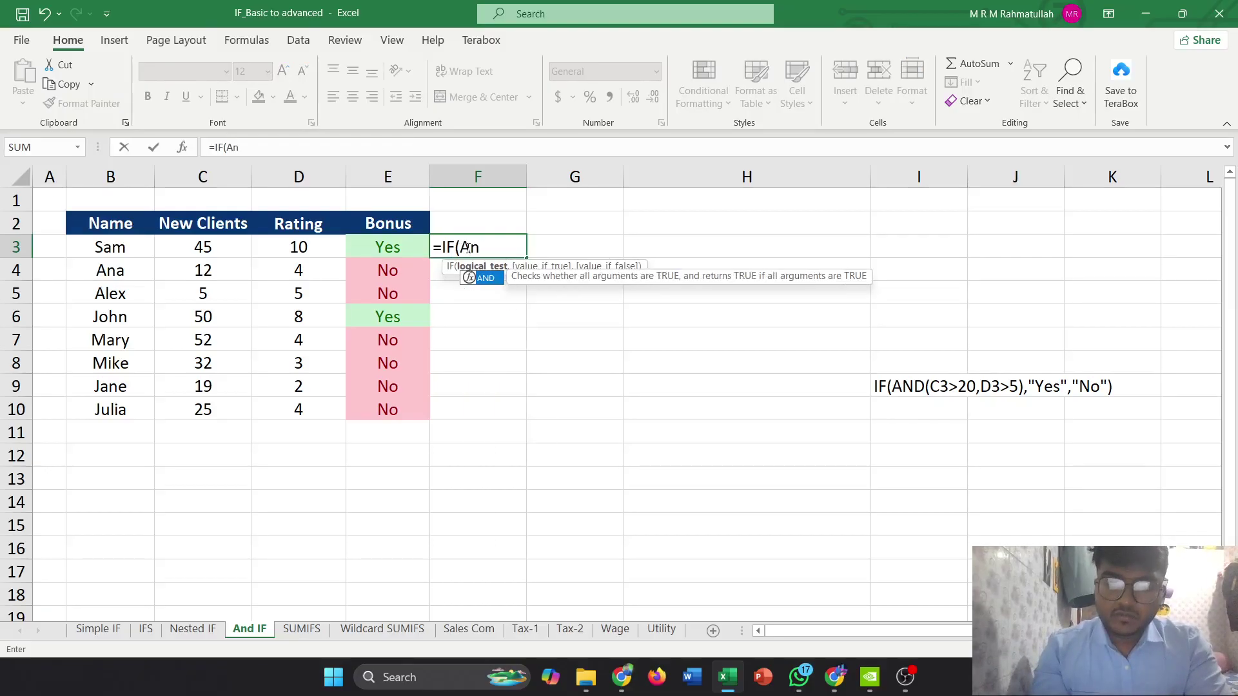
{"action": "key", "text": "Tab"}
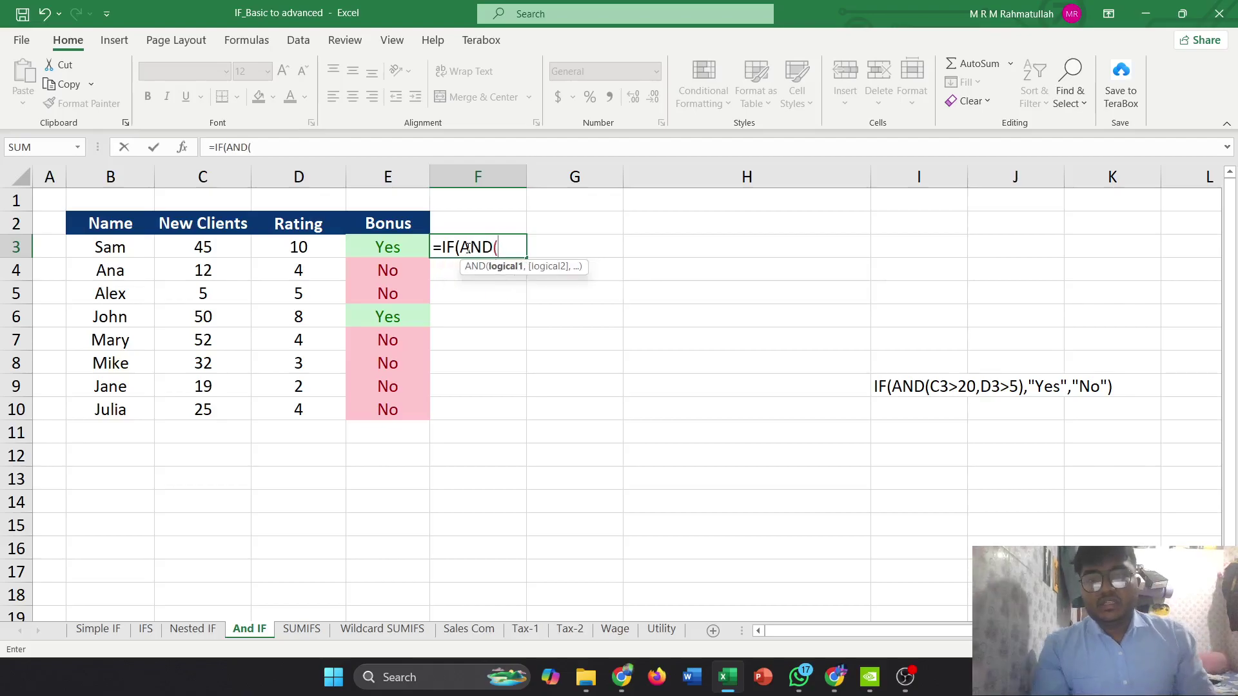
{"action": "left_click", "coordinate": [220, 248]}
{"action": "type", "text": ">"}
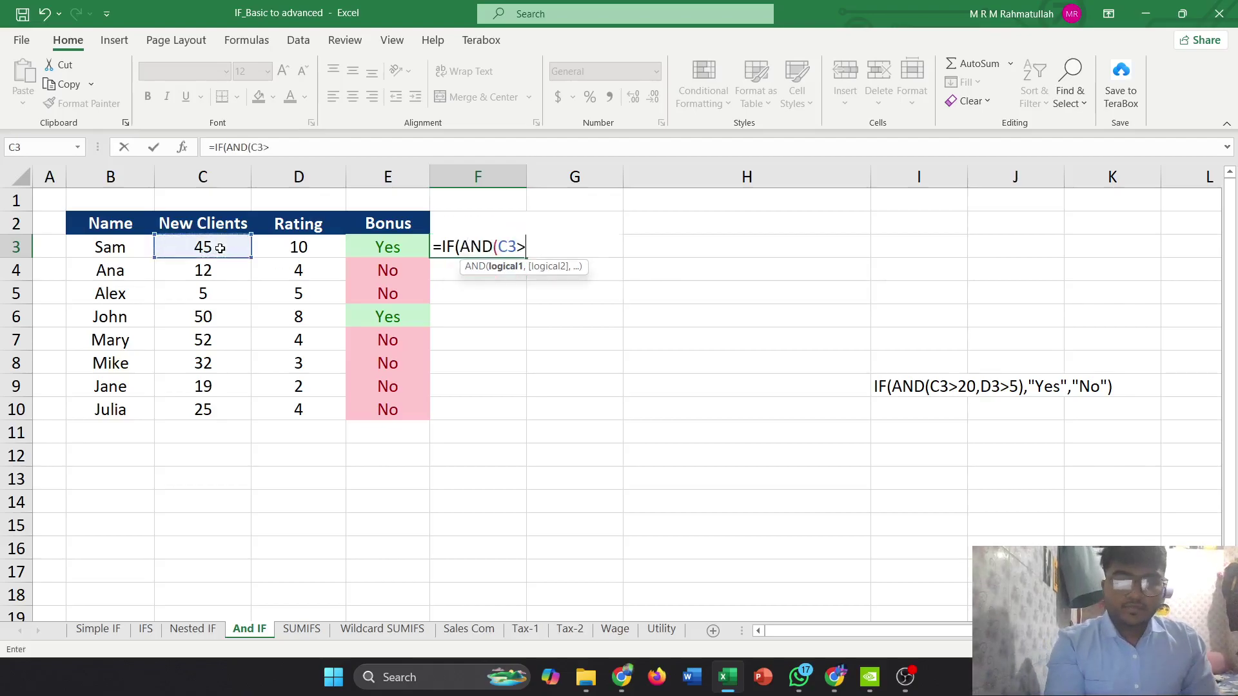
{"action": "type", "text": "20,"}
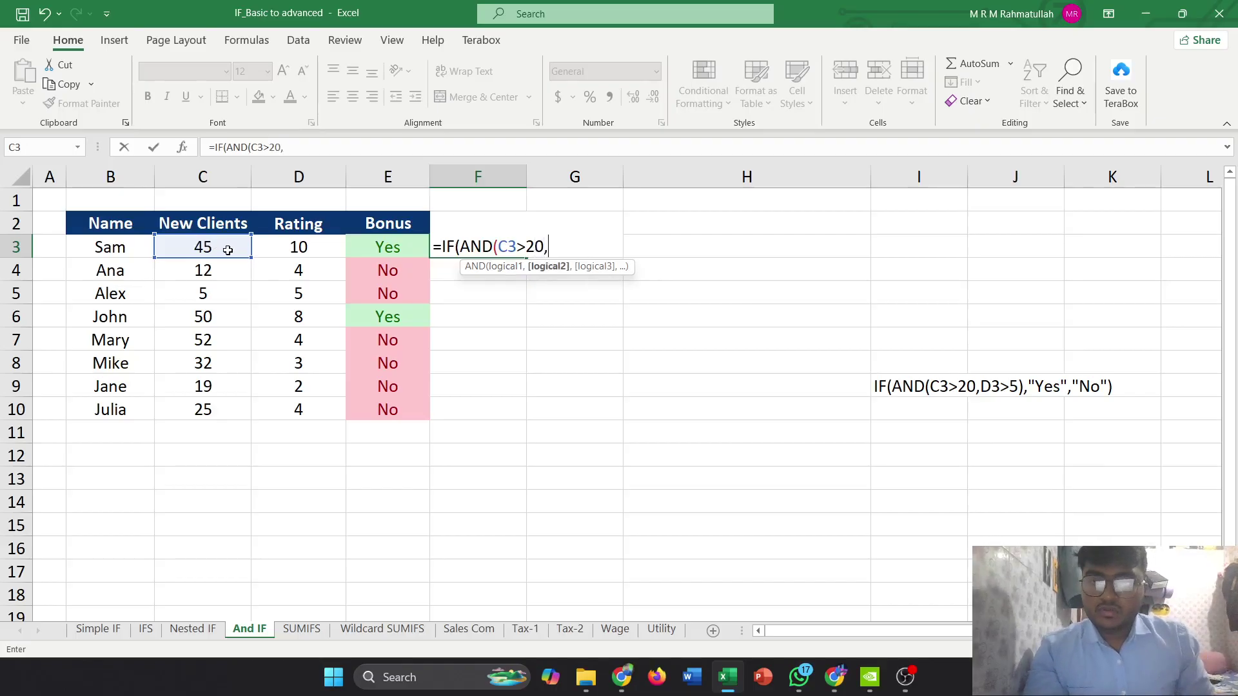
Complete the F3 formula with D3>5 as the second AND condition, "Yes" as the true value and "No" as the false value
{"action": "left_click", "coordinate": [292, 249]}
{"action": "type", "text": ">5"}
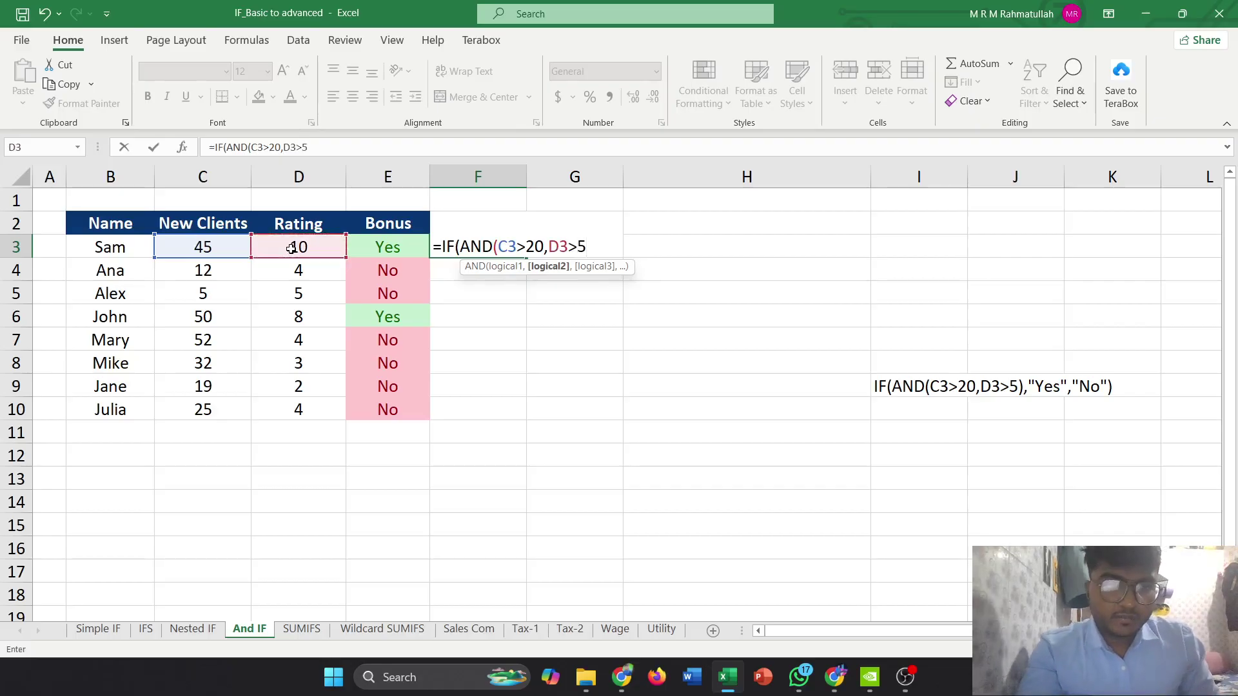
{"action": "type", "text": "),\"Yes"}
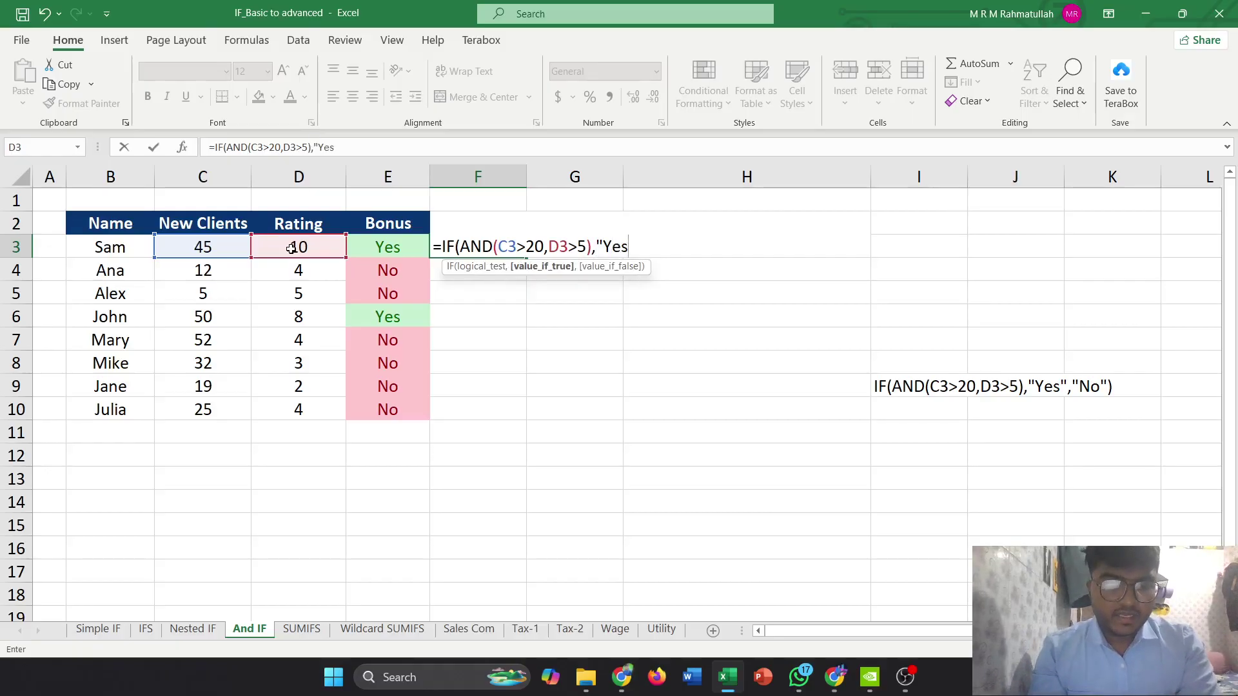
{"action": "type", "text": "\","}
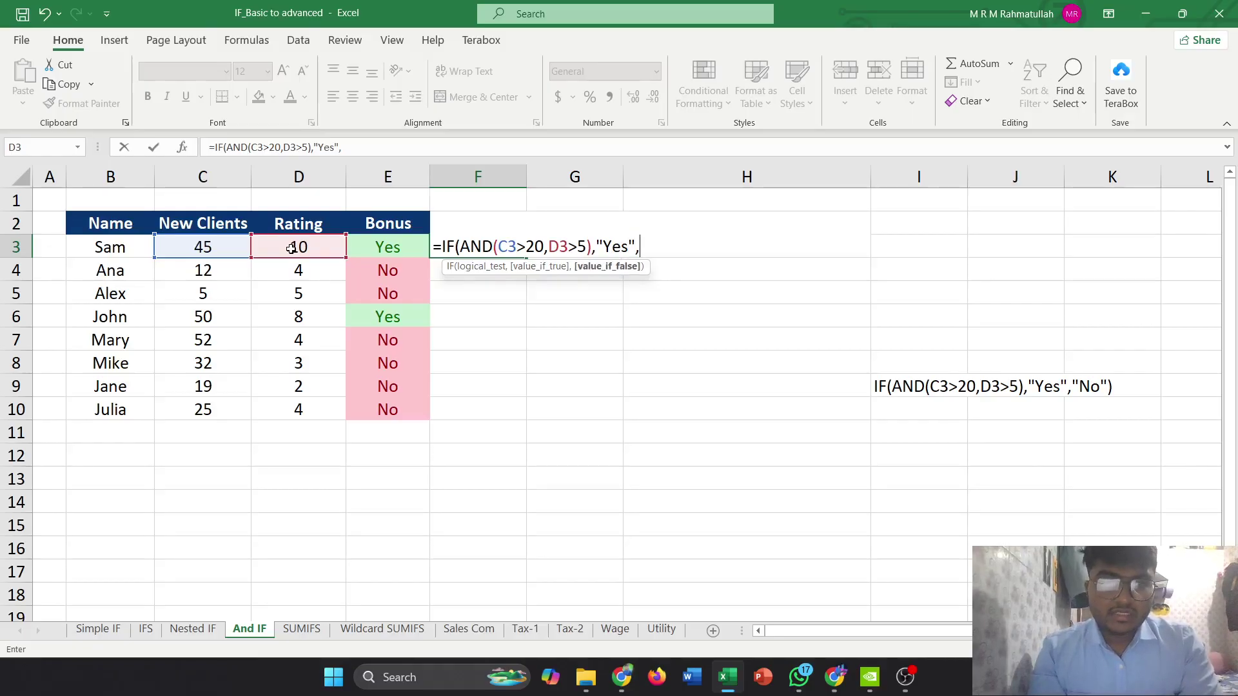
{"action": "type", "text": "\"No"}
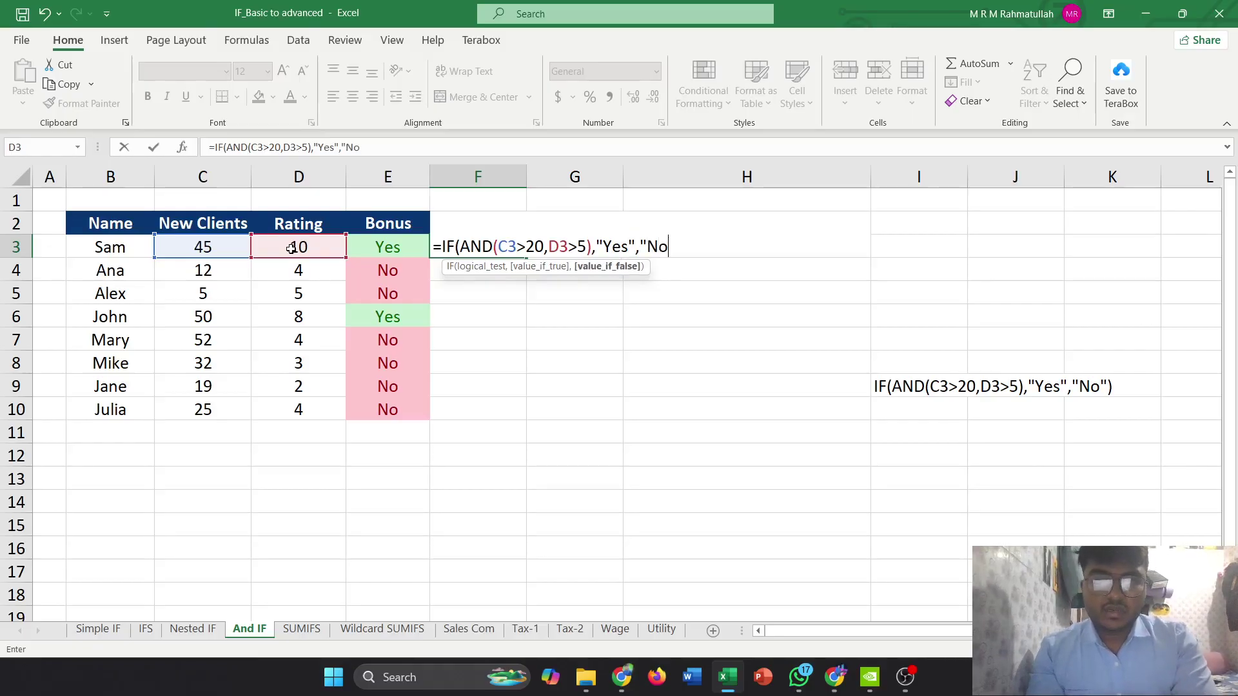
{"action": "key", "text": "BackSpace"}
{"action": "key", "text": "BackSpace"}
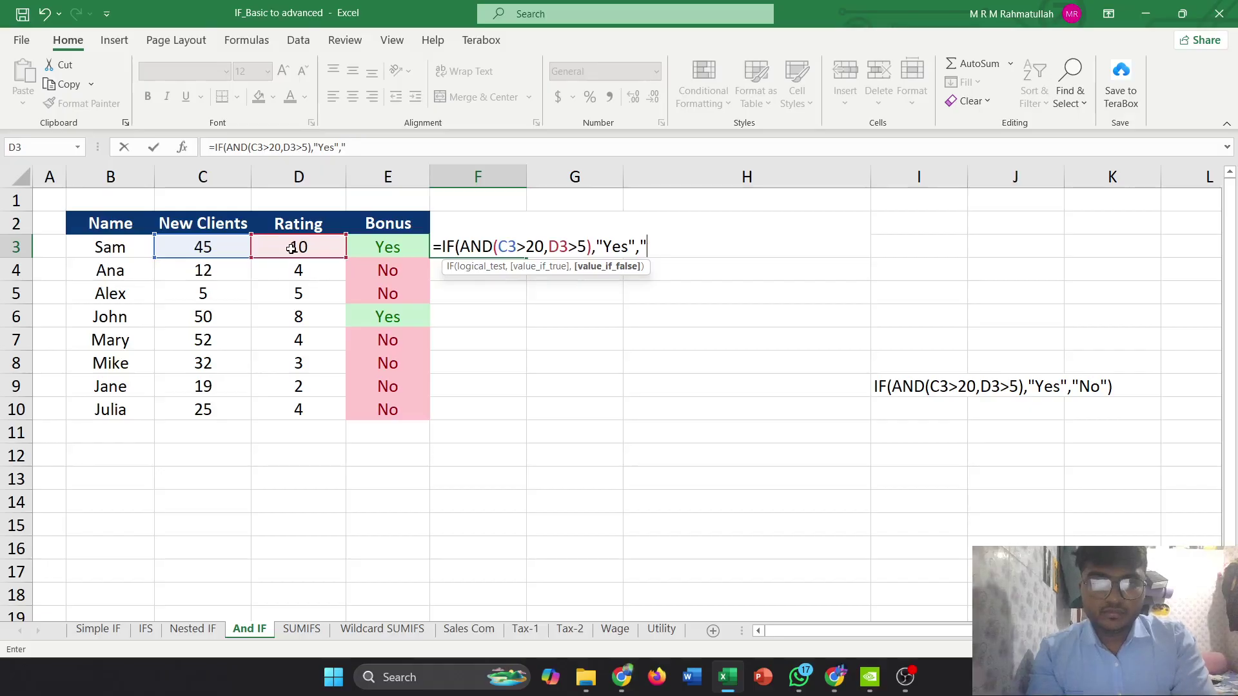
{"action": "type", "text": "No\""}
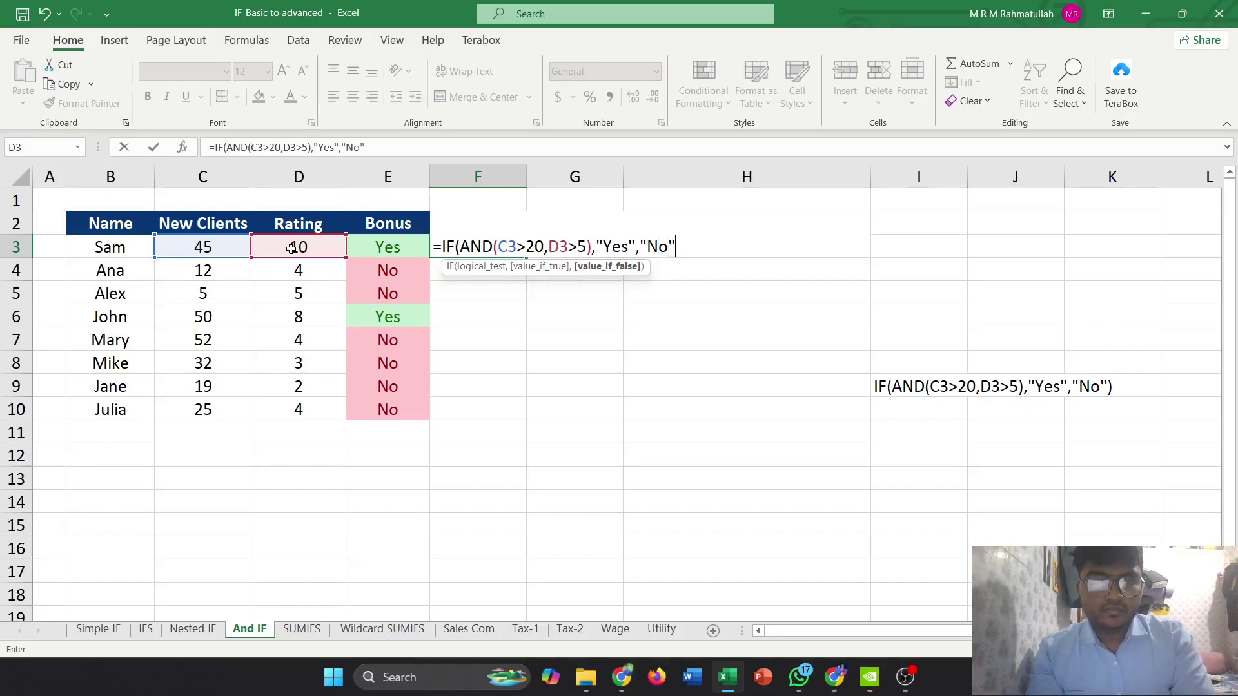
{"action": "type", "text": ")"}
{"action": "key", "text": "Return"}
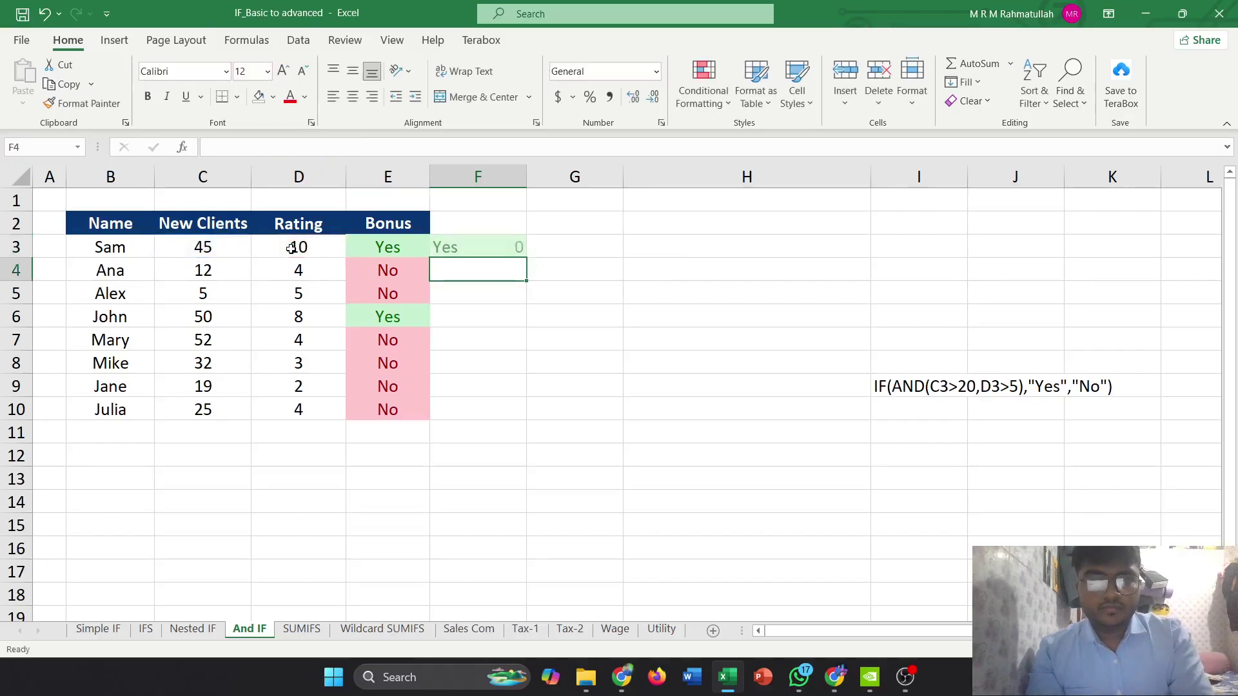
Fill the F3 formula down through F10 and deselect the filled range
{"action": "left_click", "coordinate": [478, 244]}
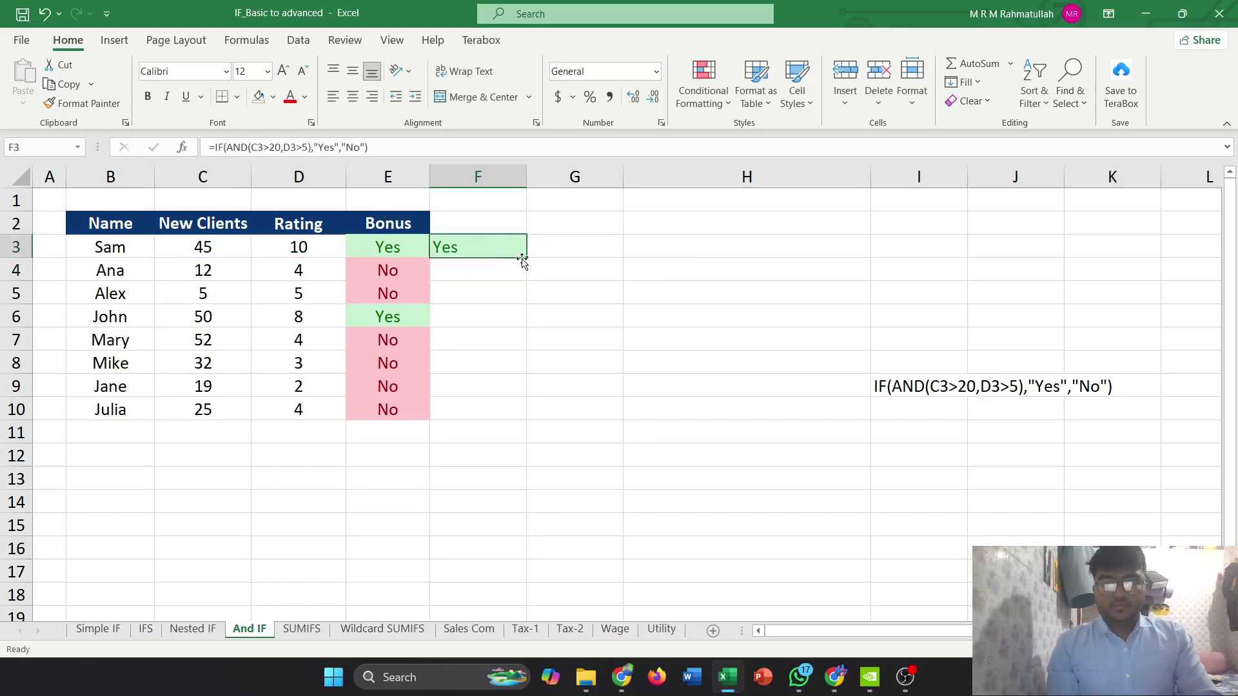
{"action": "left_click_drag", "start_coordinate": [524, 257], "coordinate": [514, 413]}
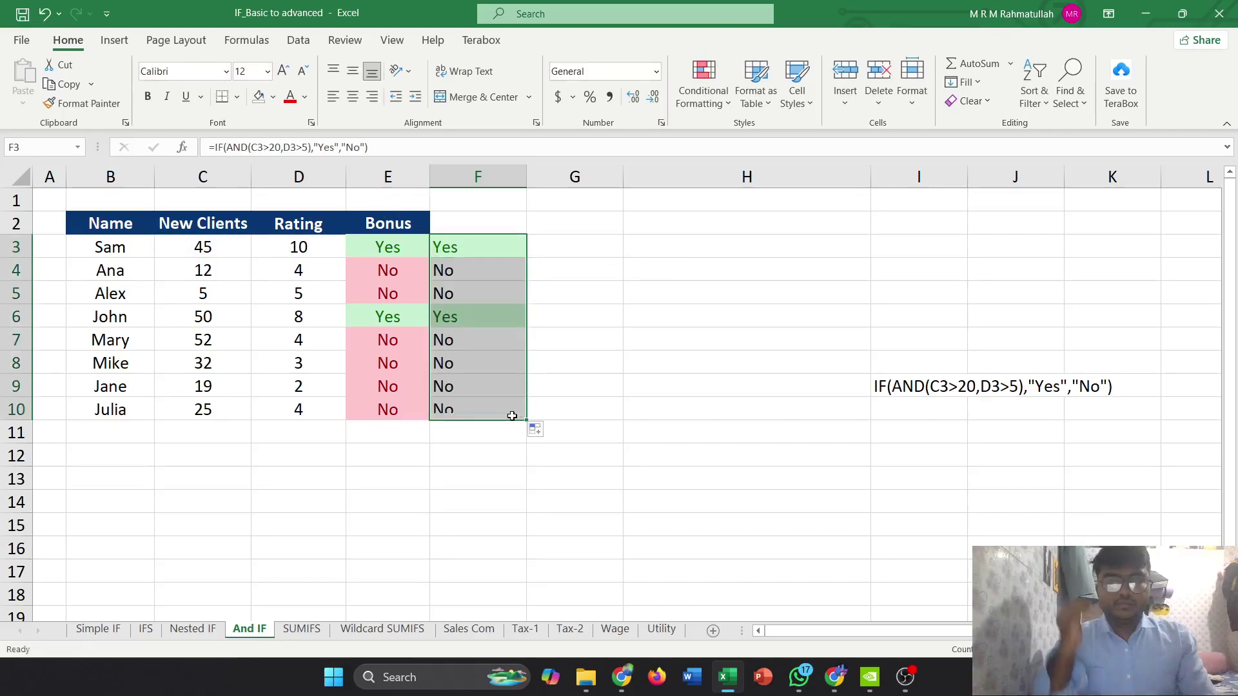
{"action": "left_click", "coordinate": [579, 363]}
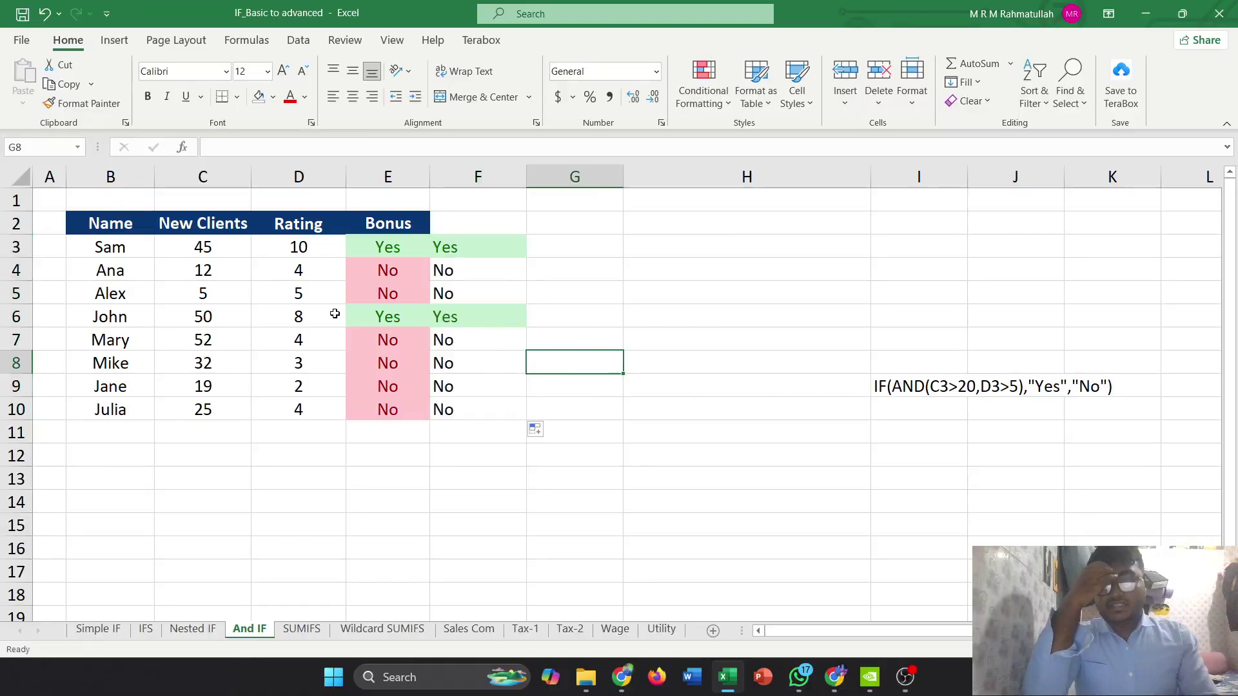